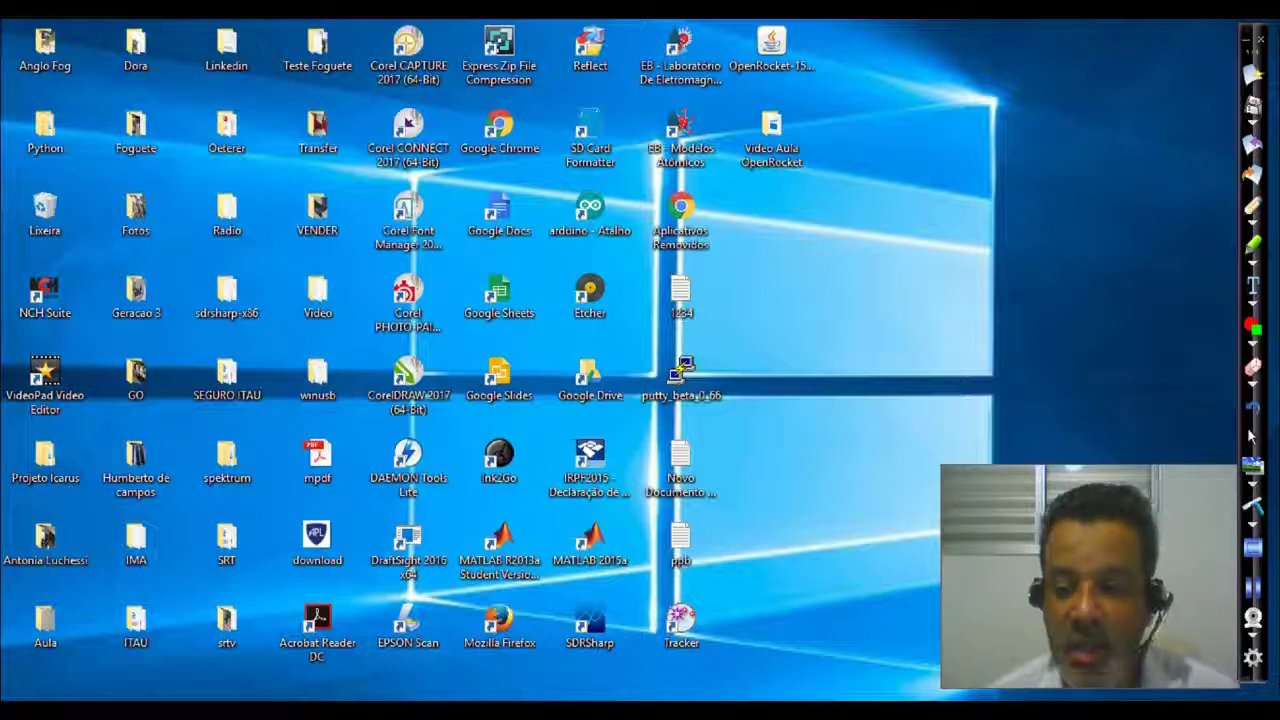
Step: Search Google for "openrocket" in the browser and open the official OpenRocket Simulator website
{"action": "mouse_move", "coordinate": [811, 710]}
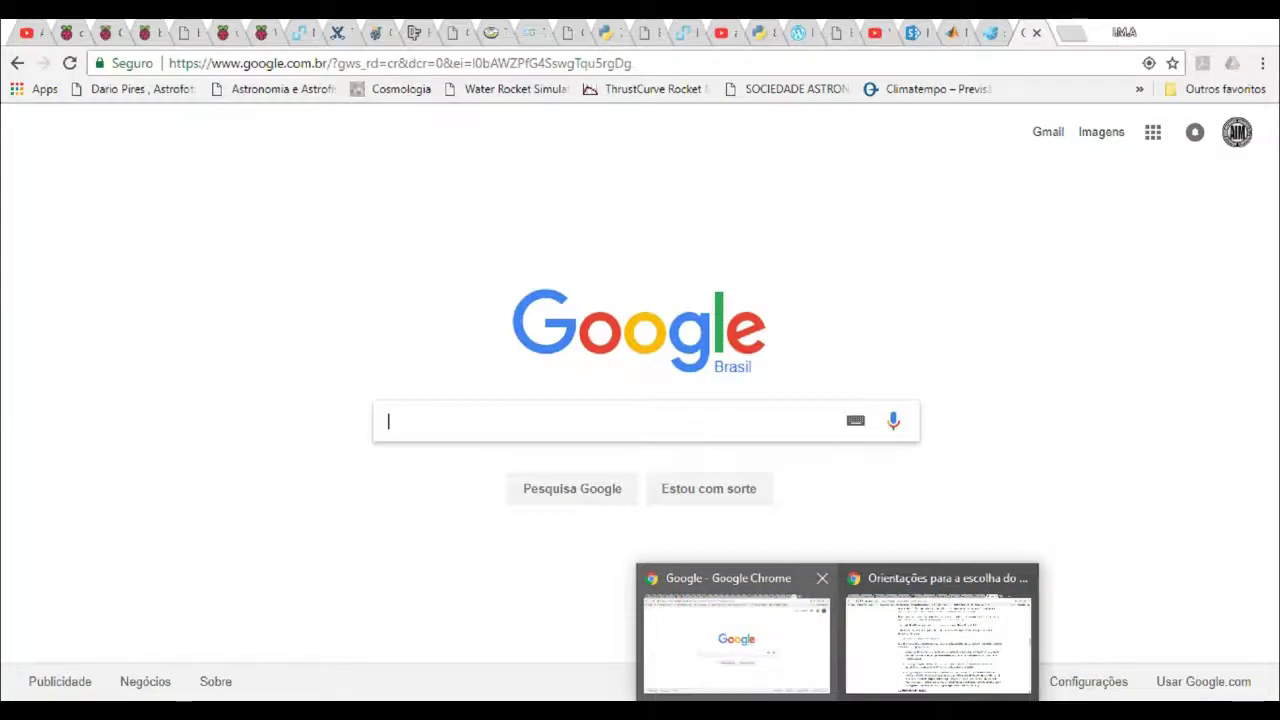
{"action": "left_click", "coordinate": [738, 640]}
{"action": "left_click", "coordinate": [606, 421]}
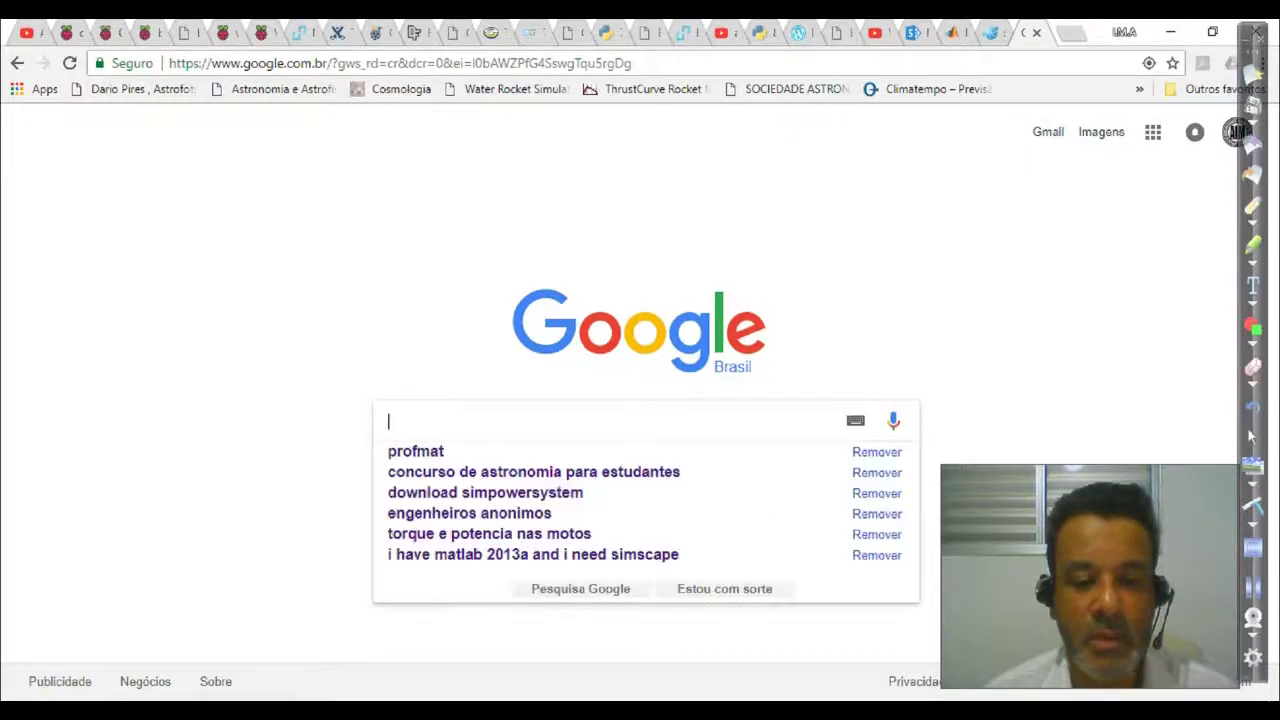
{"action": "type", "text": "ope"}
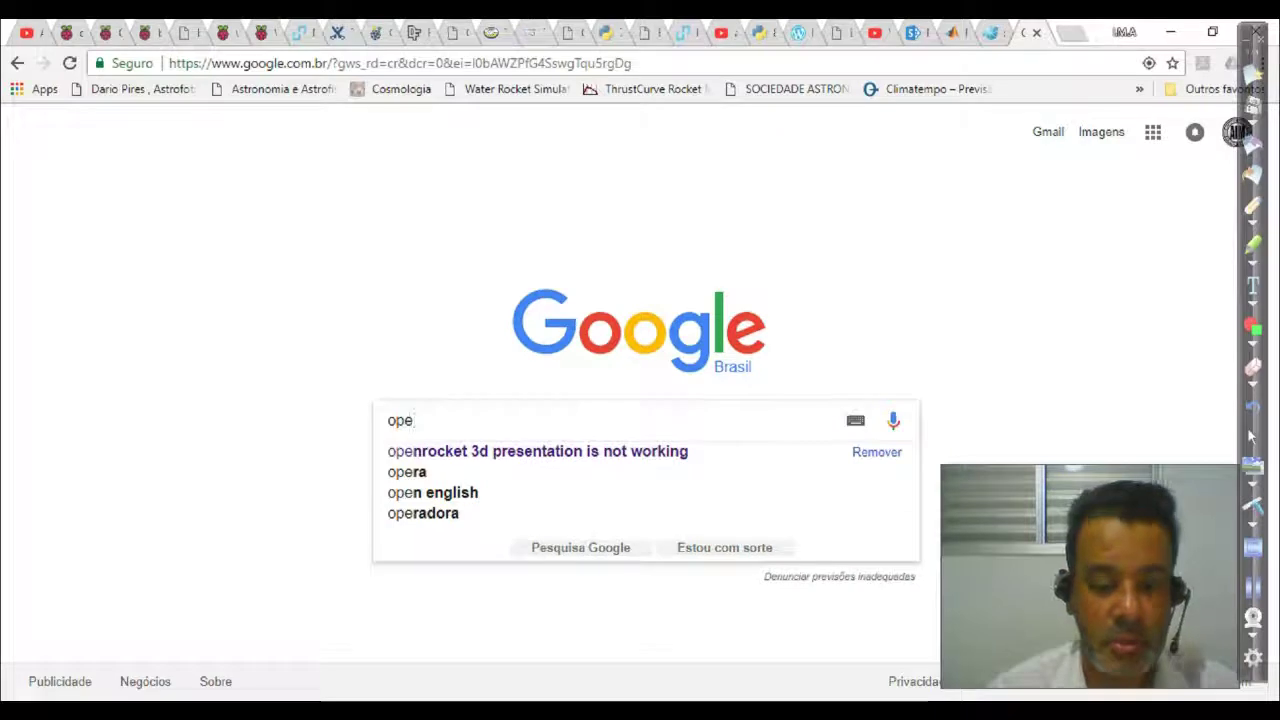
{"action": "type", "text": "nrocket"}
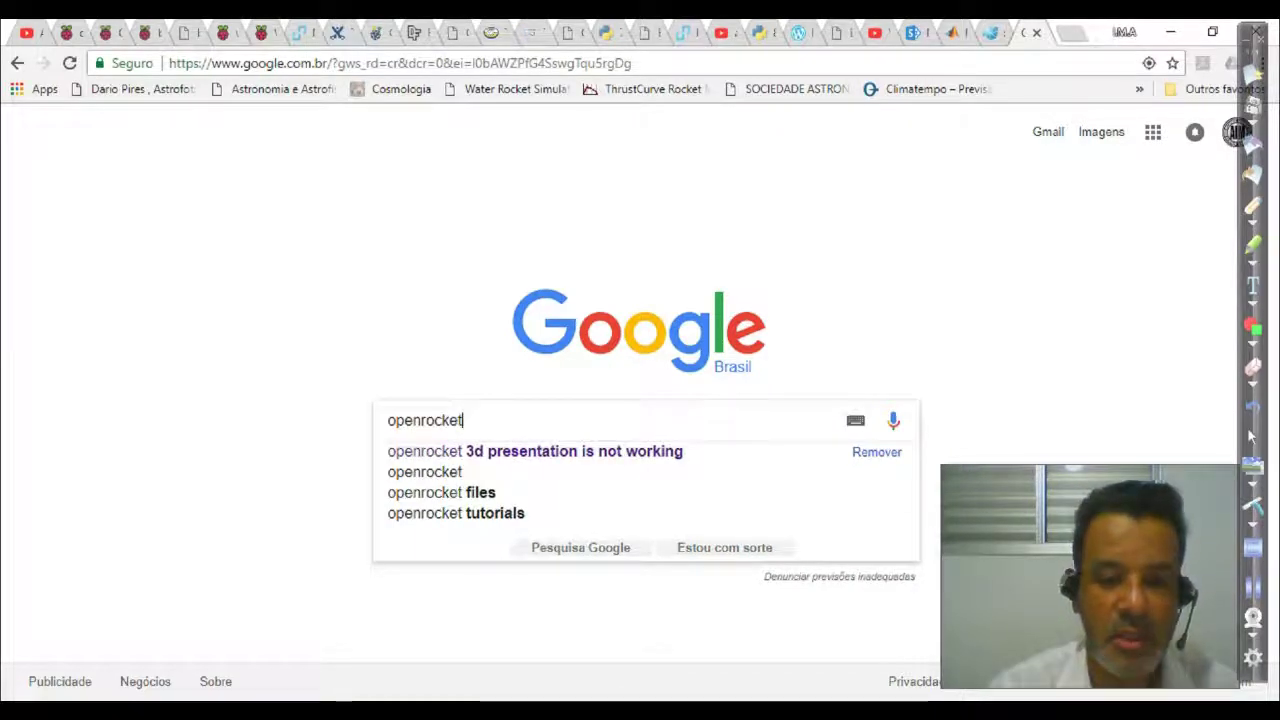
{"action": "key", "text": "Return"}
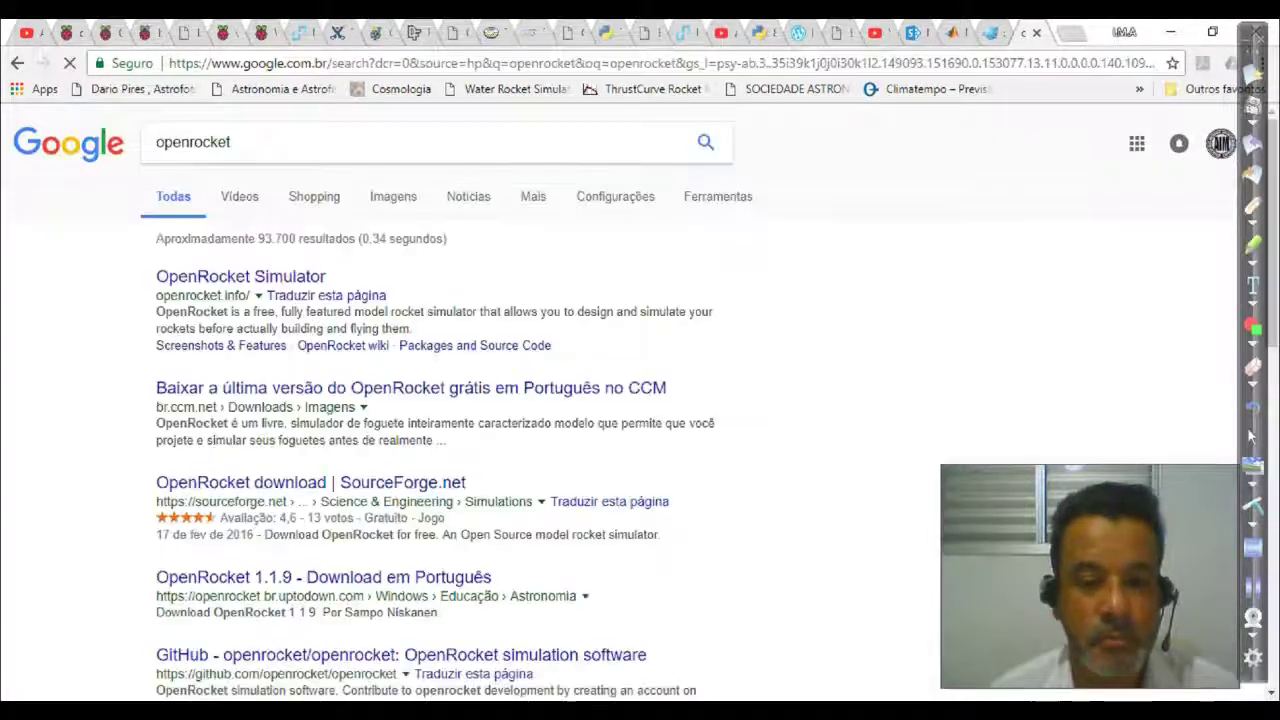
{"action": "left_click", "coordinate": [240, 276]}
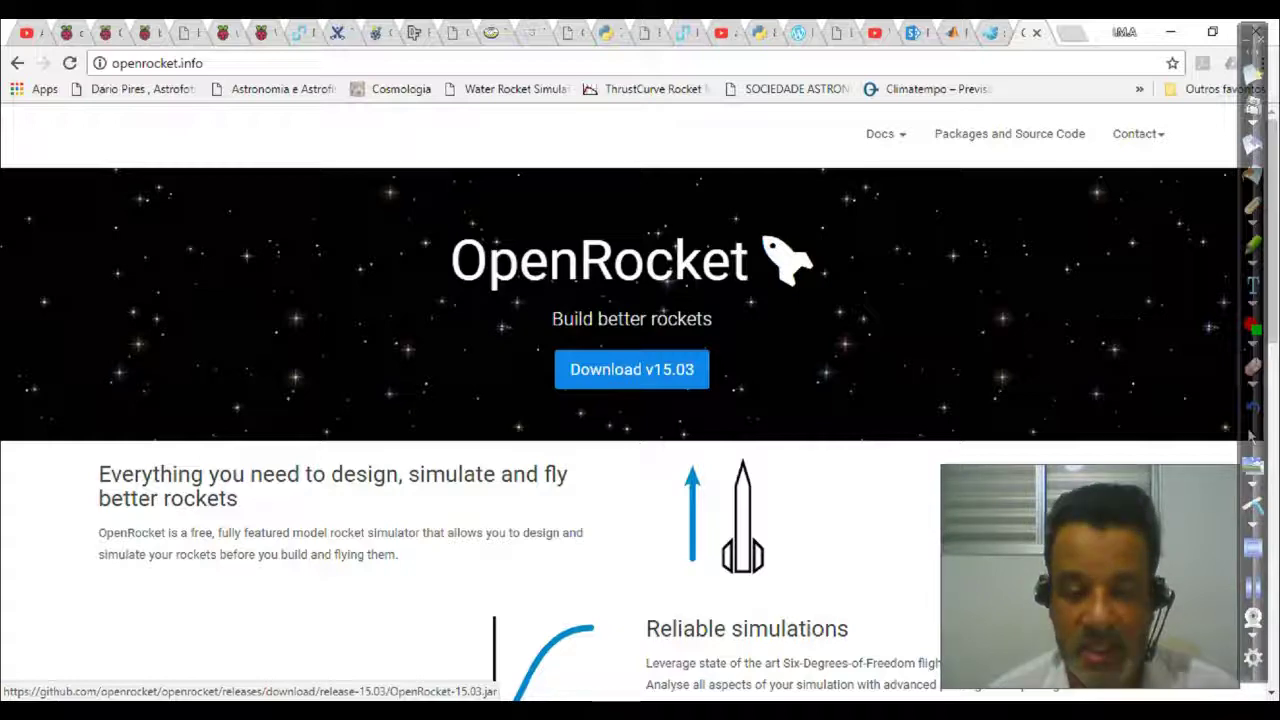
Step: Read through the feature descriptions on the OpenRocket home page down to its footer
{"action": "scroll", "coordinate": [640, 400], "scroll_direction": "down", "scroll_amount": 7}
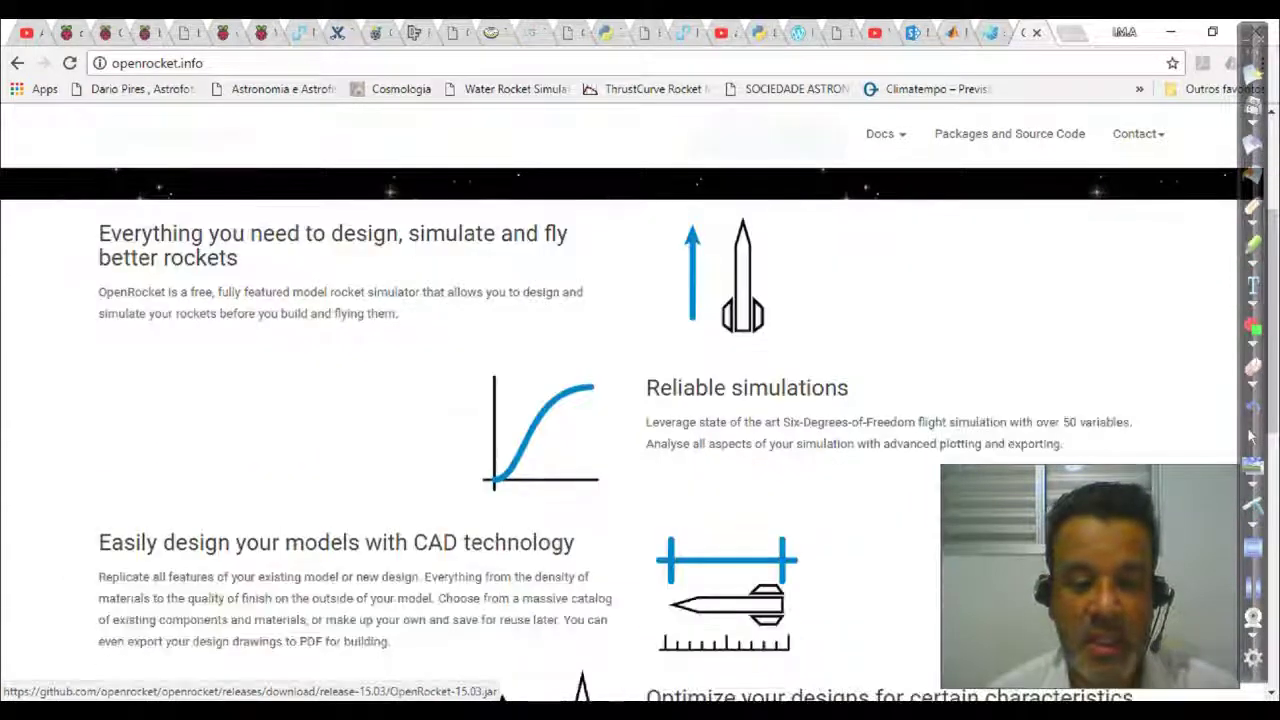
{"action": "scroll", "coordinate": [640, 400], "scroll_direction": "up", "scroll_amount": 3}
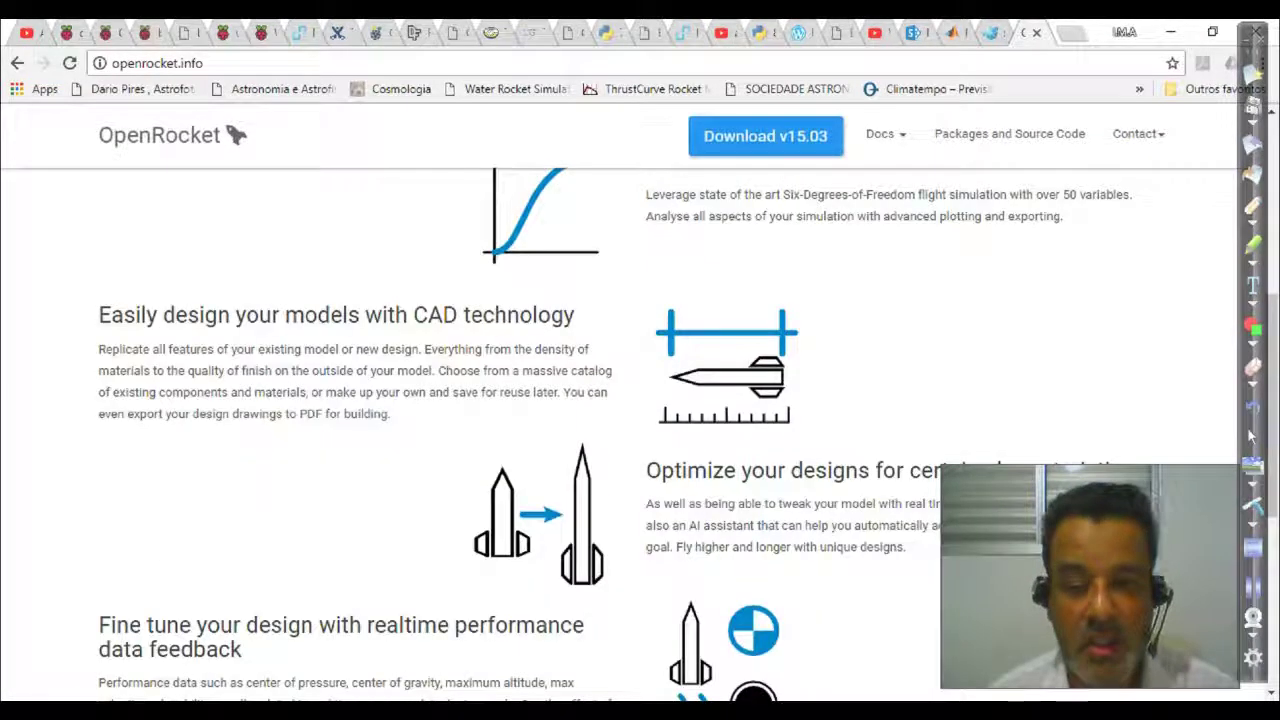
{"action": "scroll", "coordinate": [640, 400], "scroll_direction": "down", "scroll_amount": 5}
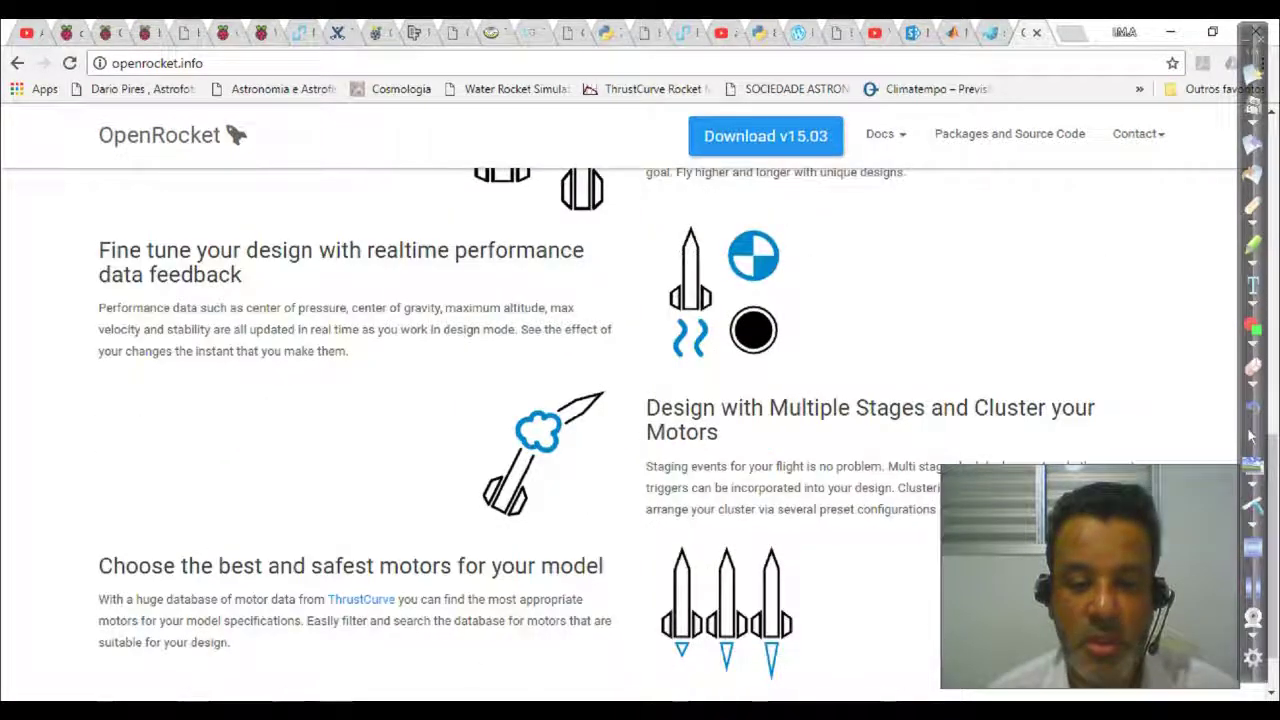
{"action": "scroll", "coordinate": [640, 400], "scroll_direction": "down", "scroll_amount": 1}
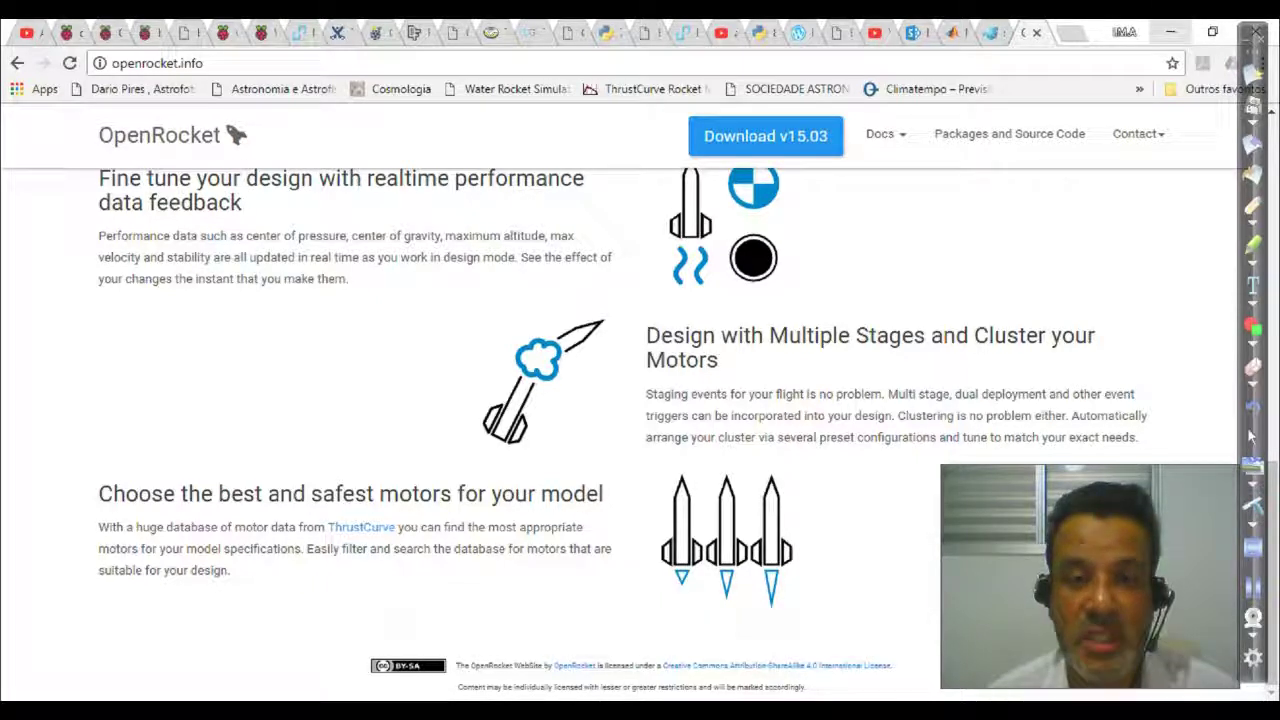
Step: Minimize the browser, launch OpenRocket from the desktop, and bring the pegasus.ork design window to the front
{"action": "left_click", "coordinate": [1170, 32]}
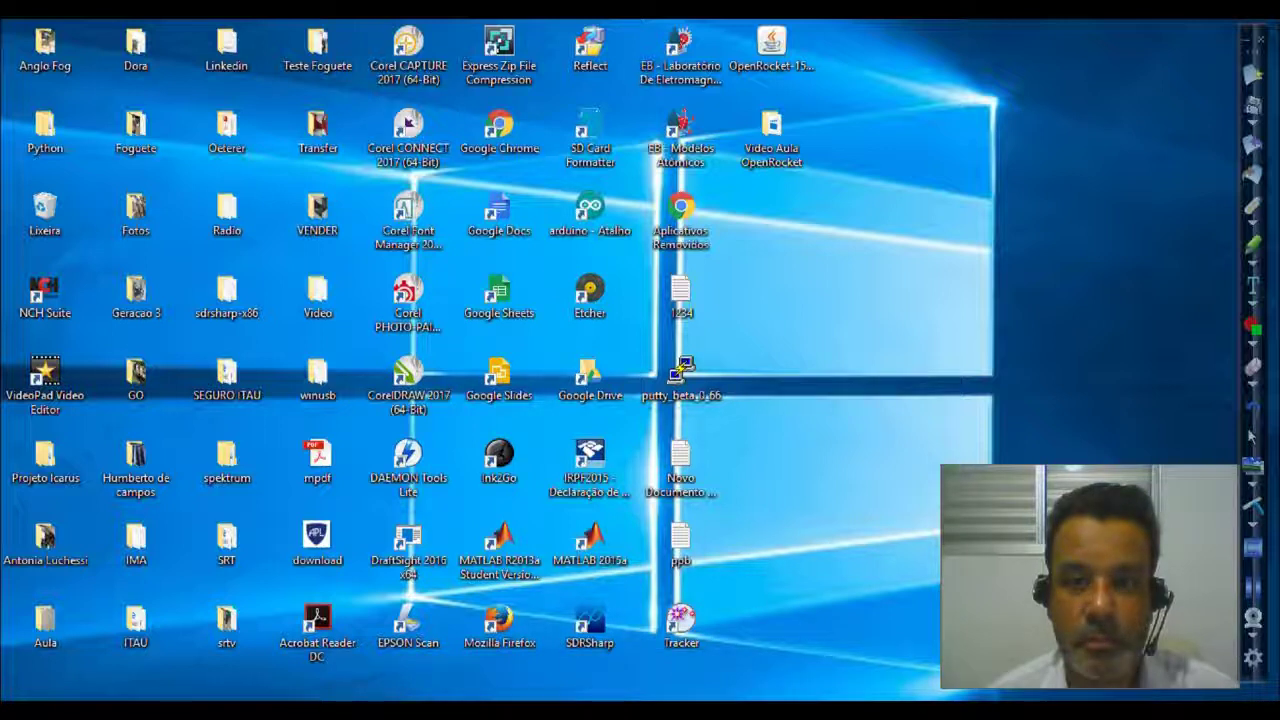
{"action": "double_click", "coordinate": [771, 45]}
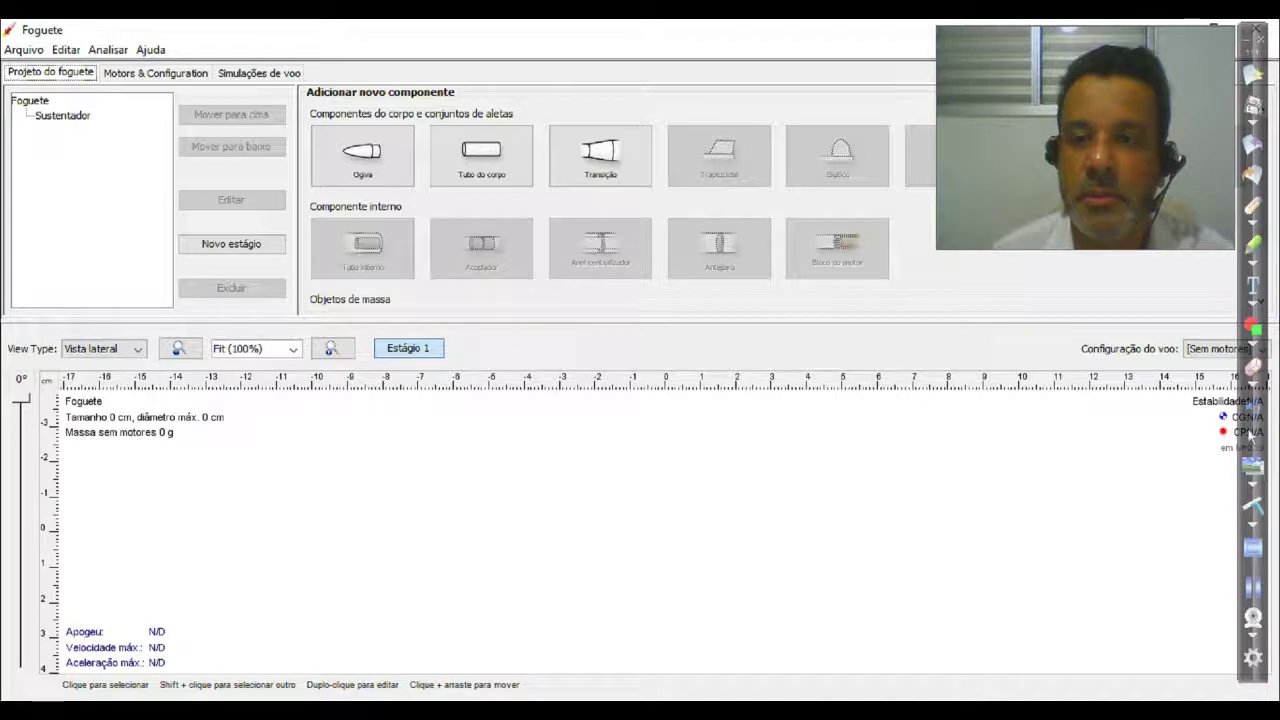
{"action": "left_click", "coordinate": [1171, 29]}
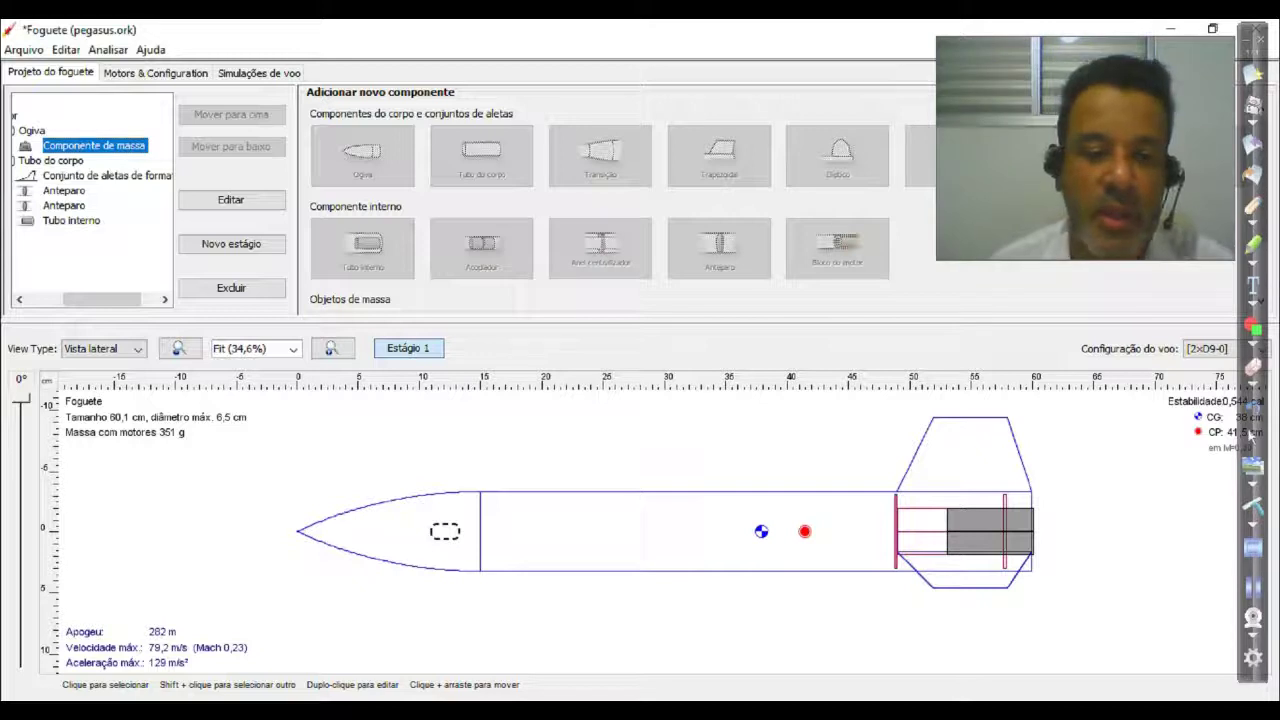
Step: Highlight the pegasus rocket's body tube, view the rocket as 3D Acabado, and return to Vista lateral
{"action": "left_click", "coordinate": [51, 161]}
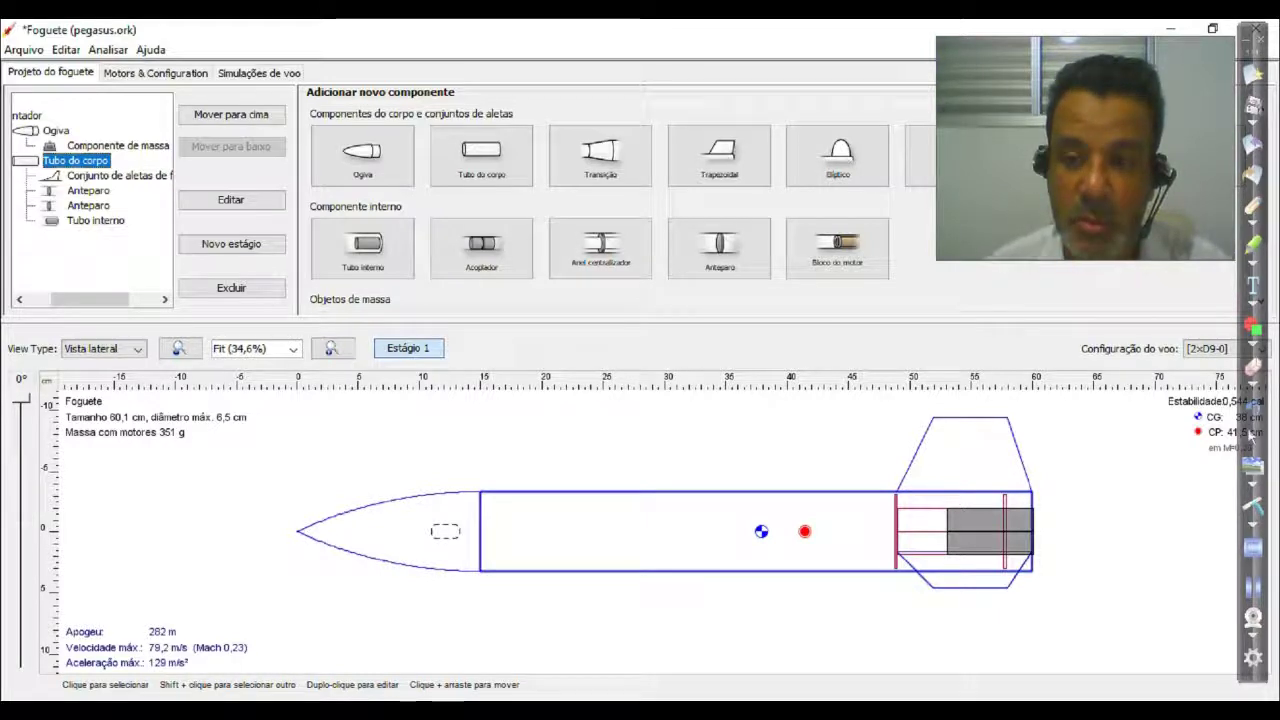
{"action": "left_click", "coordinate": [1250, 433]}
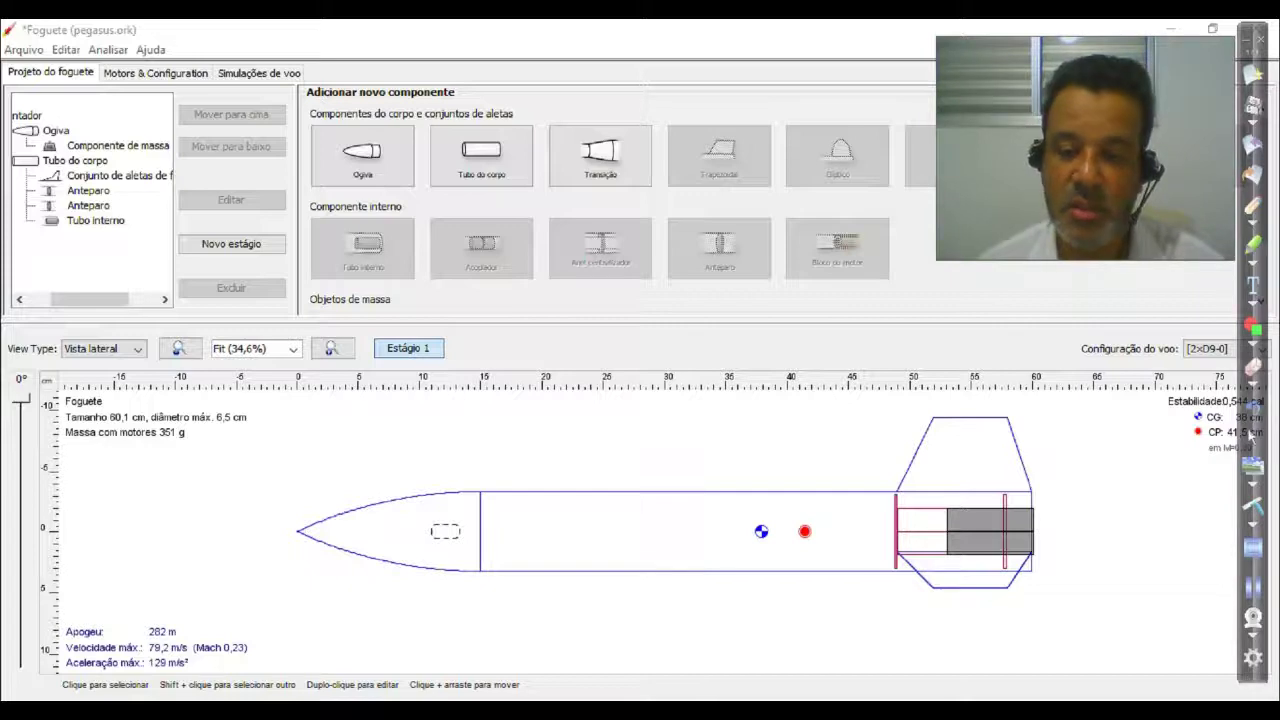
{"action": "left_click", "coordinate": [104, 349]}
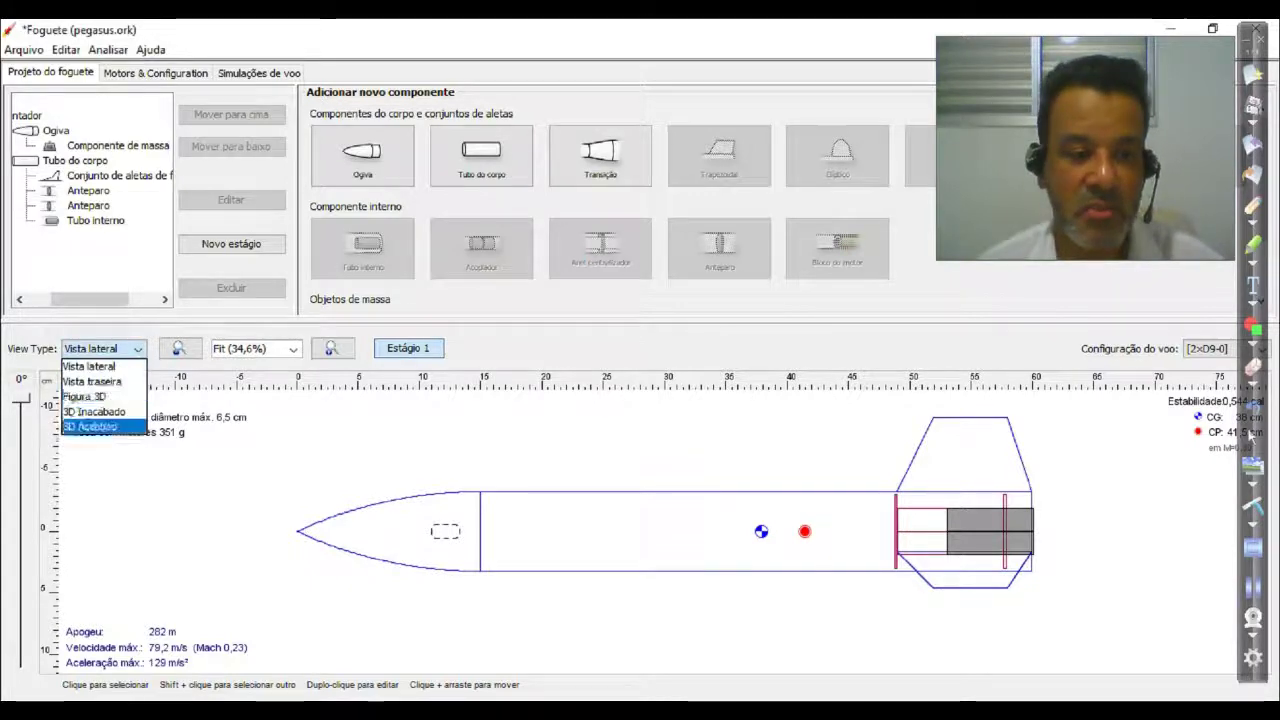
{"action": "left_click", "coordinate": [92, 427]}
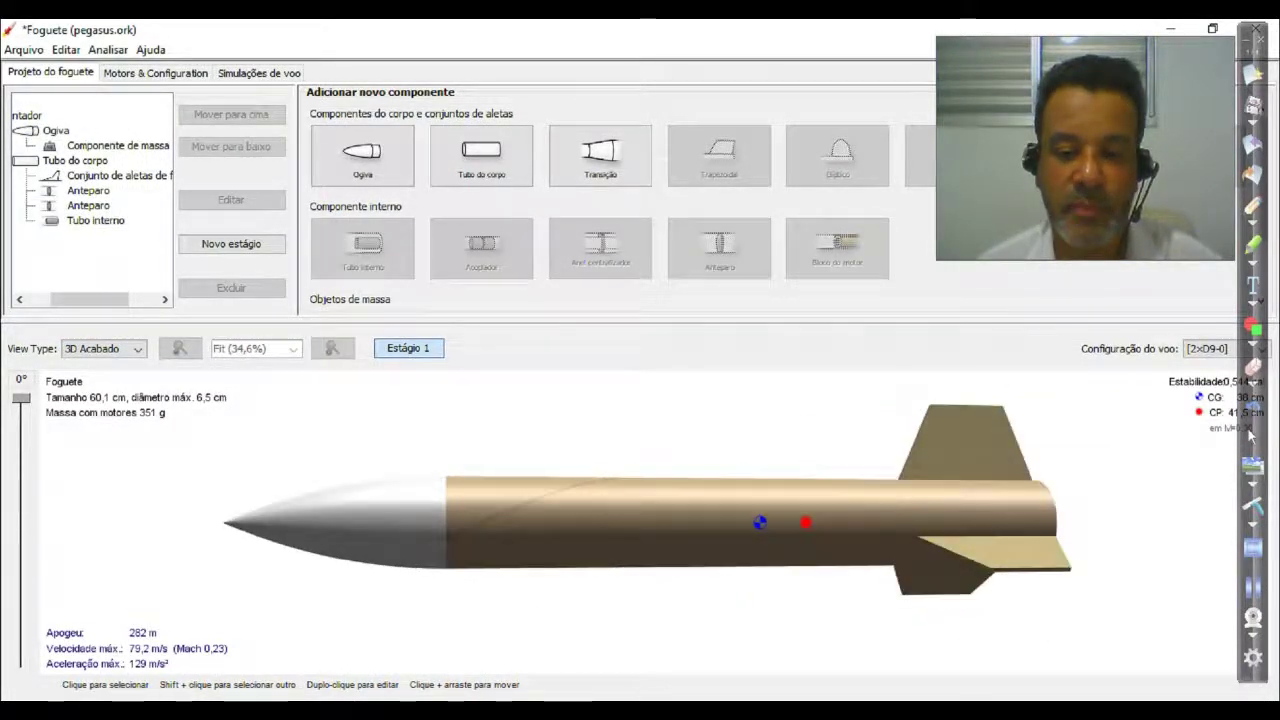
{"action": "left_click", "coordinate": [104, 349]}
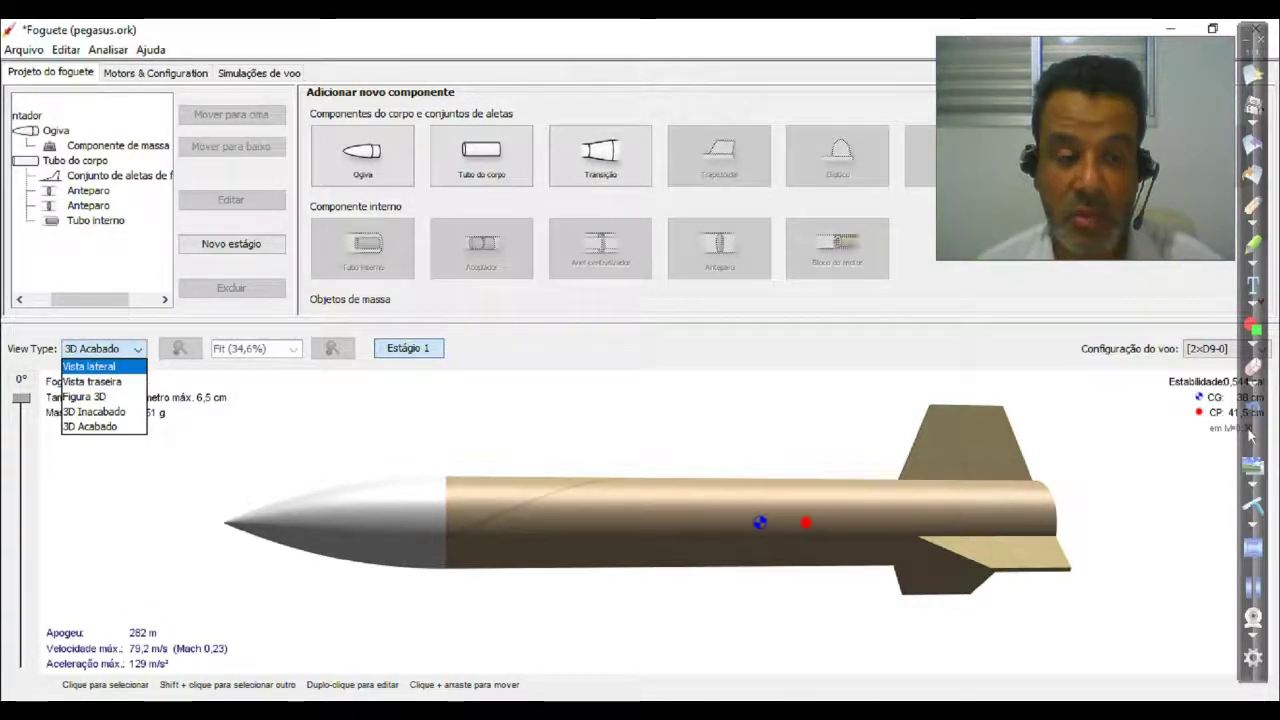
{"action": "key", "text": "Return"}
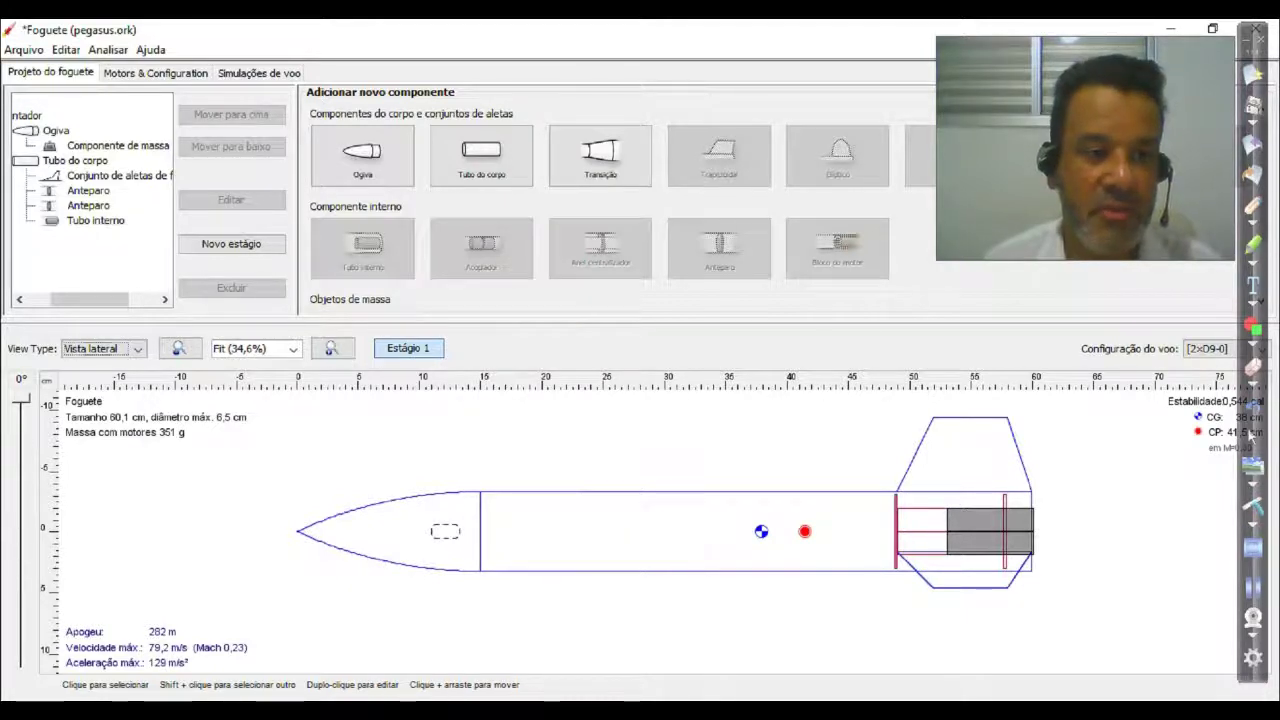
Step: Inspect the configuration of the pegasus rocket's Ogiva component, including its dimensions and material, and close it
{"action": "left_click", "coordinate": [56, 131]}
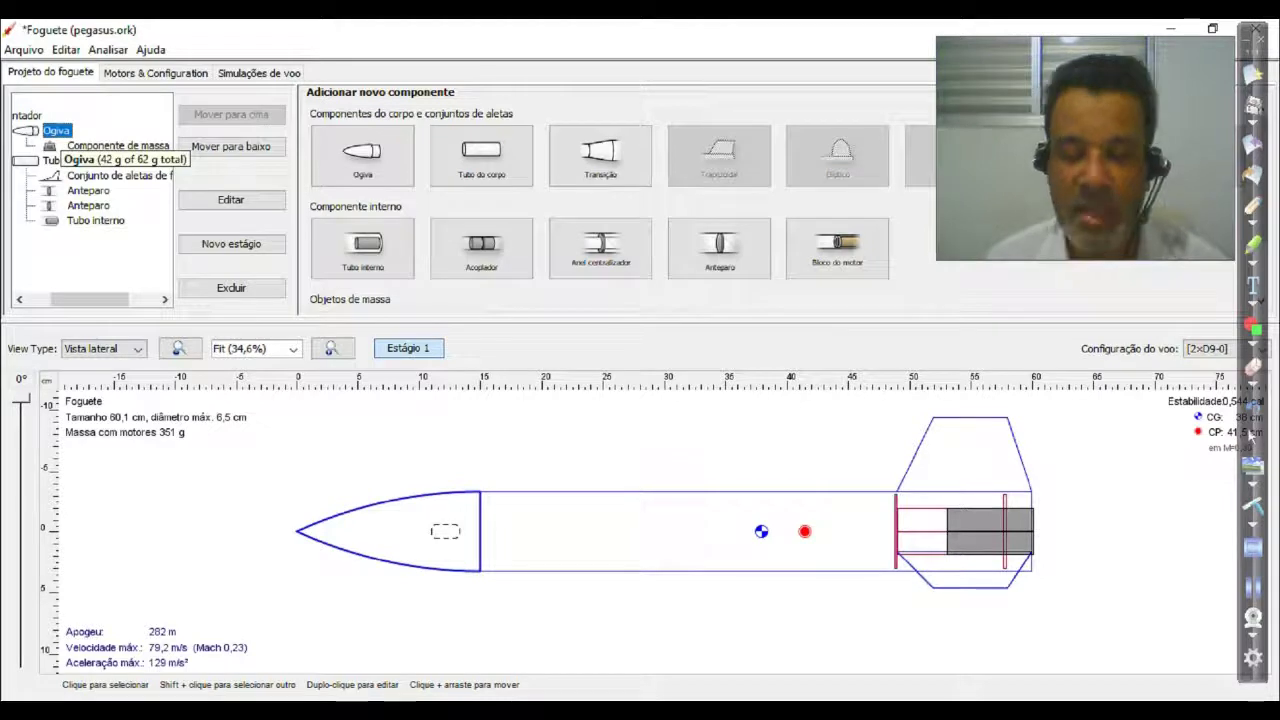
{"action": "double_click", "coordinate": [56, 131]}
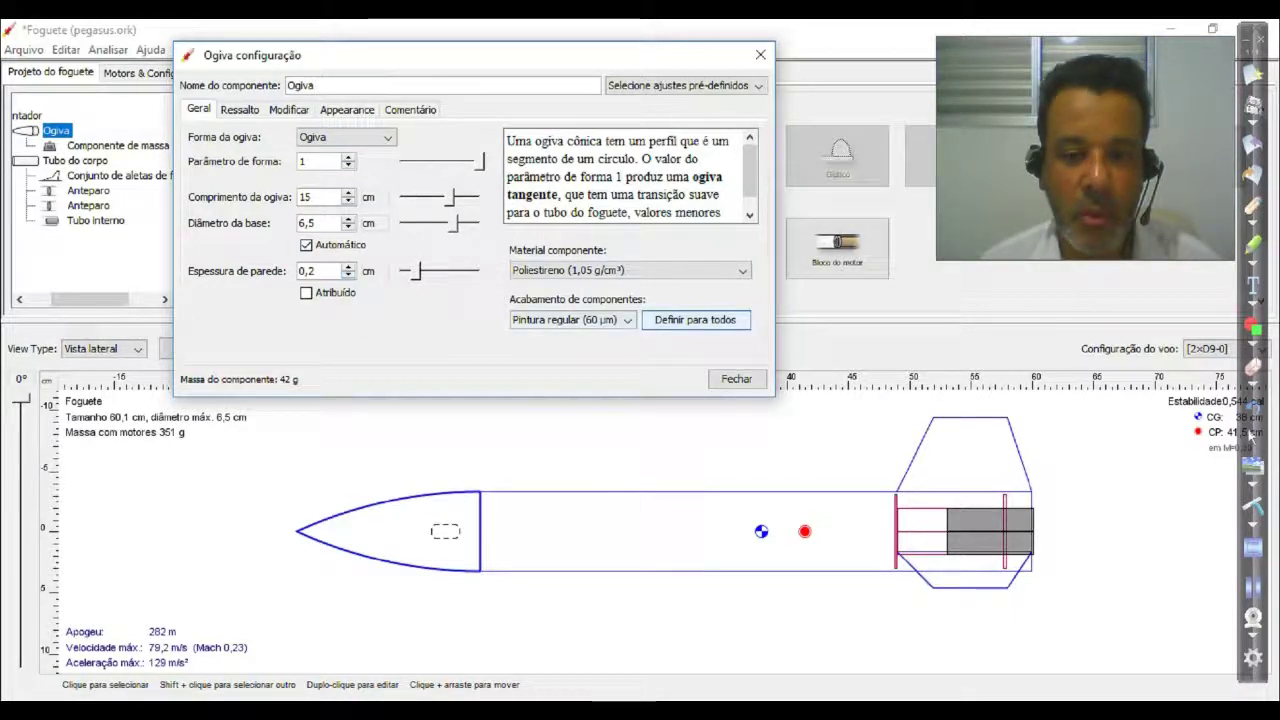
{"action": "left_click", "coordinate": [736, 379]}
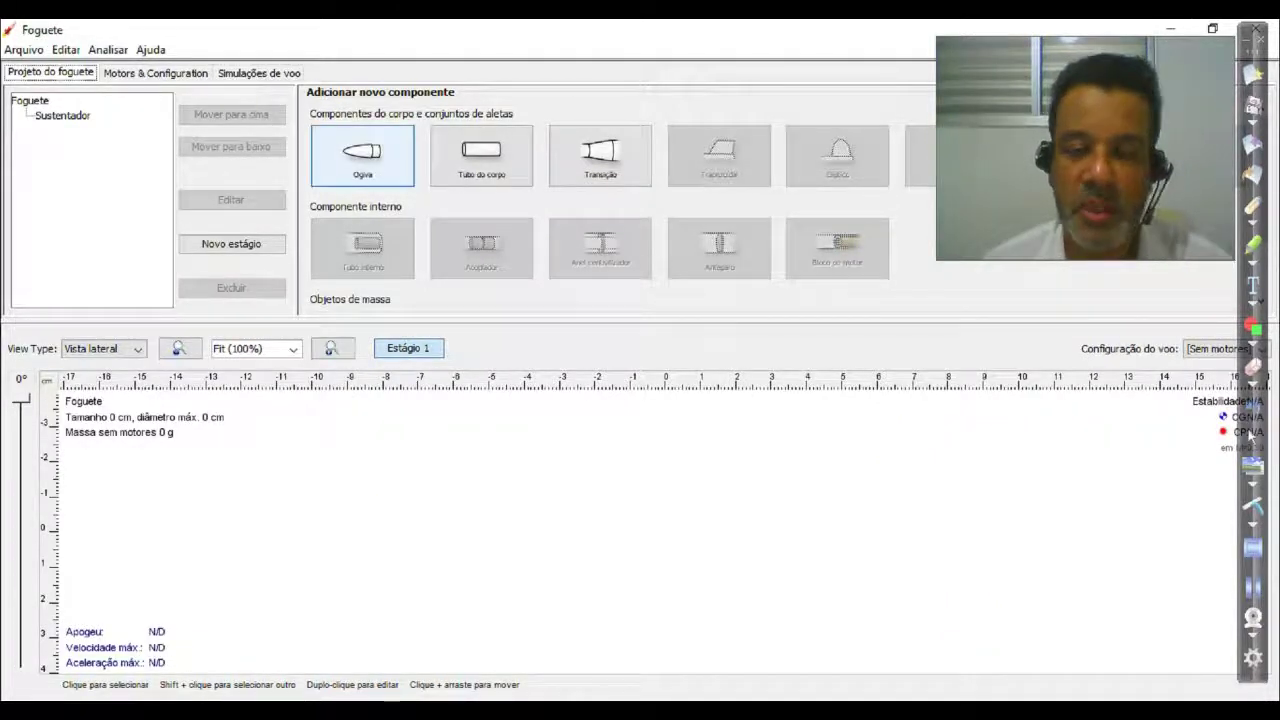
Step: Add an Ogiva nose cone to the Sustentador stage of the new empty rocket and look over its general and shoulder settings
{"action": "key", "text": "space"}
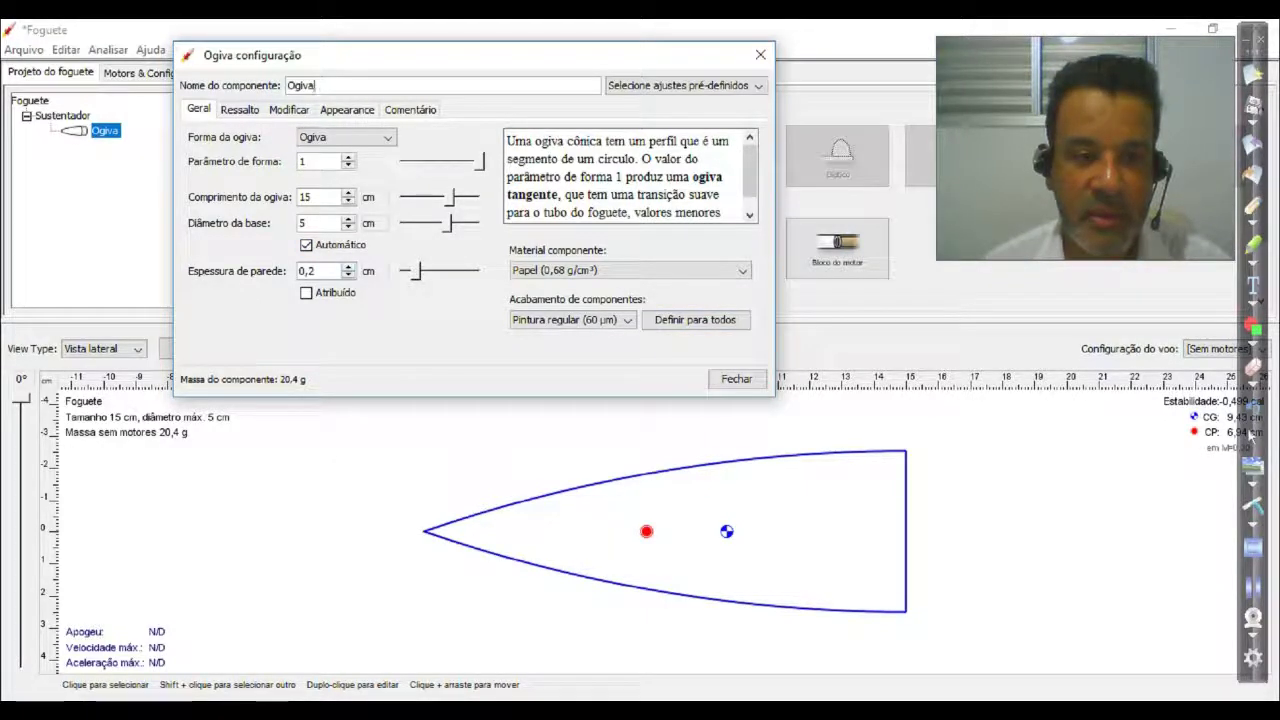
{"action": "left_click", "coordinate": [240, 110]}
{"action": "left_click", "coordinate": [199, 109]}
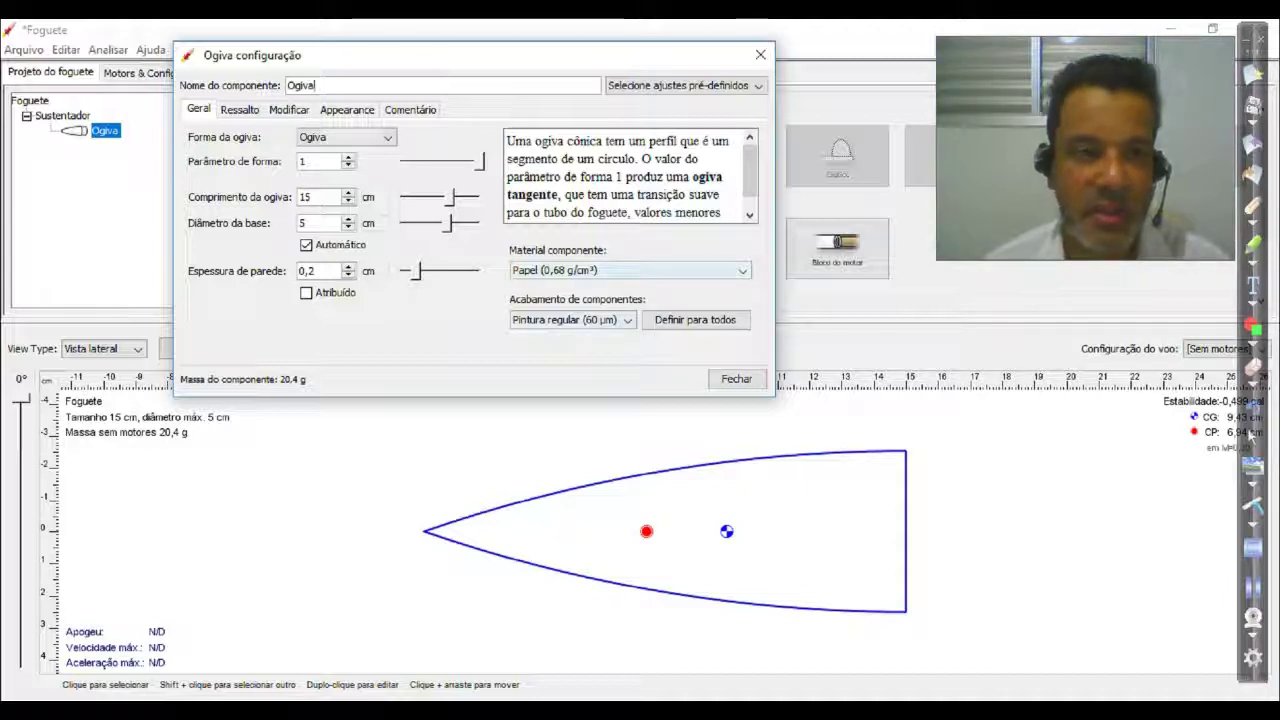
Step: Try a shoulder 5 cm in diameter and 2 cm long at the base of the nose cone
{"action": "key", "text": "ctrl+Page_Down"}
{"action": "left_click", "coordinate": [319, 196]}
{"action": "left_click", "coordinate": [319, 196]}
{"action": "left_click", "coordinate": [319, 205]}
{"action": "left_click", "coordinate": [319, 205]}
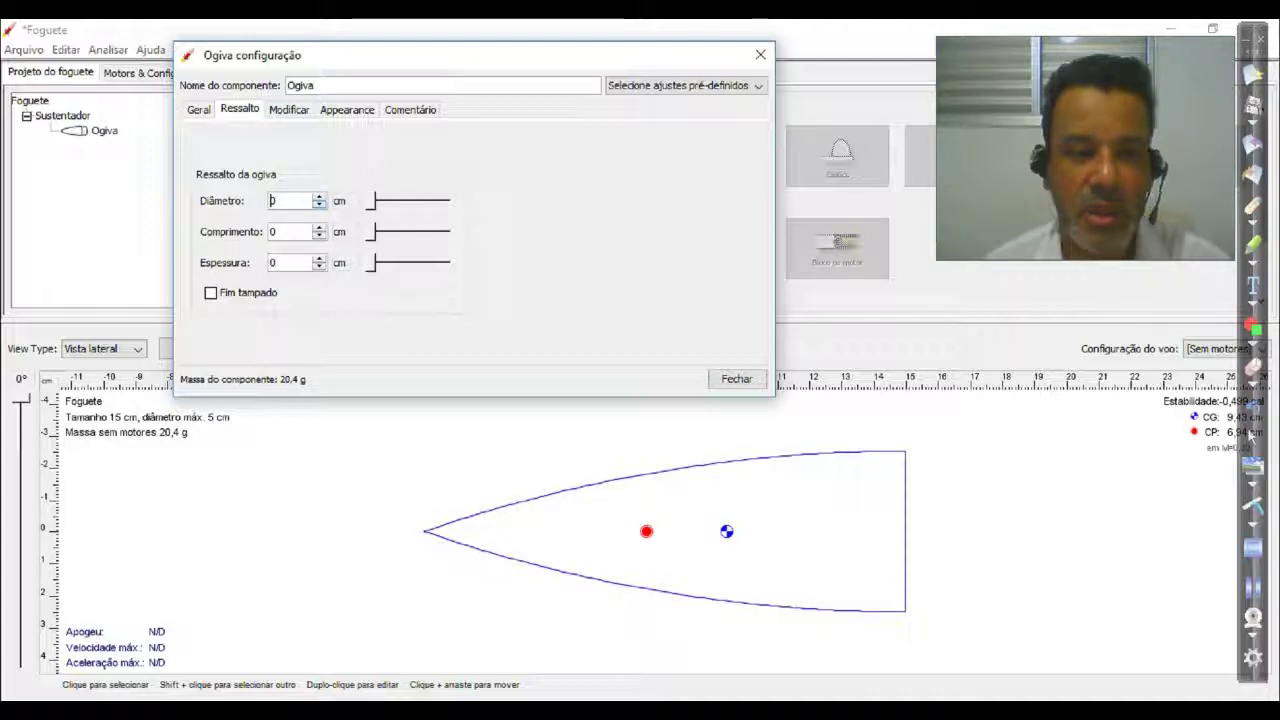
{"action": "left_click", "coordinate": [319, 227]}
{"action": "left_click", "coordinate": [319, 227]}
{"action": "left_click", "coordinate": [319, 258]}
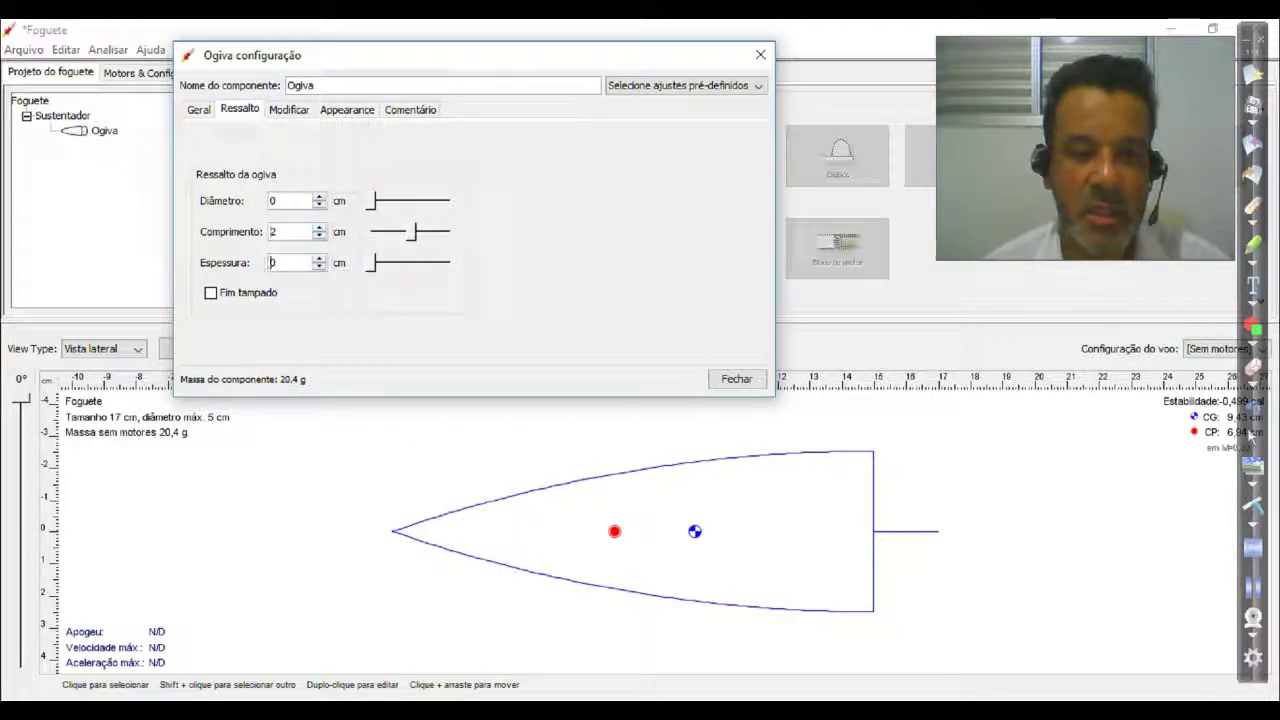
{"action": "left_click", "coordinate": [319, 267]}
{"action": "left_click", "coordinate": [319, 196]}
{"action": "left_click", "coordinate": [319, 196]}
{"action": "left_click", "coordinate": [319, 196]}
{"action": "left_click", "coordinate": [319, 196]}
{"action": "left_click", "coordinate": [319, 196]}
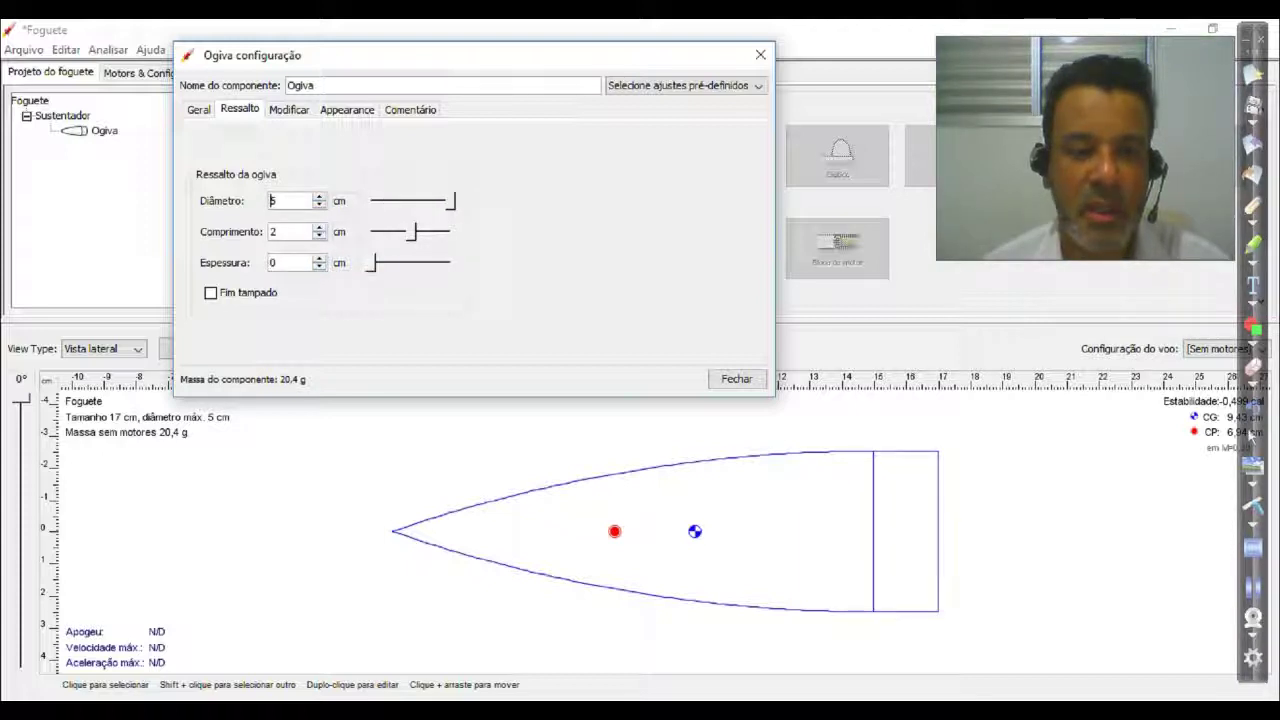
Step: Reduce the trial shoulder's diameter to 0 cm and increase its length to 4 cm
{"action": "key", "text": "Down"}
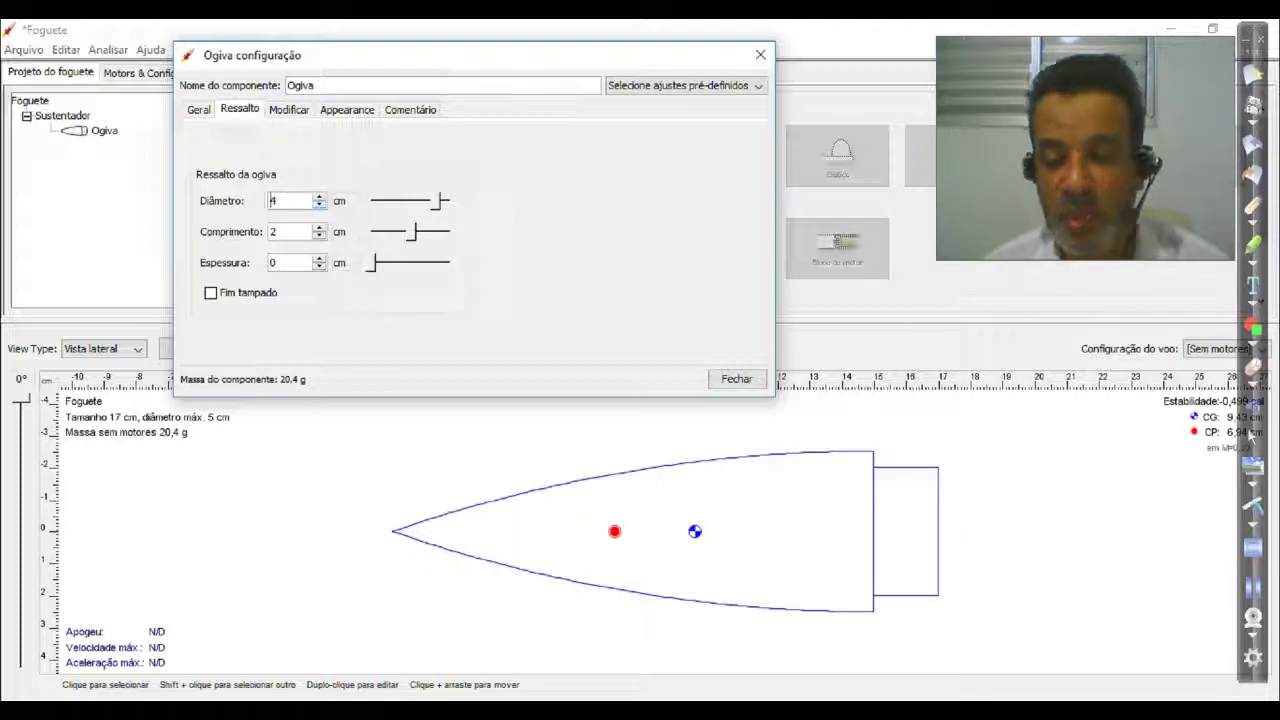
{"action": "key", "text": "Down"}
{"action": "key", "text": "Down"}
{"action": "key", "text": "Down"}
{"action": "key", "text": "Down"}
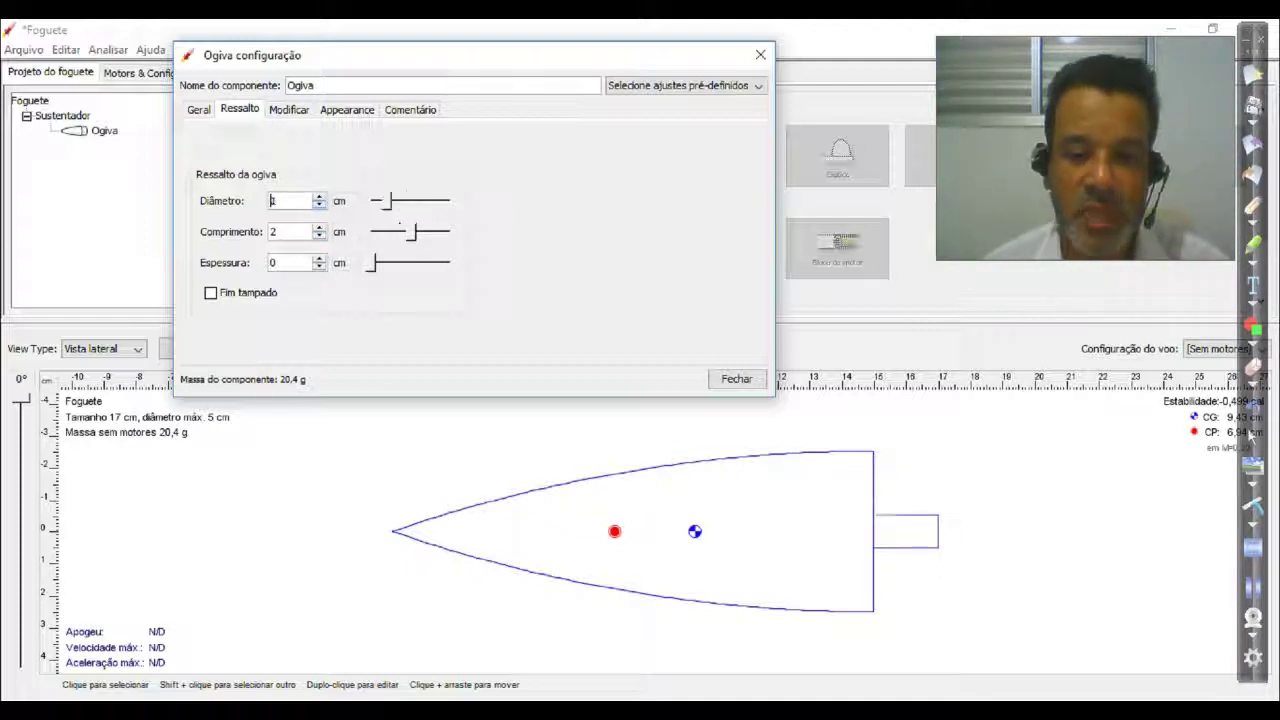
{"action": "key", "text": "Up"}
{"action": "key", "text": "Up"}
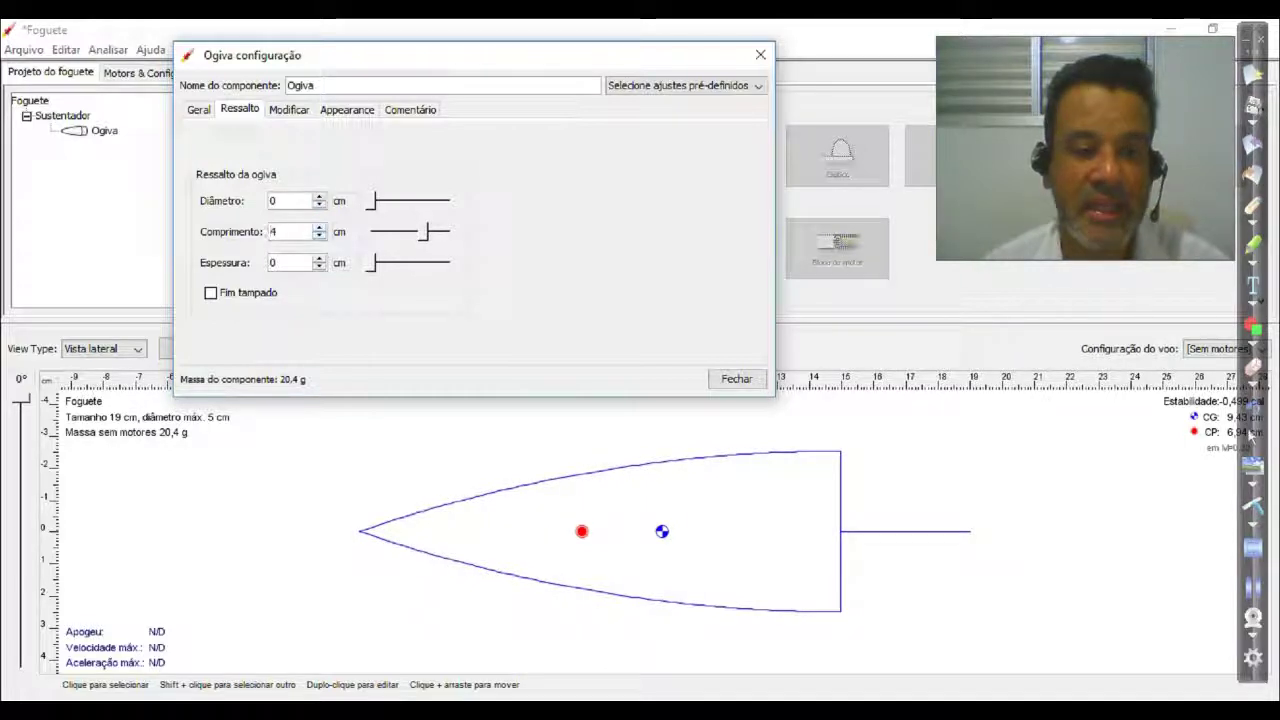
Step: Reset the nose cone shoulder's length to 0 cm
{"action": "key", "text": "Down"}
{"action": "key", "text": "Down"}
{"action": "key", "text": "Down"}
{"action": "key", "text": "Down"}
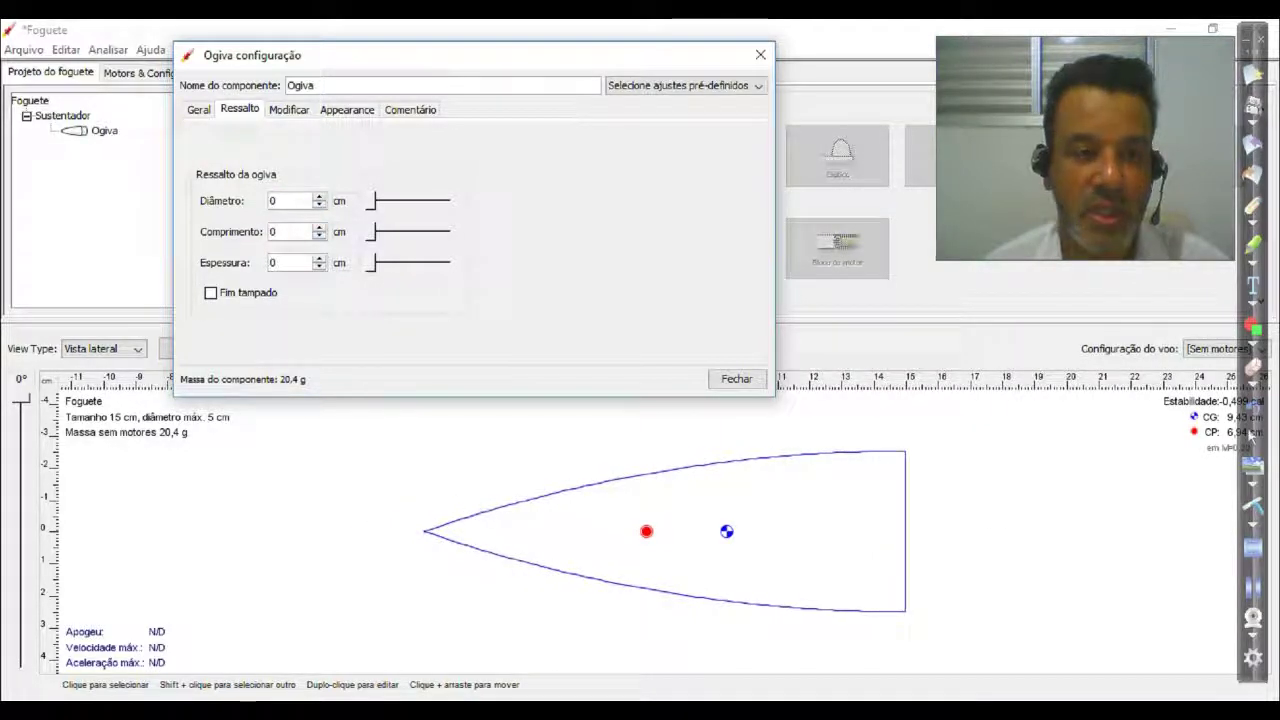
Step: Set the nose cone's material to Poliestireno (1,05 g/cm³) and close its configuration
{"action": "left_click", "coordinate": [199, 109]}
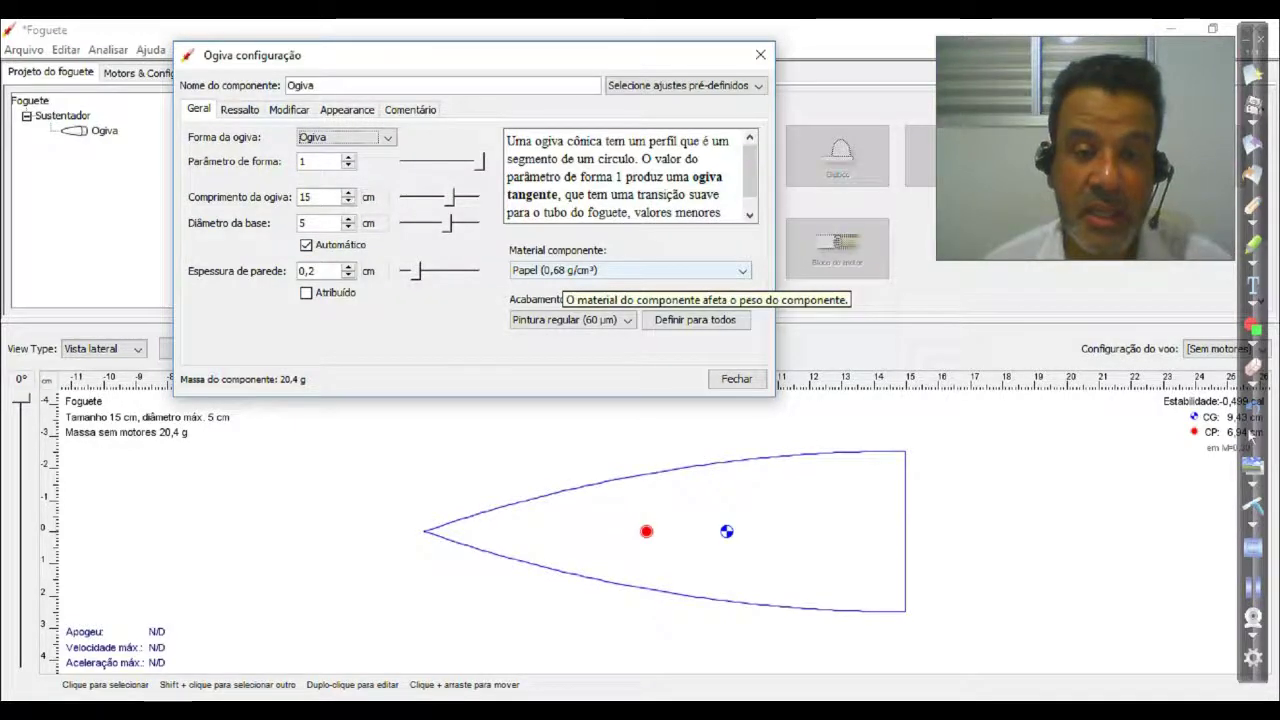
{"action": "left_click", "coordinate": [560, 270]}
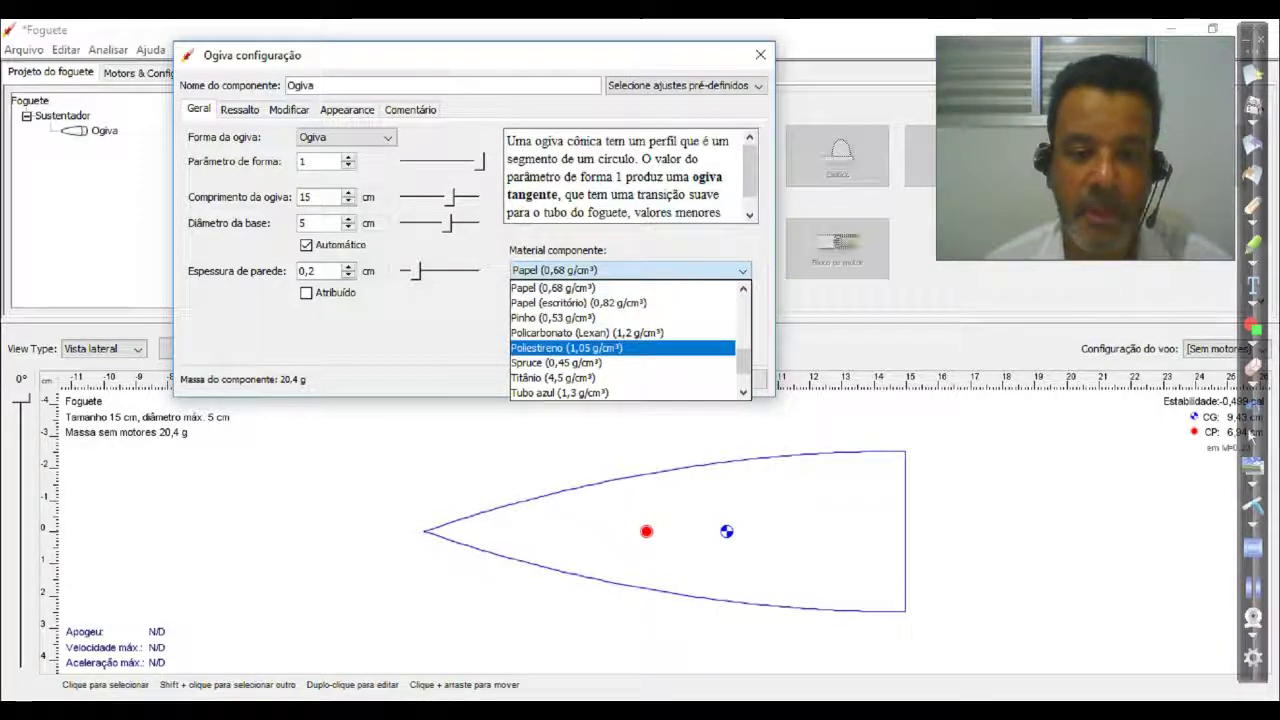
{"action": "left_click", "coordinate": [567, 347]}
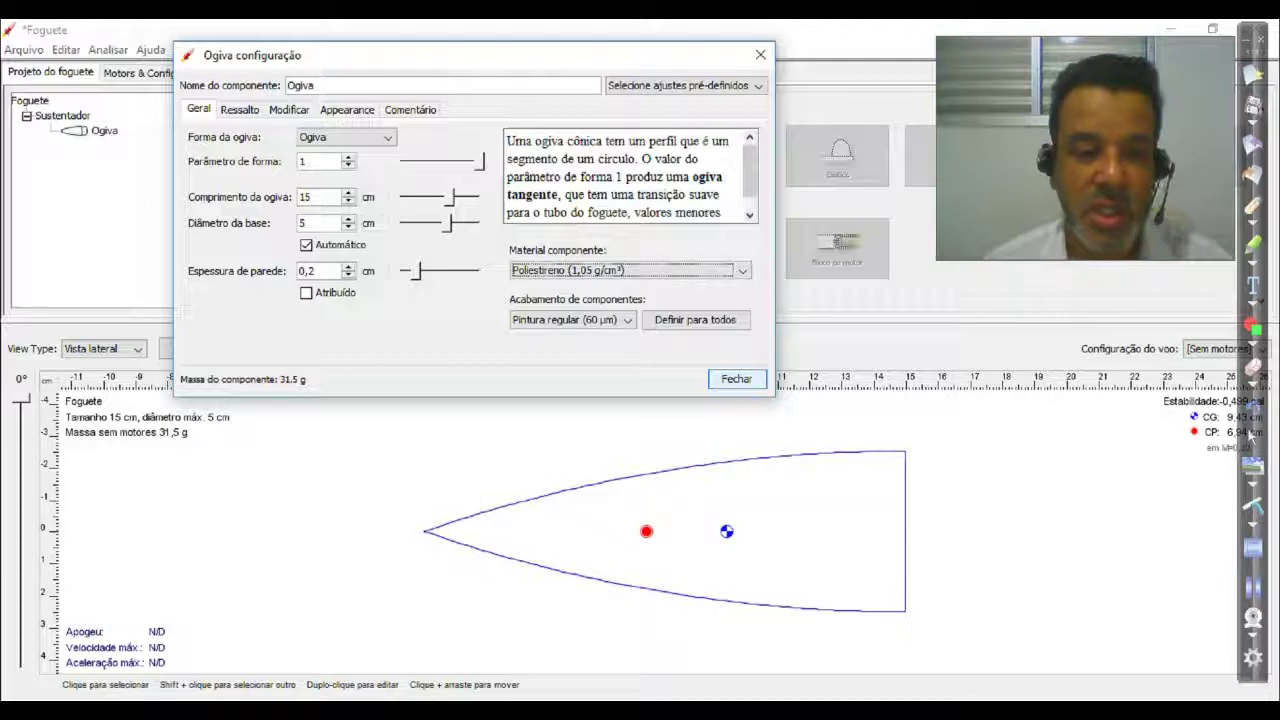
{"action": "left_click", "coordinate": [736, 379]}
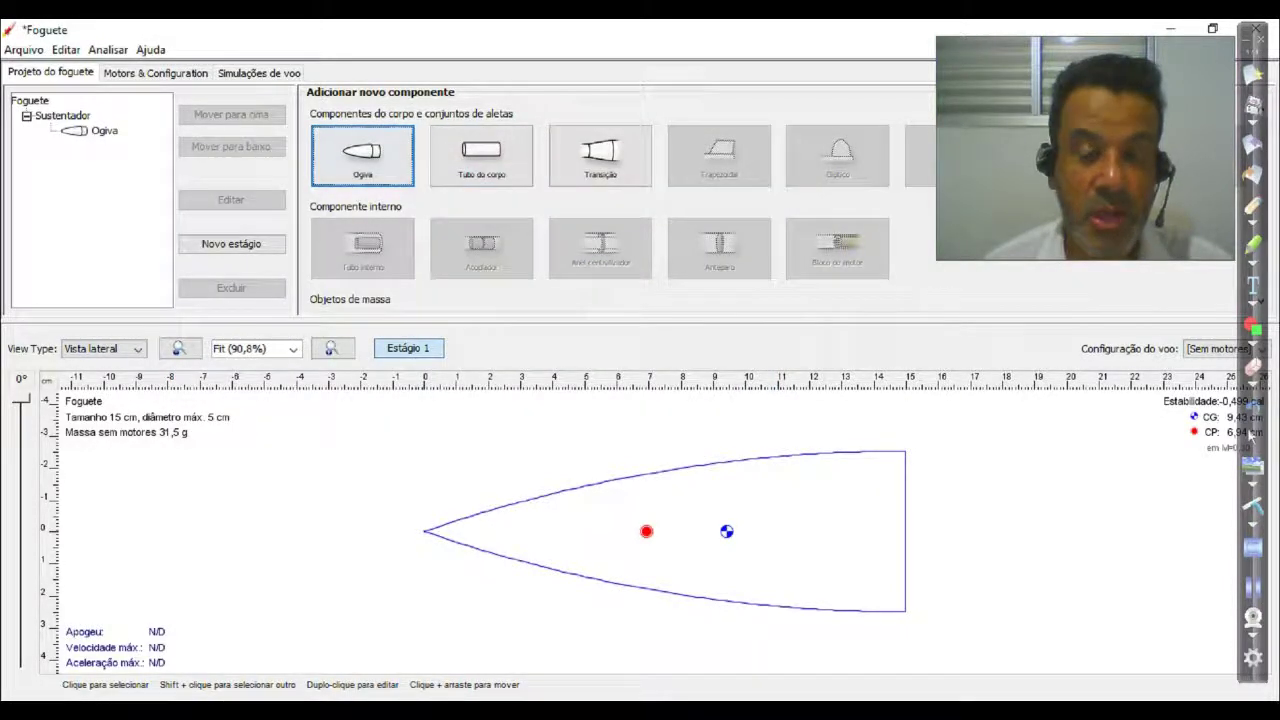
Step: Add a body tube 45 cm long behind the nose cone and close its configuration
{"action": "left_click", "coordinate": [481, 155]}
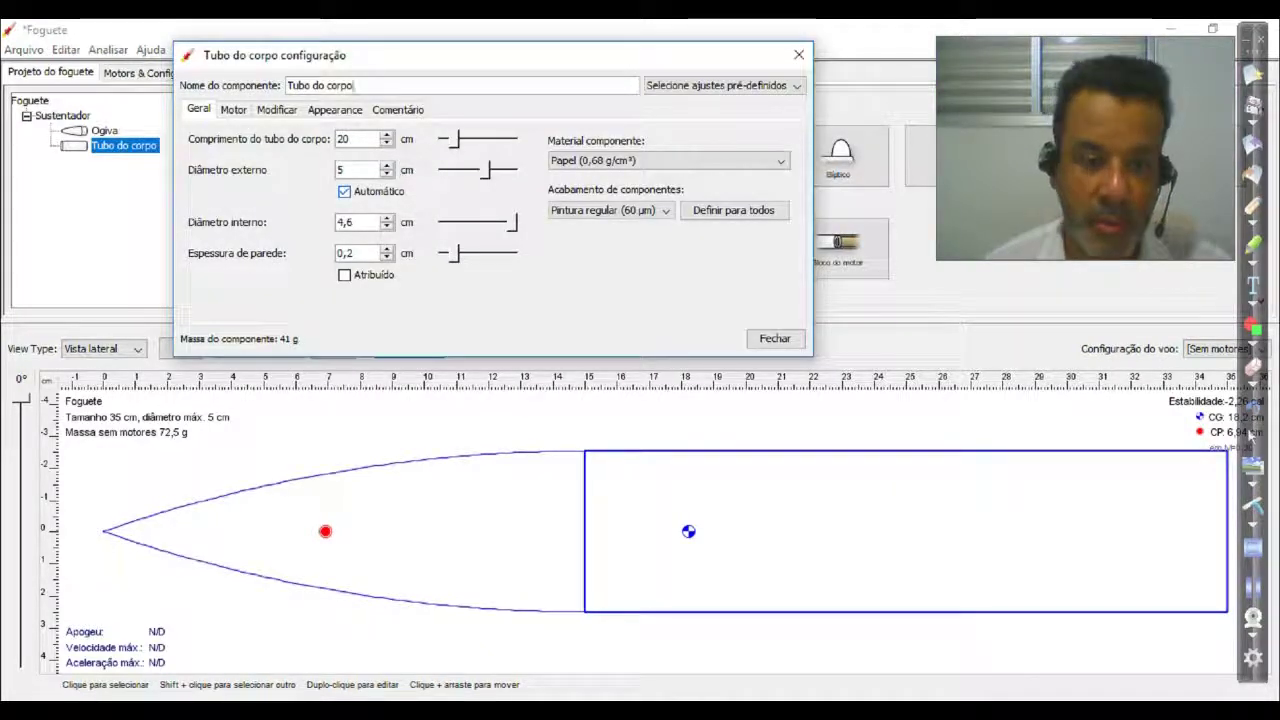
{"action": "double_click", "coordinate": [344, 139]}
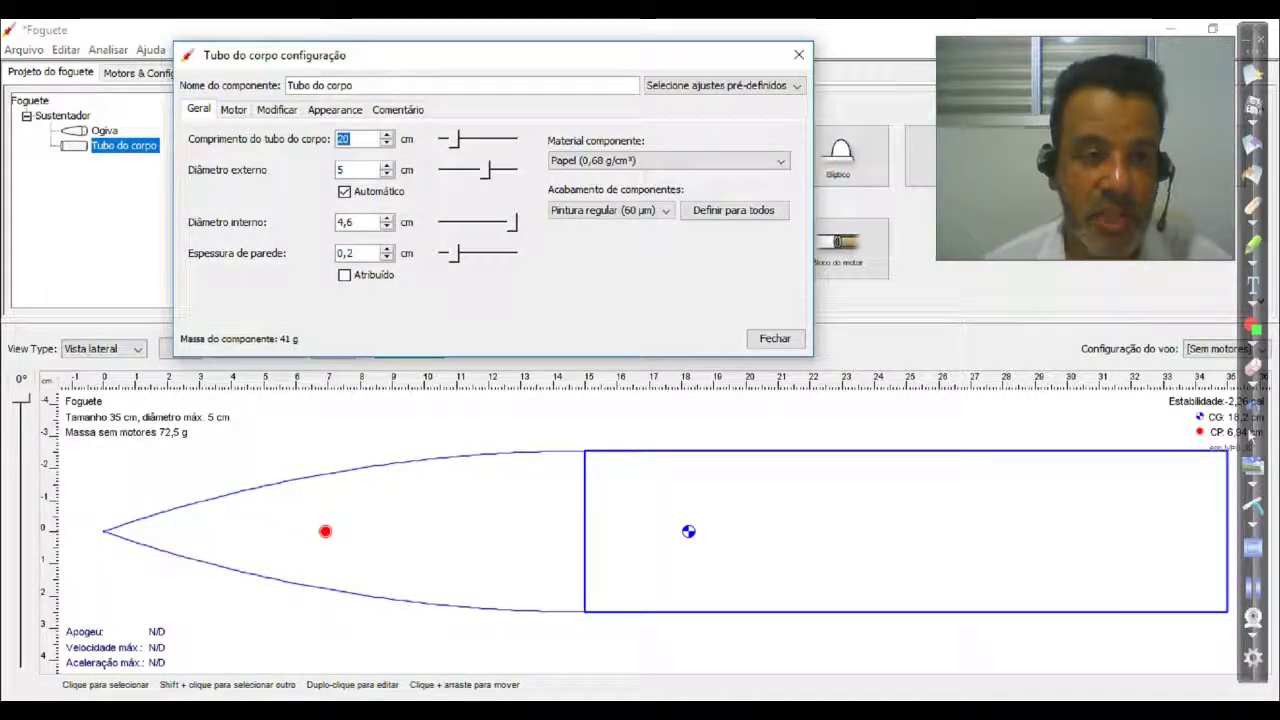
{"action": "type", "text": "45"}
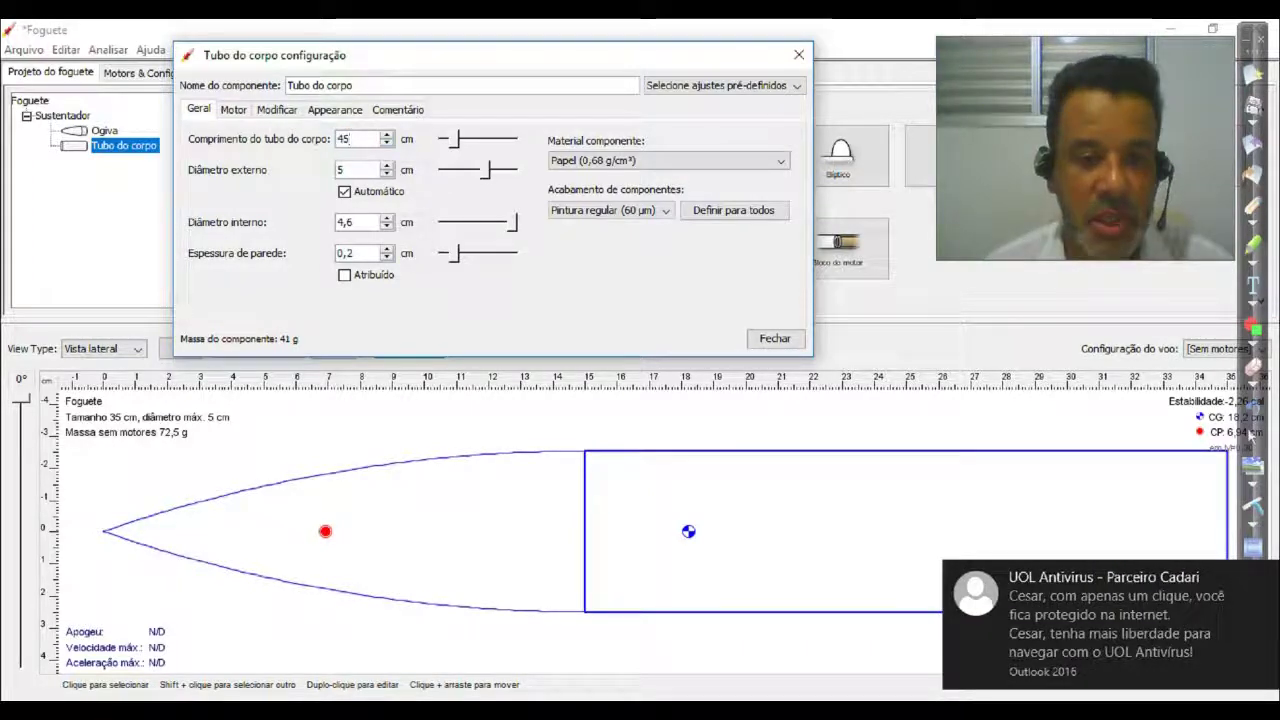
{"action": "left_click", "coordinate": [774, 338]}
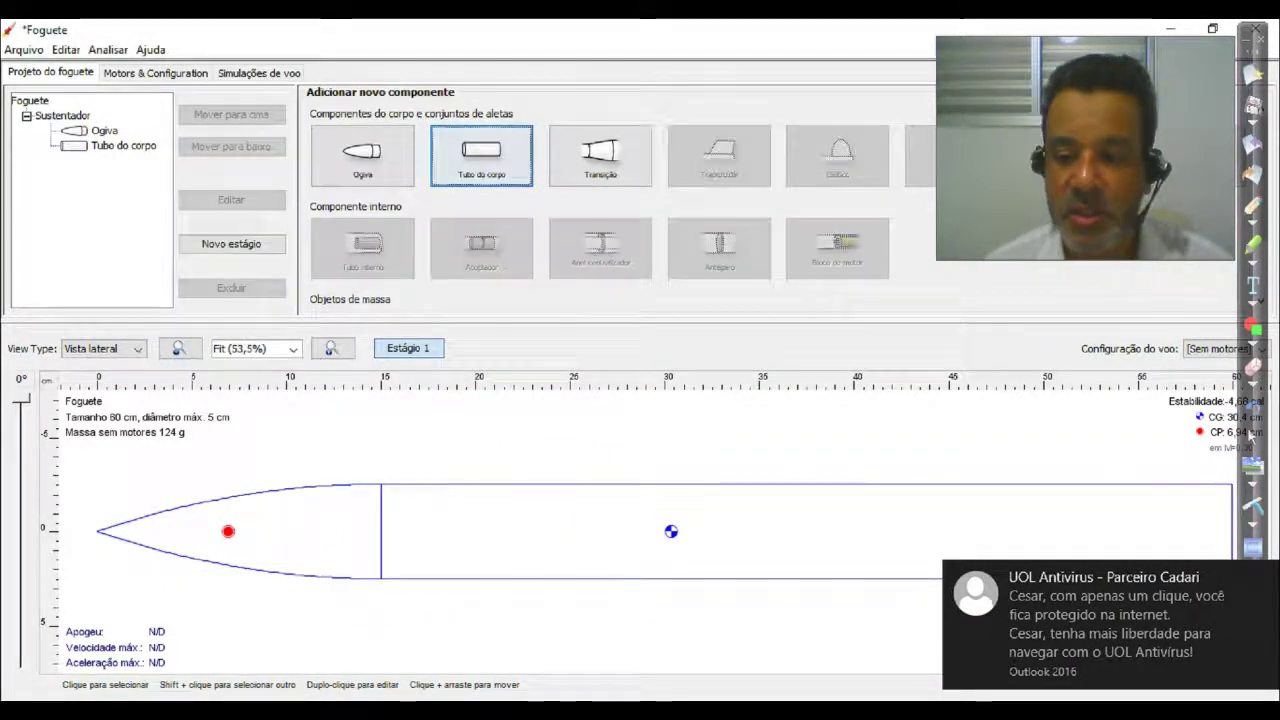
{"action": "left_click", "coordinate": [1264, 578]}
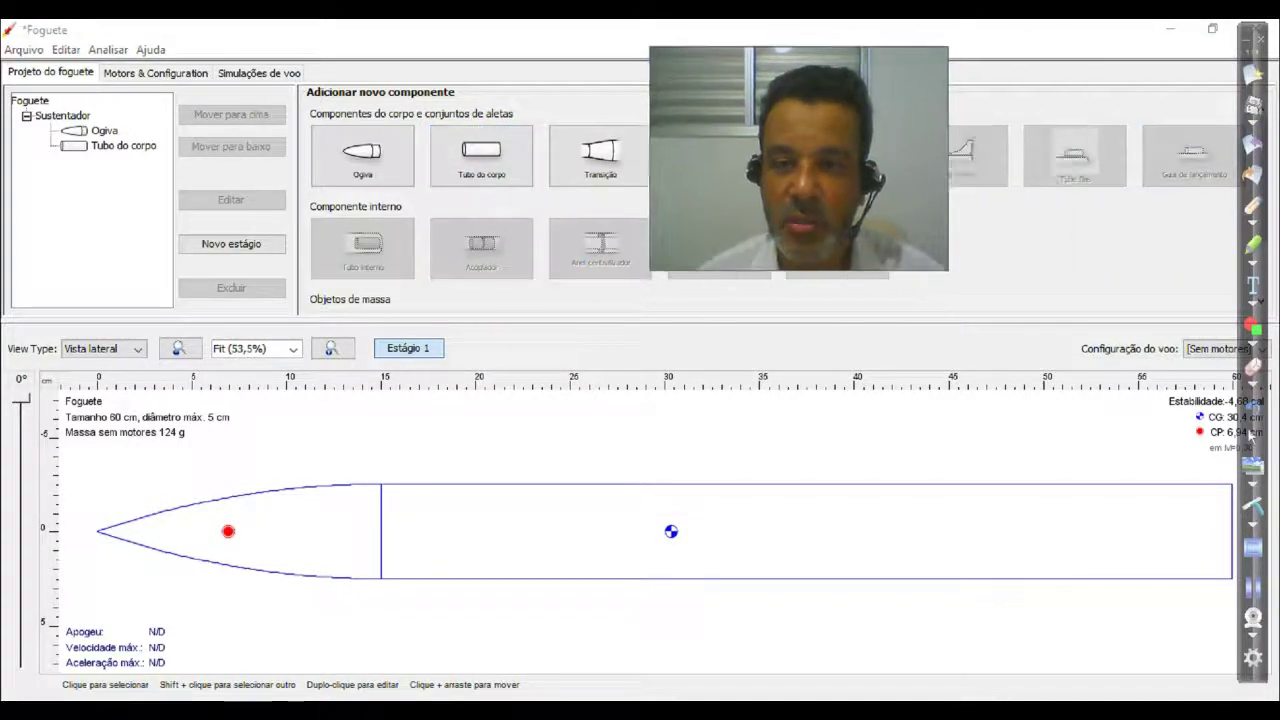
Step: Shrink the new rocket's window and move it so the pegasus project's component tree stays visible behind it
{"action": "left_click_drag", "start_coordinate": [1252, 30], "coordinate": [1057, 36]}
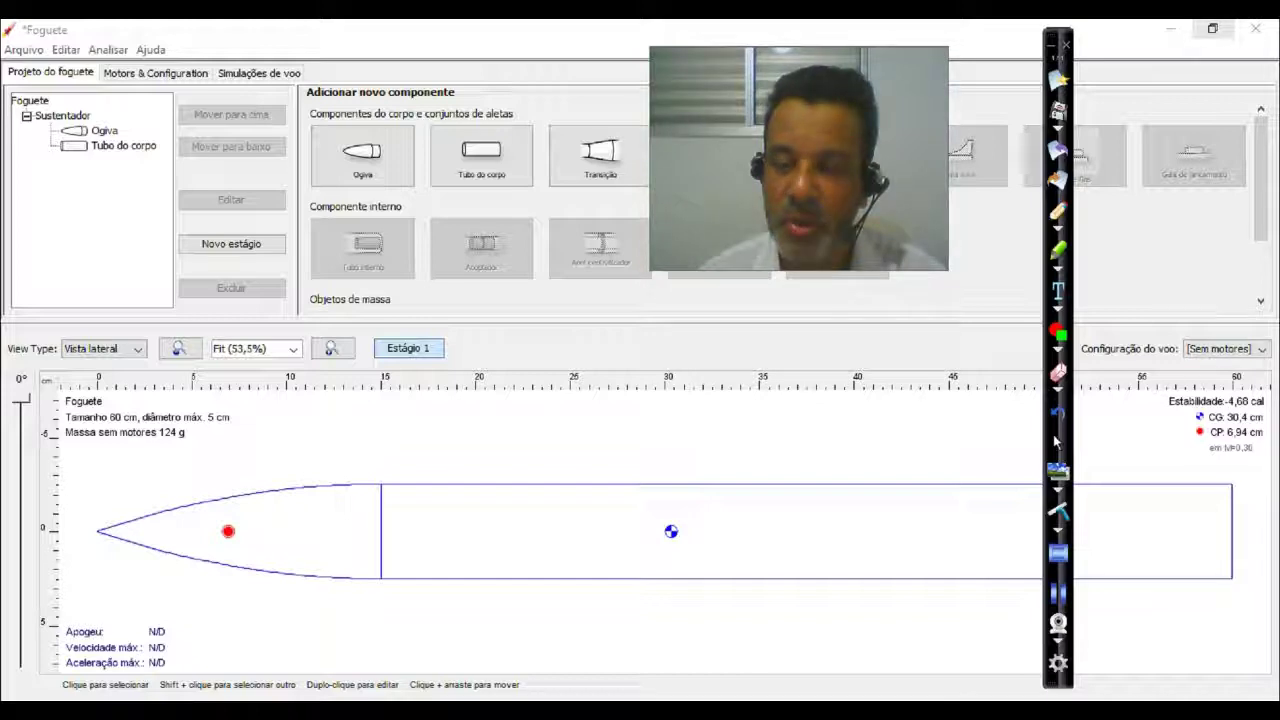
{"action": "left_click", "coordinate": [1212, 29]}
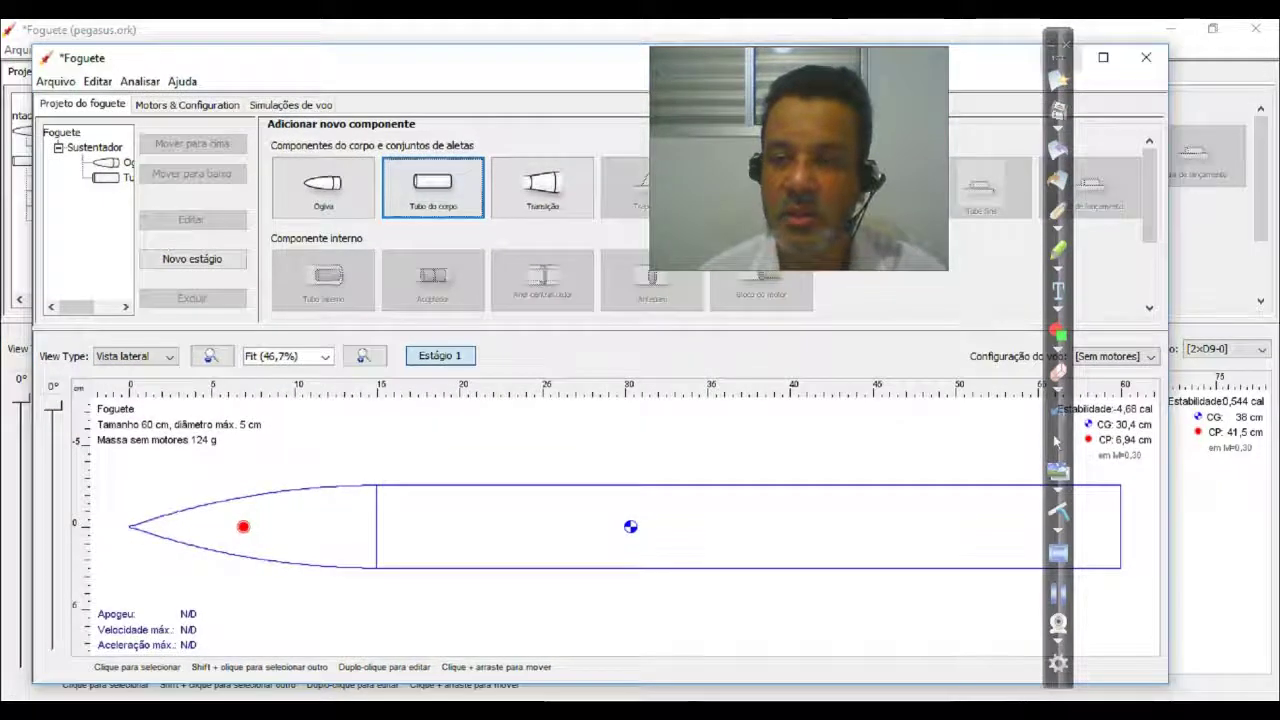
{"action": "left_click_drag", "start_coordinate": [1055, 440], "coordinate": [1253, 447]}
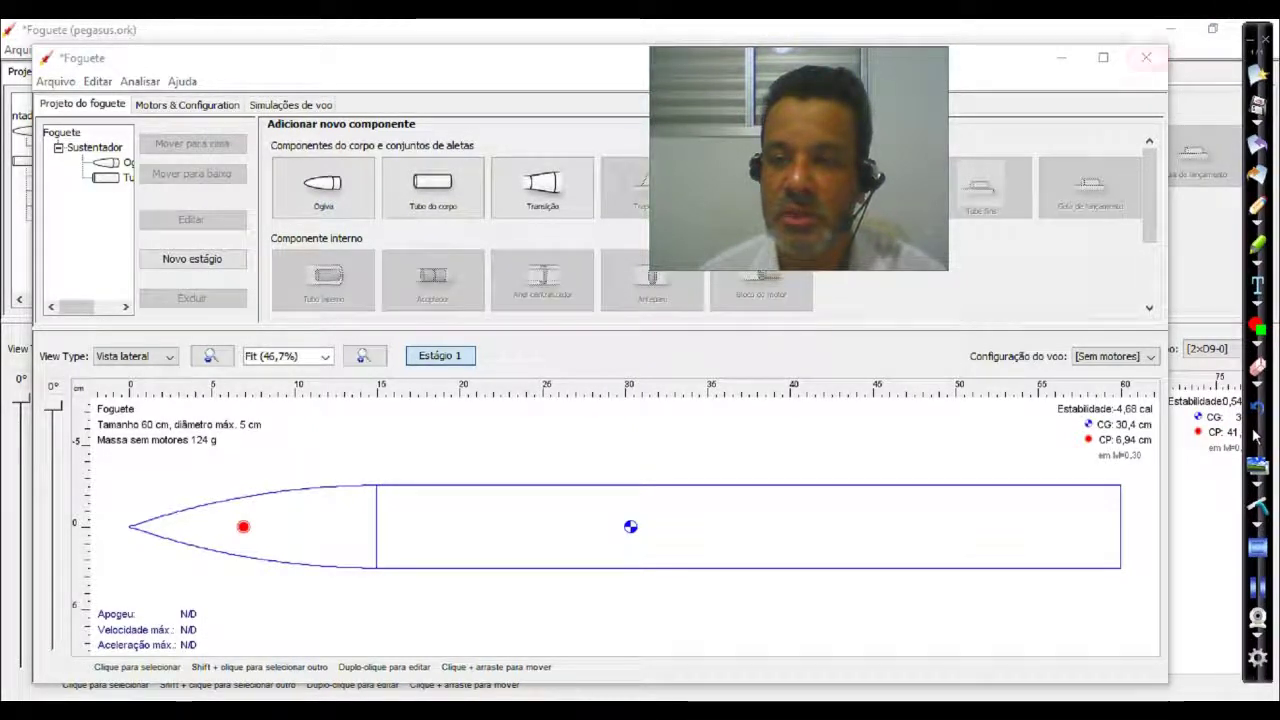
{"action": "left_click", "coordinate": [1146, 58]}
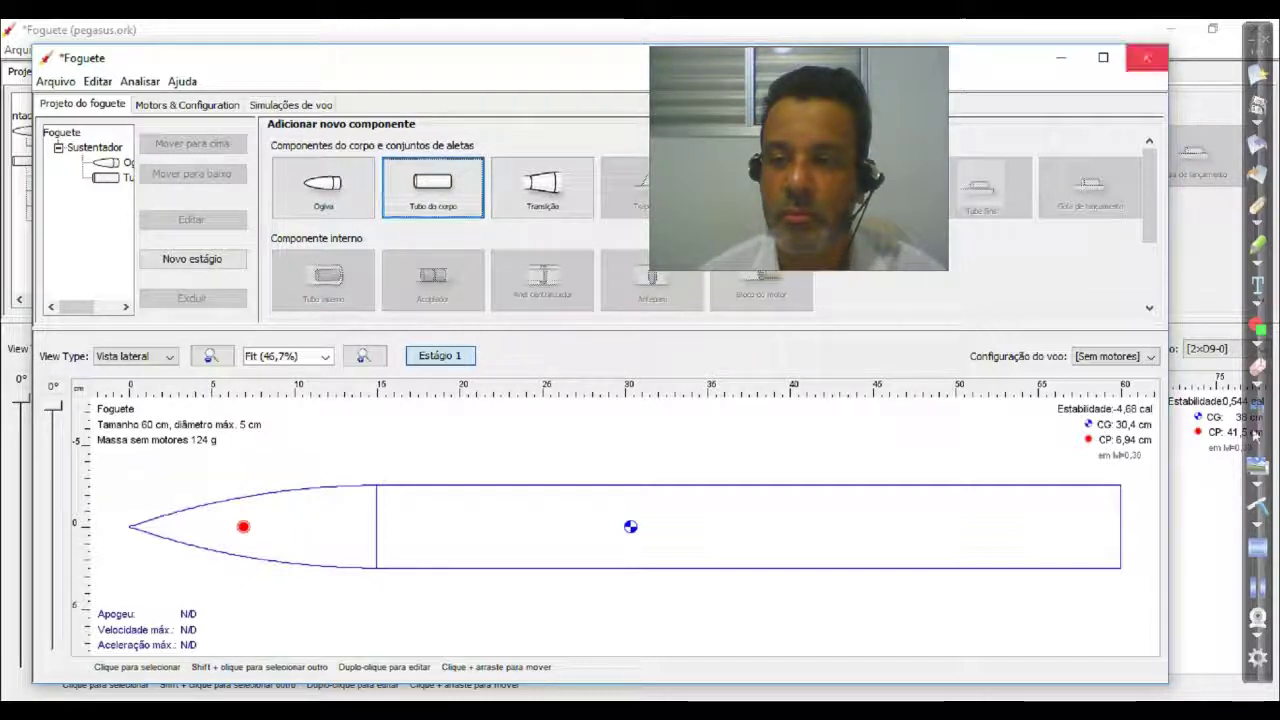
{"action": "left_click_drag", "start_coordinate": [900, 58], "coordinate": [965, 41]}
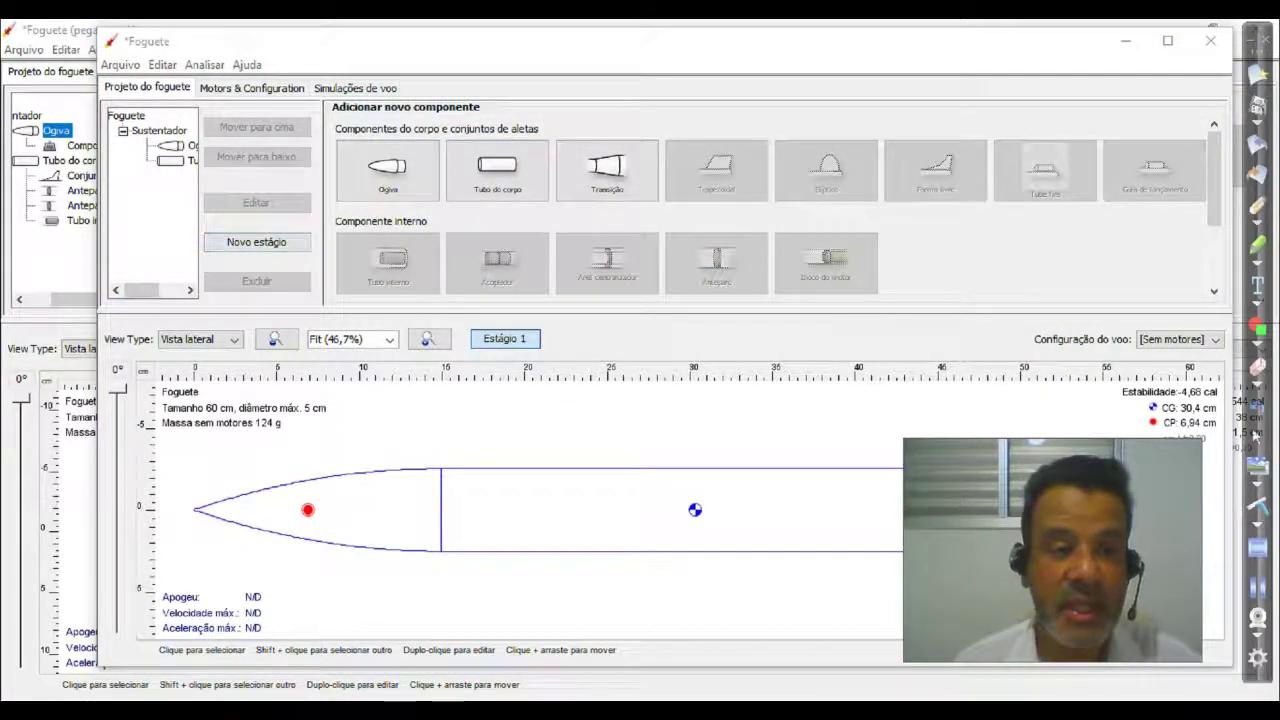
Step: Add a trapezoidal fin set with 4 fins to the body tube
{"action": "left_click", "coordinate": [190, 161]}
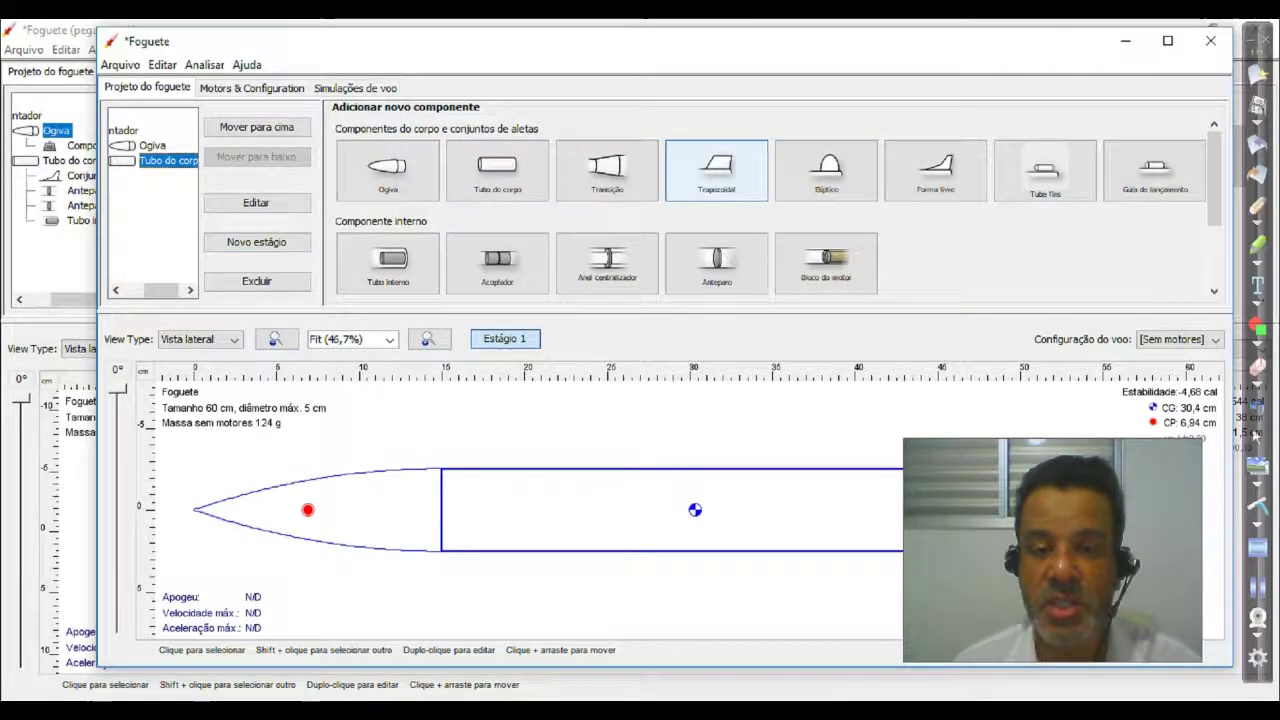
{"action": "left_click", "coordinate": [716, 170]}
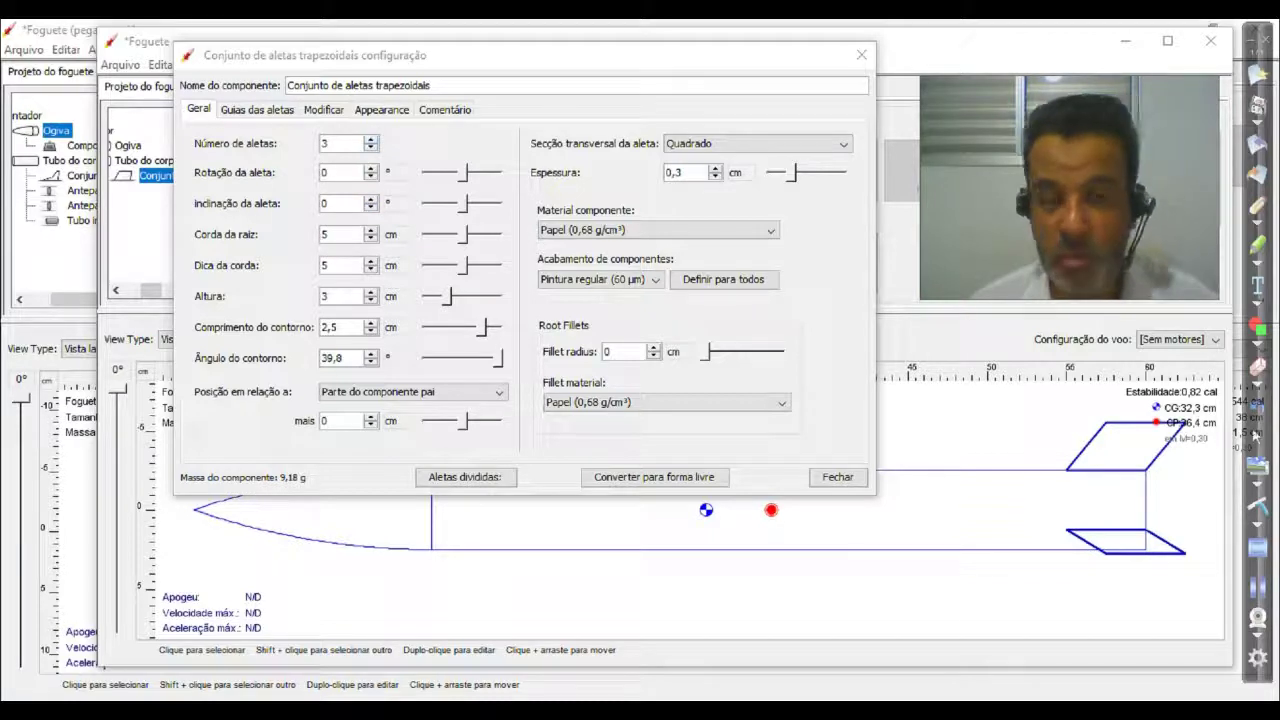
{"action": "left_click", "coordinate": [371, 139]}
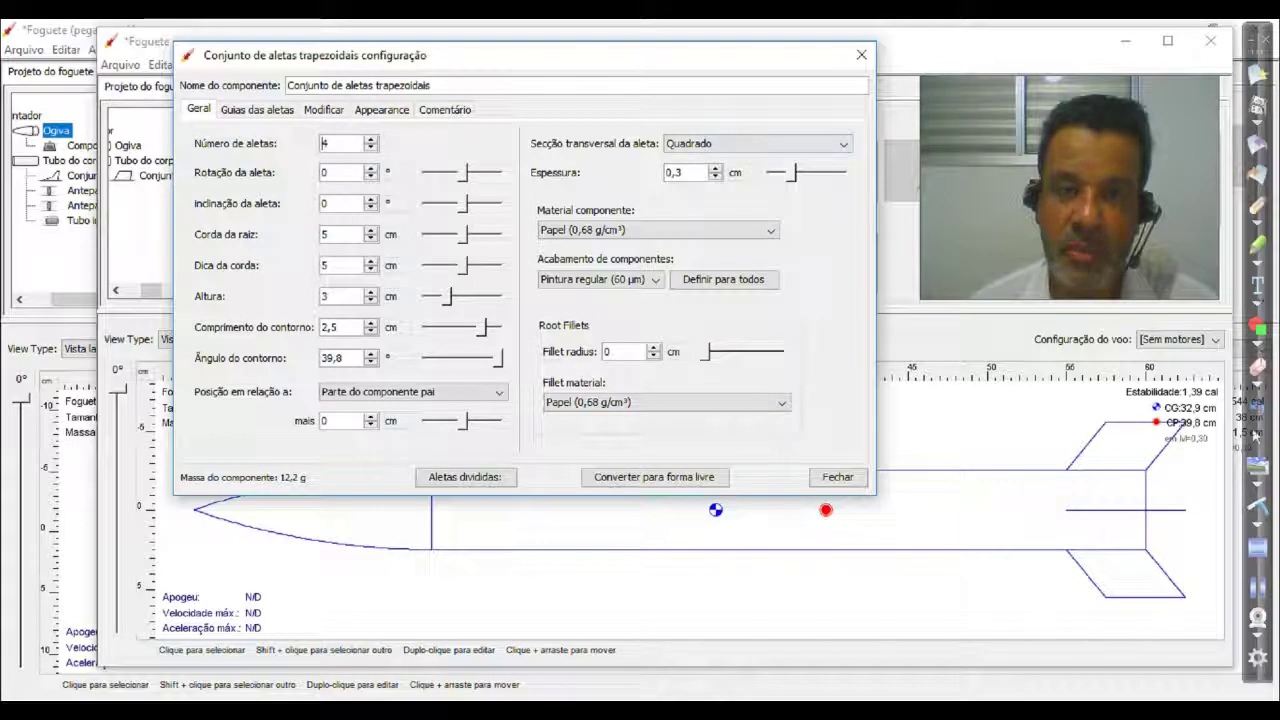
Step: Set both the root chord and the tip chord of the trapezoidal fins to 7 cm
{"action": "left_click_drag", "start_coordinate": [600, 55], "coordinate": [600, 32]}
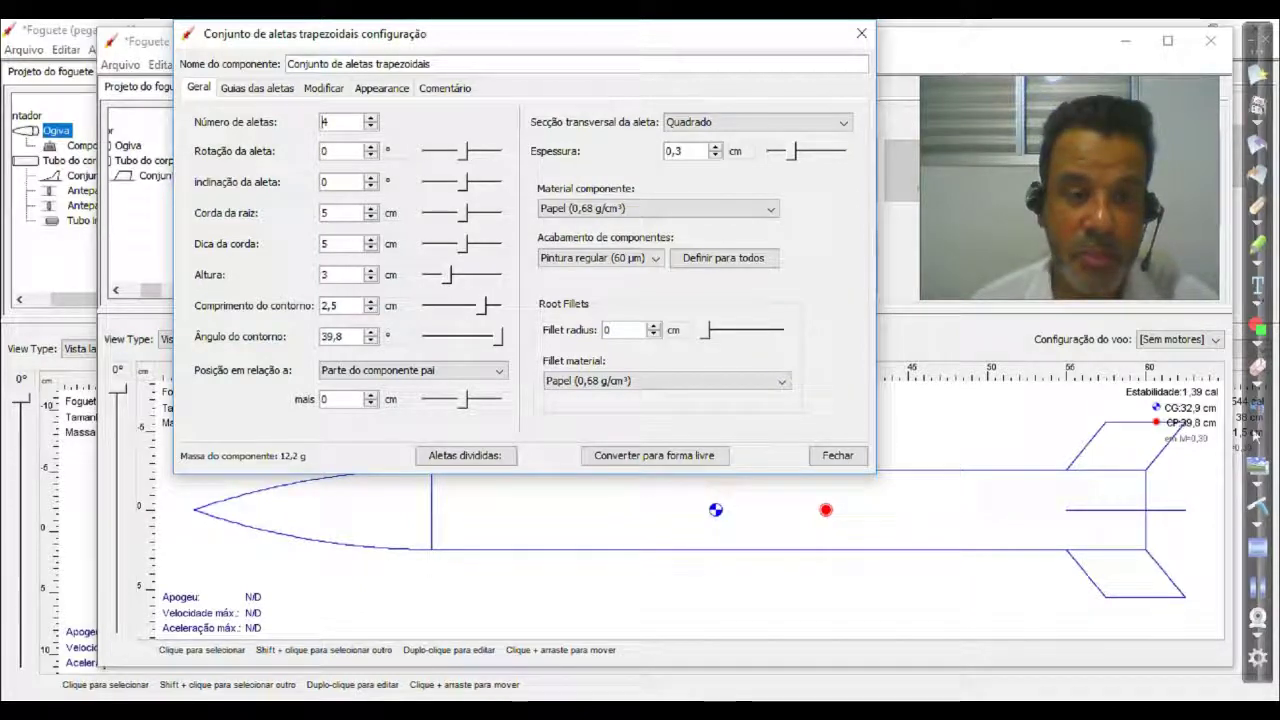
{"action": "double_click", "coordinate": [323, 212]}
{"action": "type", "text": "4"}
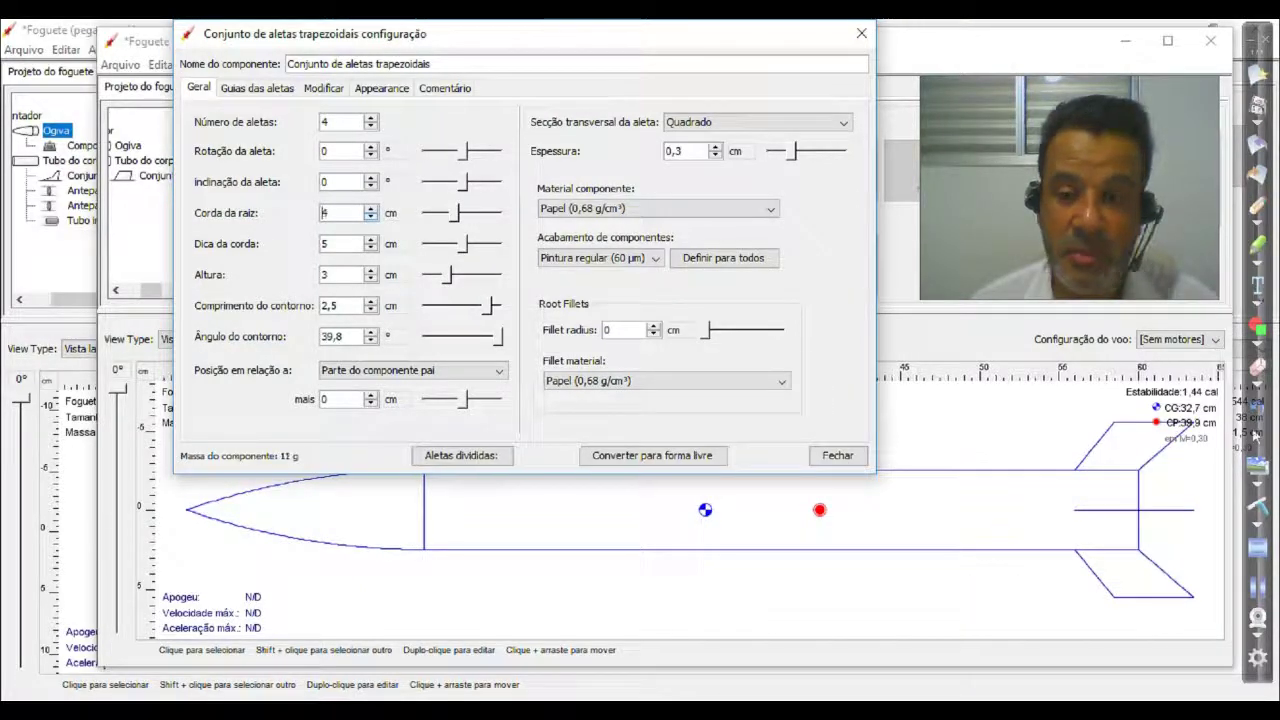
{"action": "left_click", "coordinate": [371, 208]}
{"action": "left_click", "coordinate": [371, 208]}
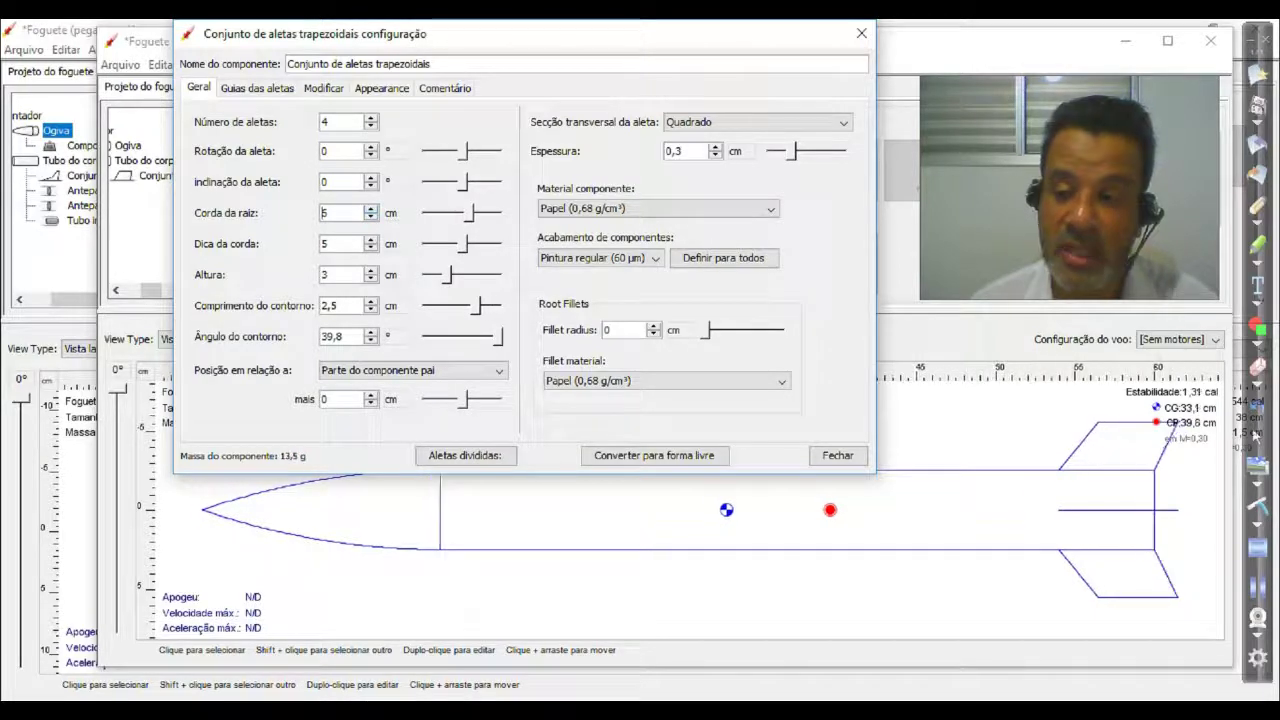
{"action": "key", "text": "Up"}
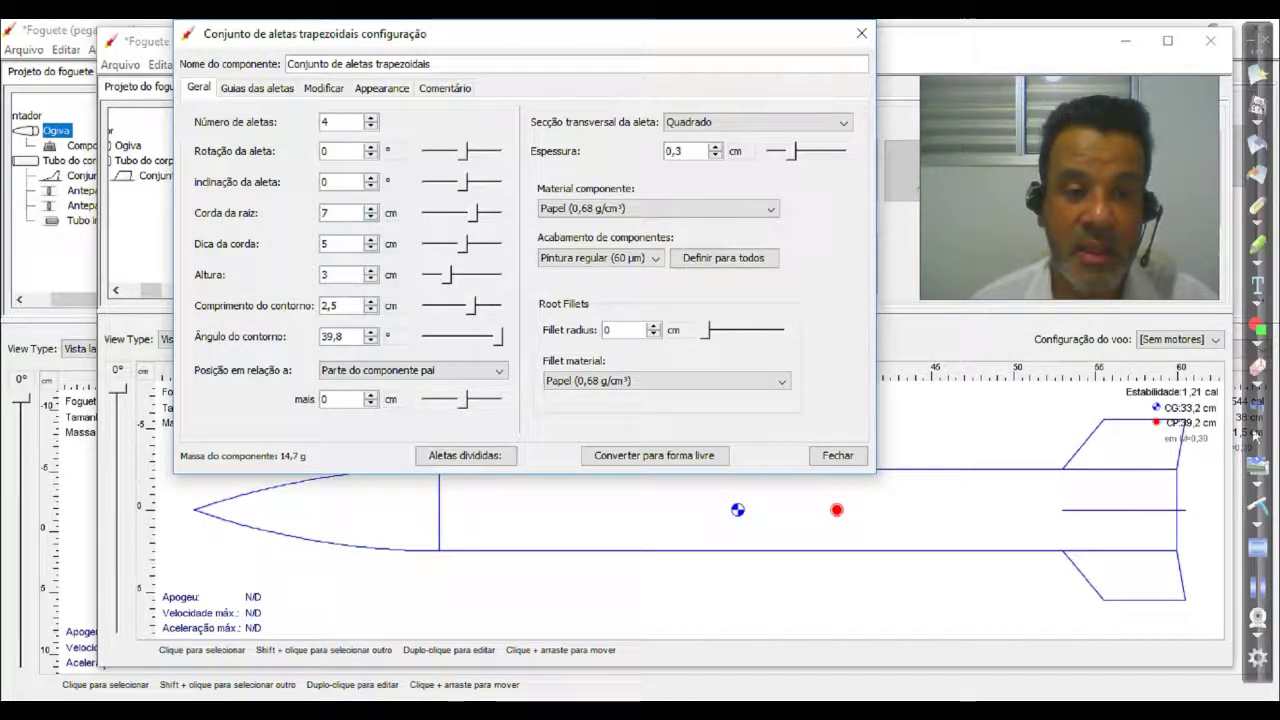
{"action": "left_click", "coordinate": [371, 239]}
{"action": "key", "text": "Up"}
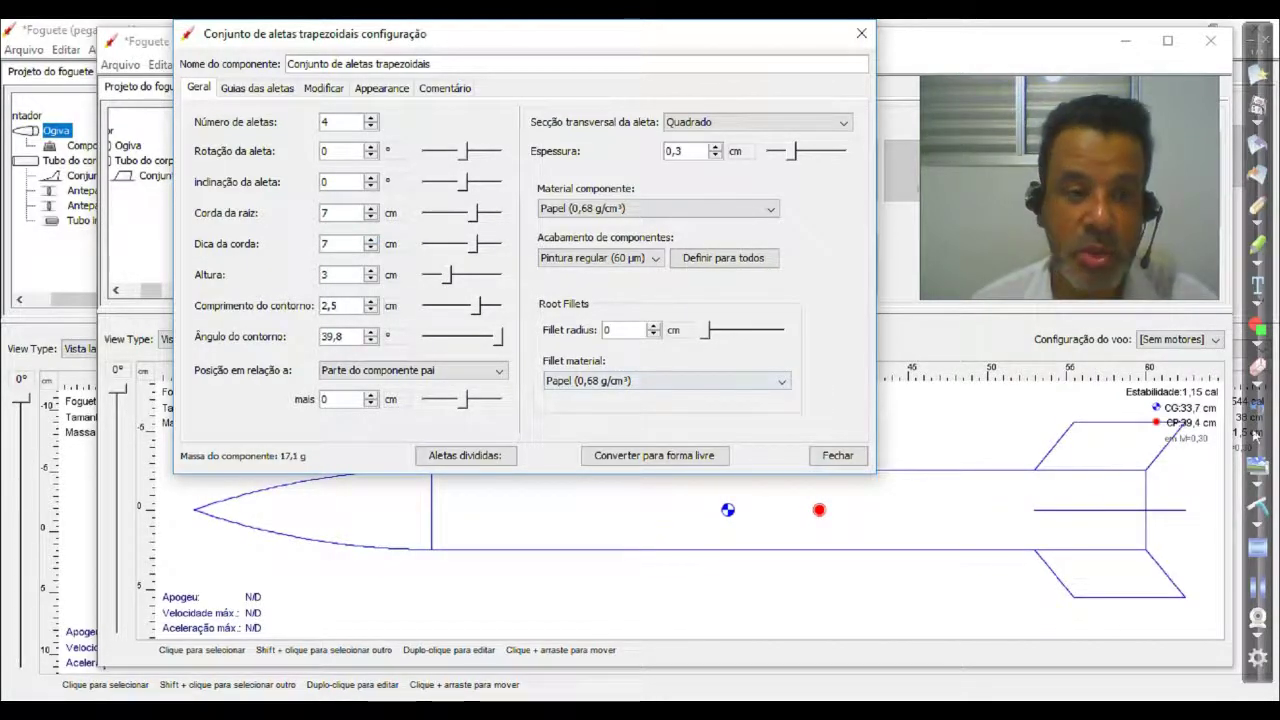
Step: Set the trapezoidal fins' height to 5 cm and close their configuration
{"action": "left_click", "coordinate": [371, 270]}
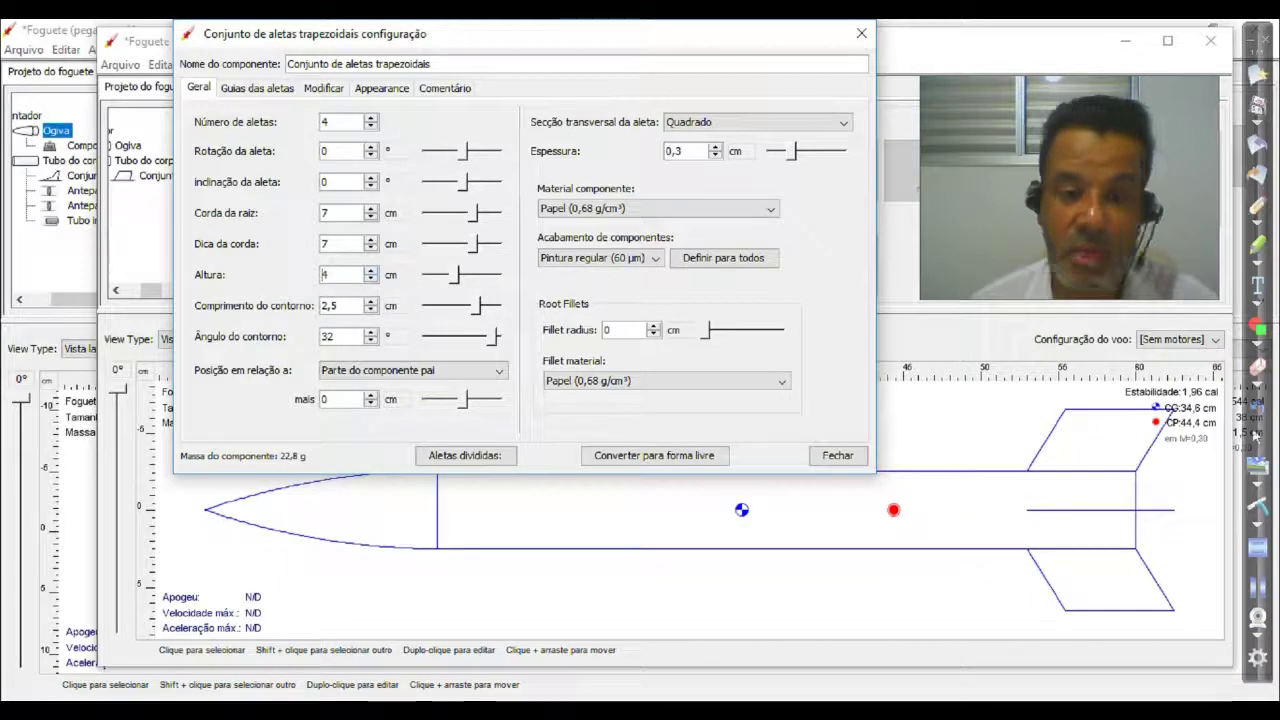
{"action": "left_click", "coordinate": [371, 270]}
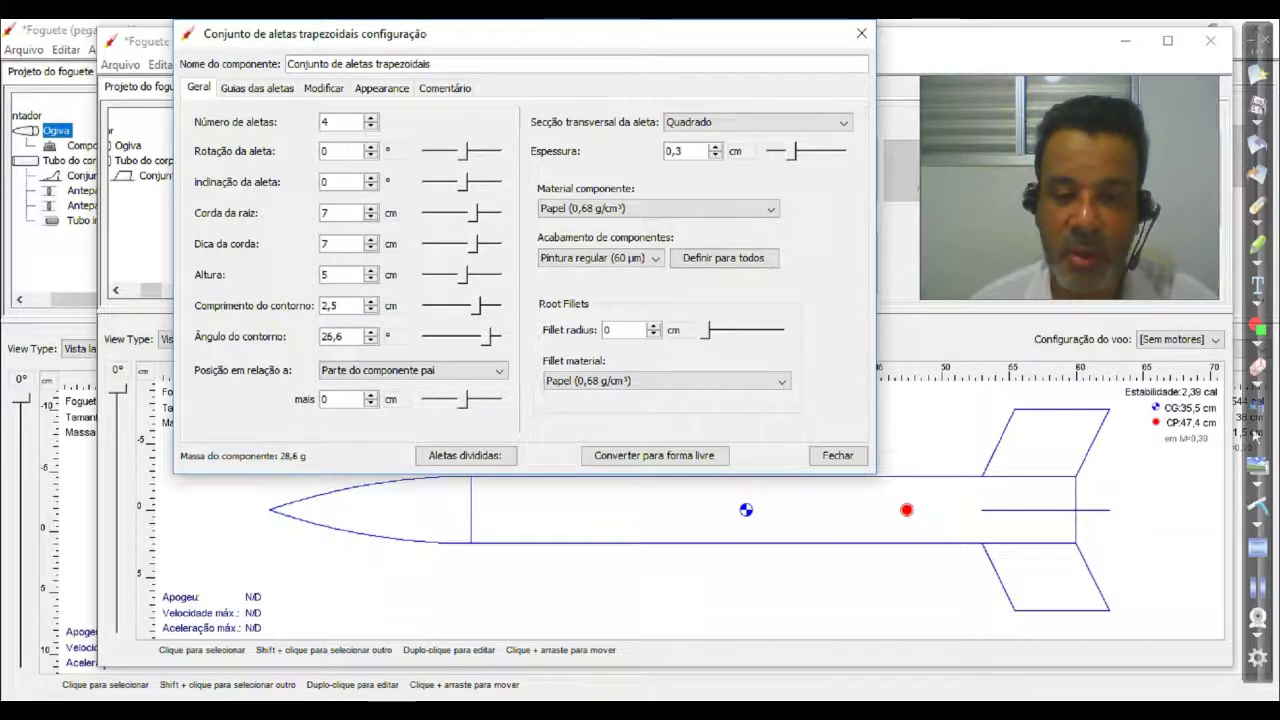
{"action": "left_click", "coordinate": [838, 455]}
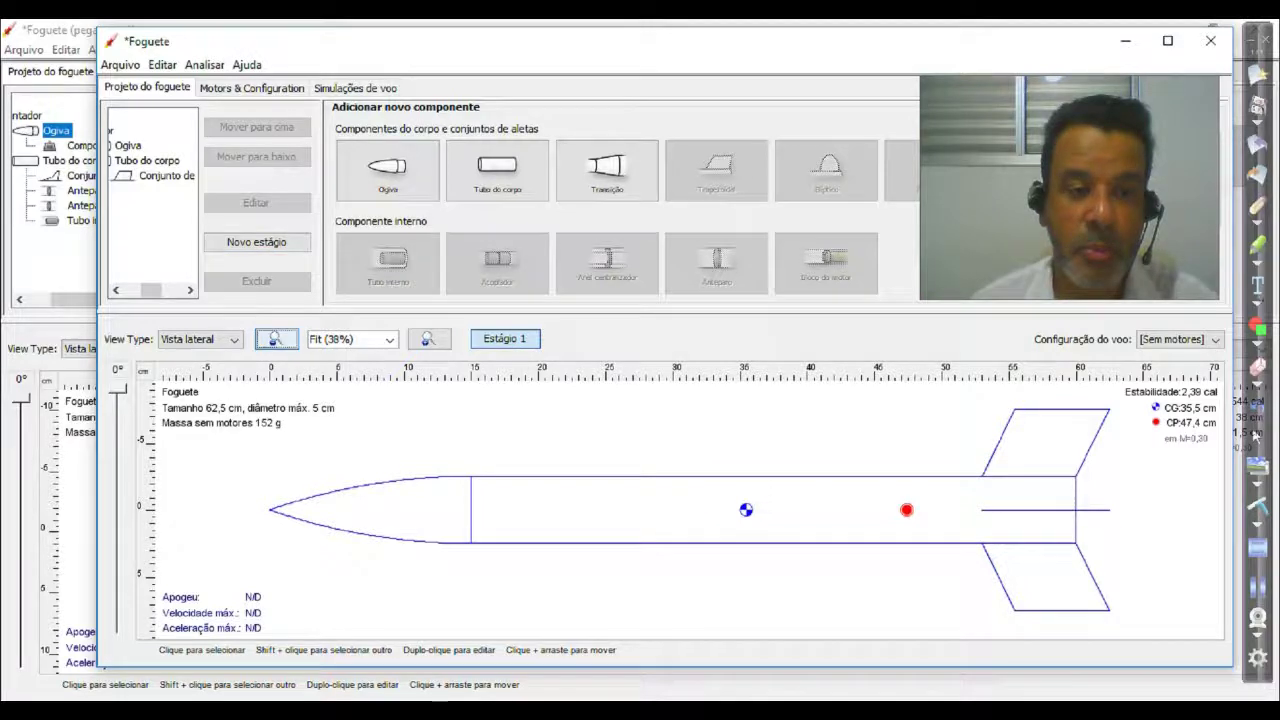
Step: Add an inner tube with default dimensions to the body tube and close its configuration
{"action": "left_click", "coordinate": [167, 176]}
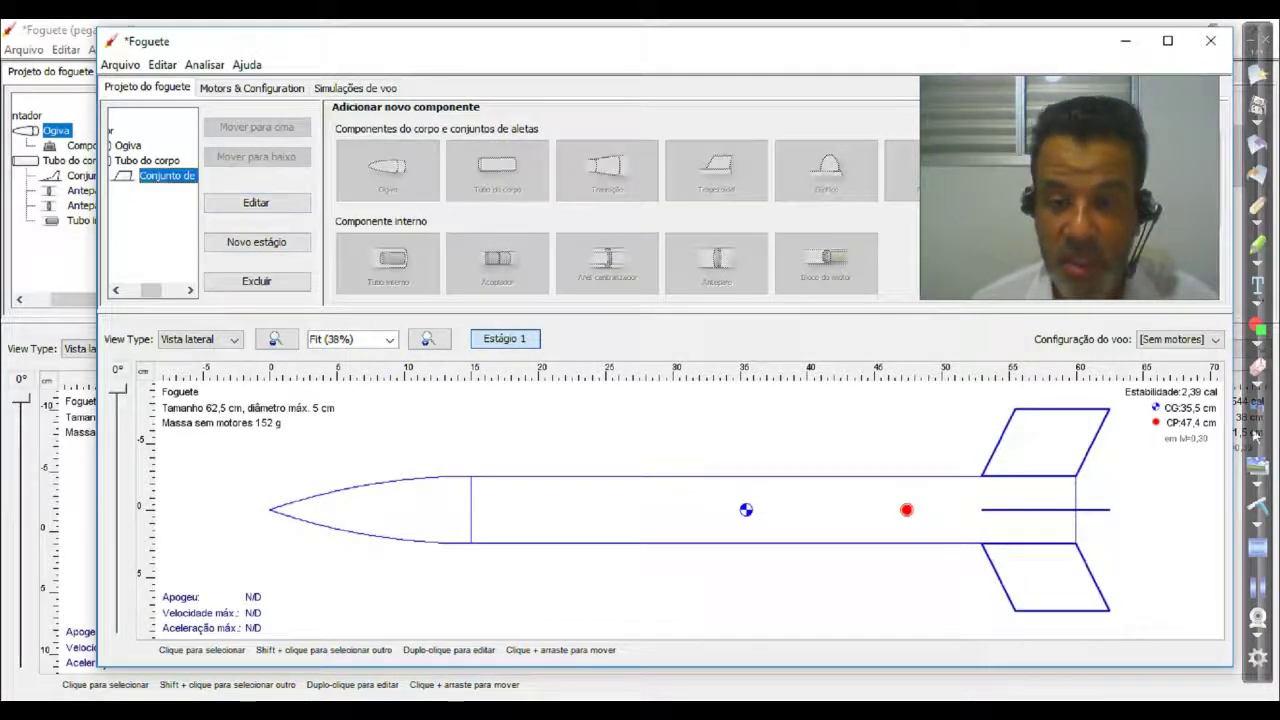
{"action": "left_click", "coordinate": [148, 161]}
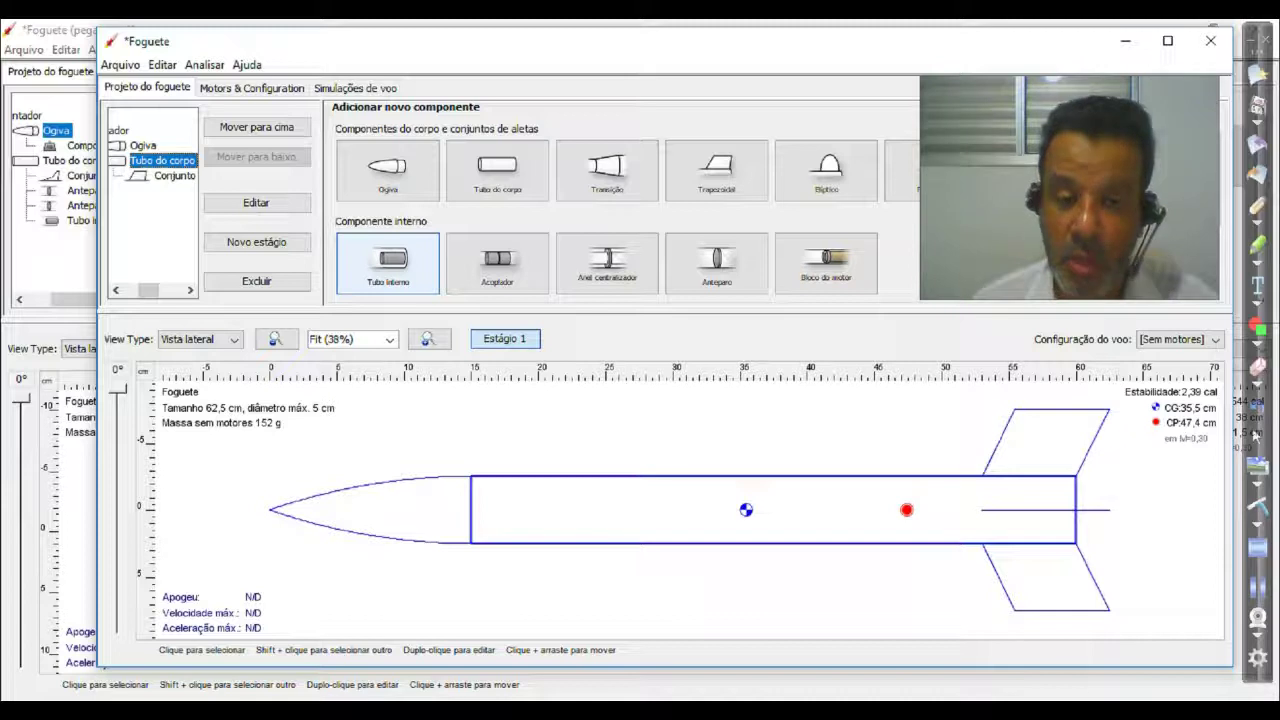
{"action": "left_click", "coordinate": [388, 262]}
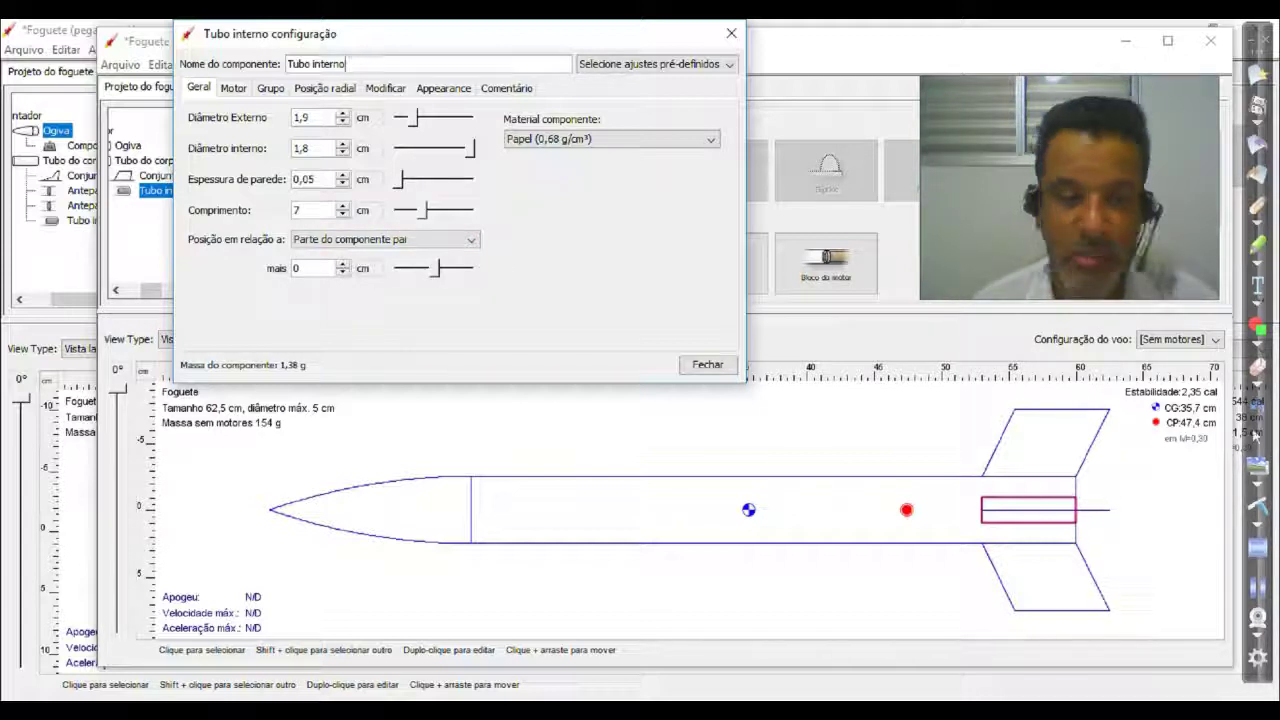
{"action": "left_click", "coordinate": [707, 364]}
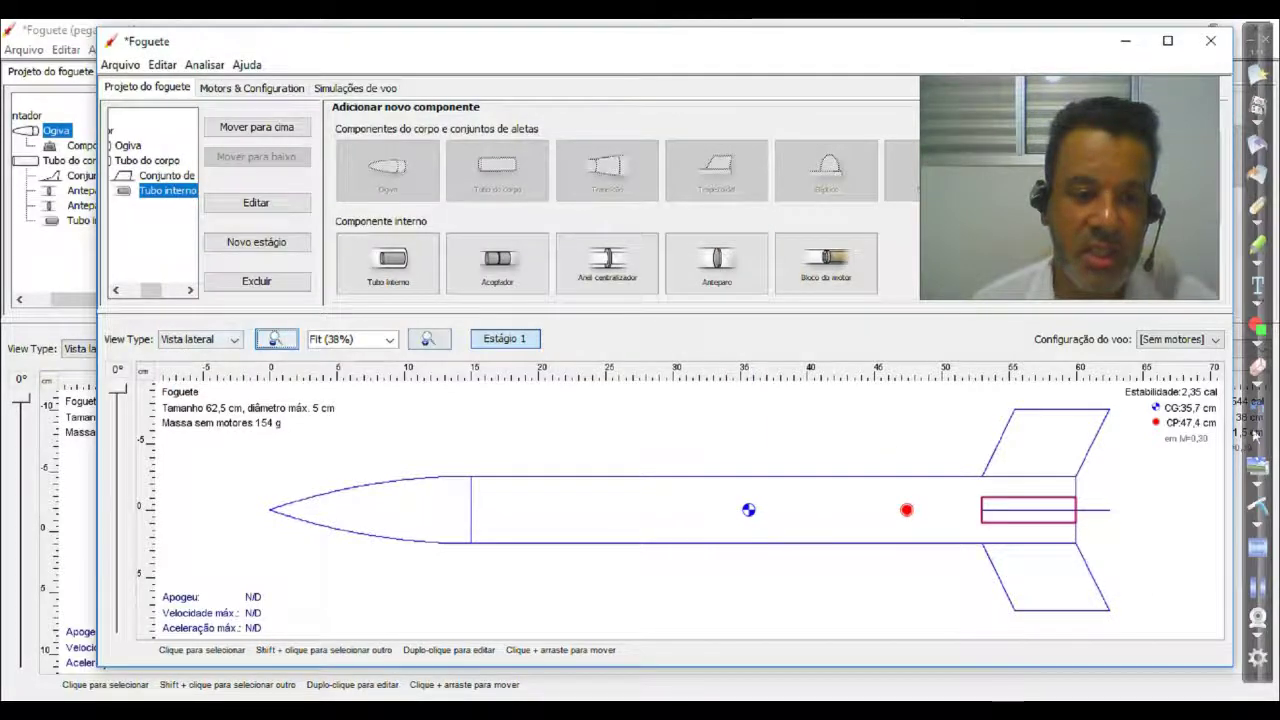
Step: Inspect the rocket in the 3D Acabado view, rotate it slightly, and return to the Vista lateral view
{"action": "left_click", "coordinate": [200, 339]}
{"action": "left_click", "coordinate": [190, 417]}
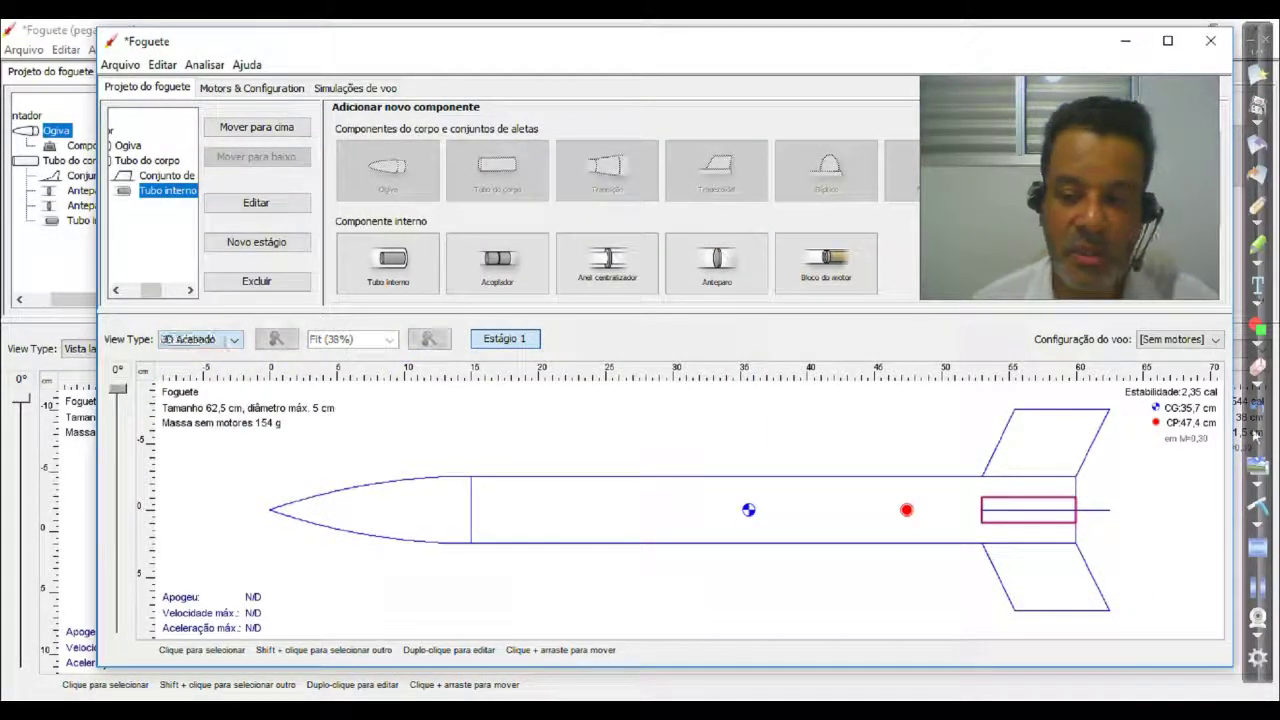
{"action": "left_click_drag", "start_coordinate": [800, 500], "coordinate": [820, 518]}
{"action": "left_click", "coordinate": [200, 340]}
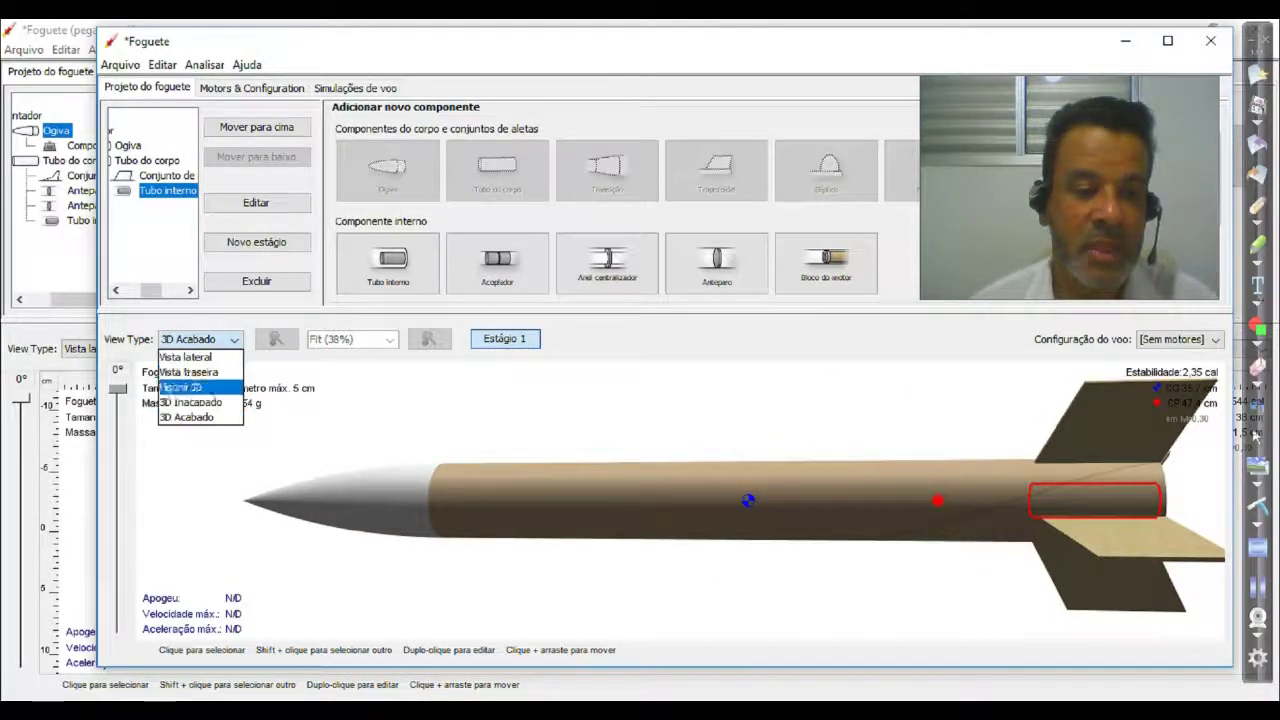
{"action": "key", "text": "Up"}
{"action": "key", "text": "Up"}
{"action": "key", "text": "Return"}
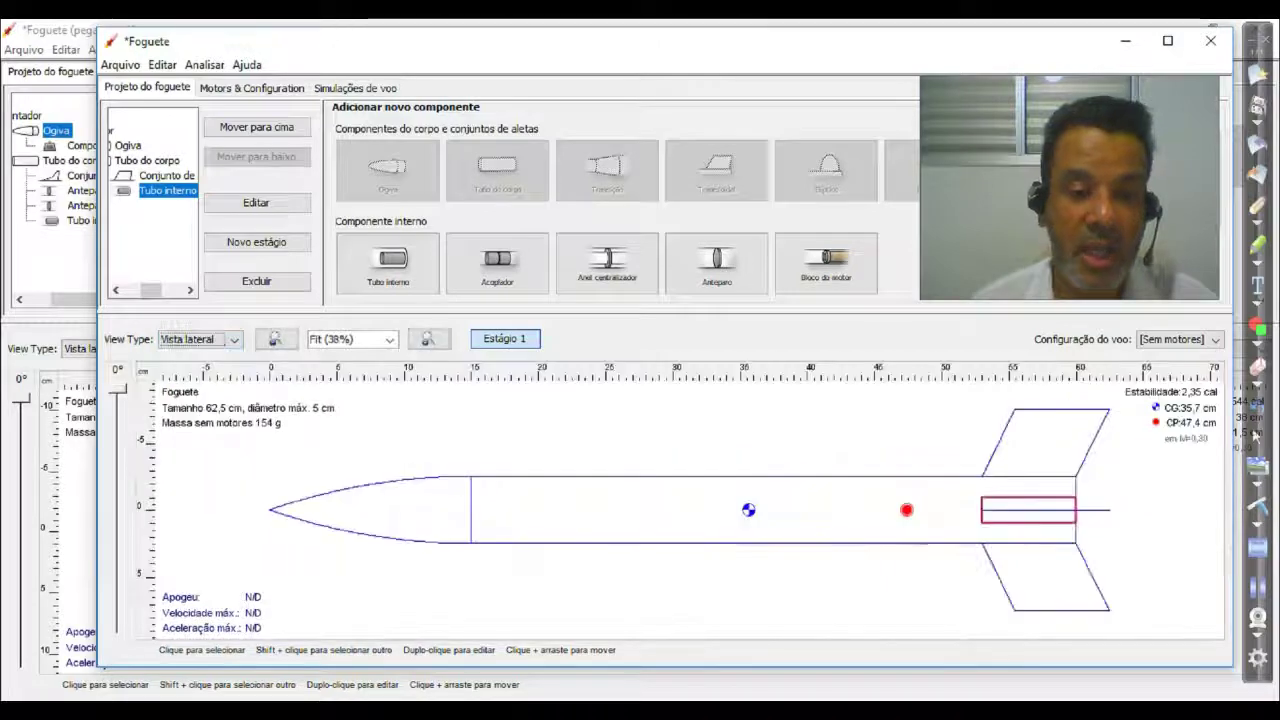
Step: Reopen the inner tube's configuration and set its length to 9 cm
{"action": "left_click", "coordinate": [388, 262]}
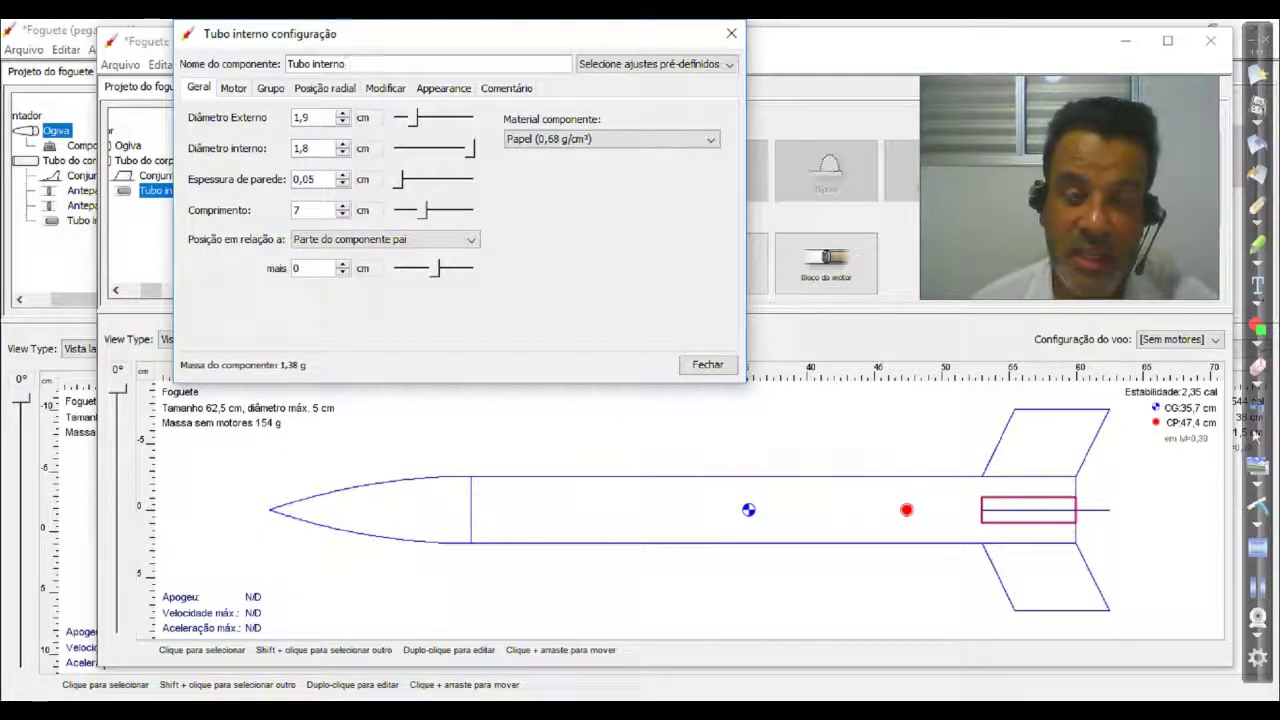
{"action": "left_click", "coordinate": [343, 215]}
{"action": "left_click", "coordinate": [343, 206]}
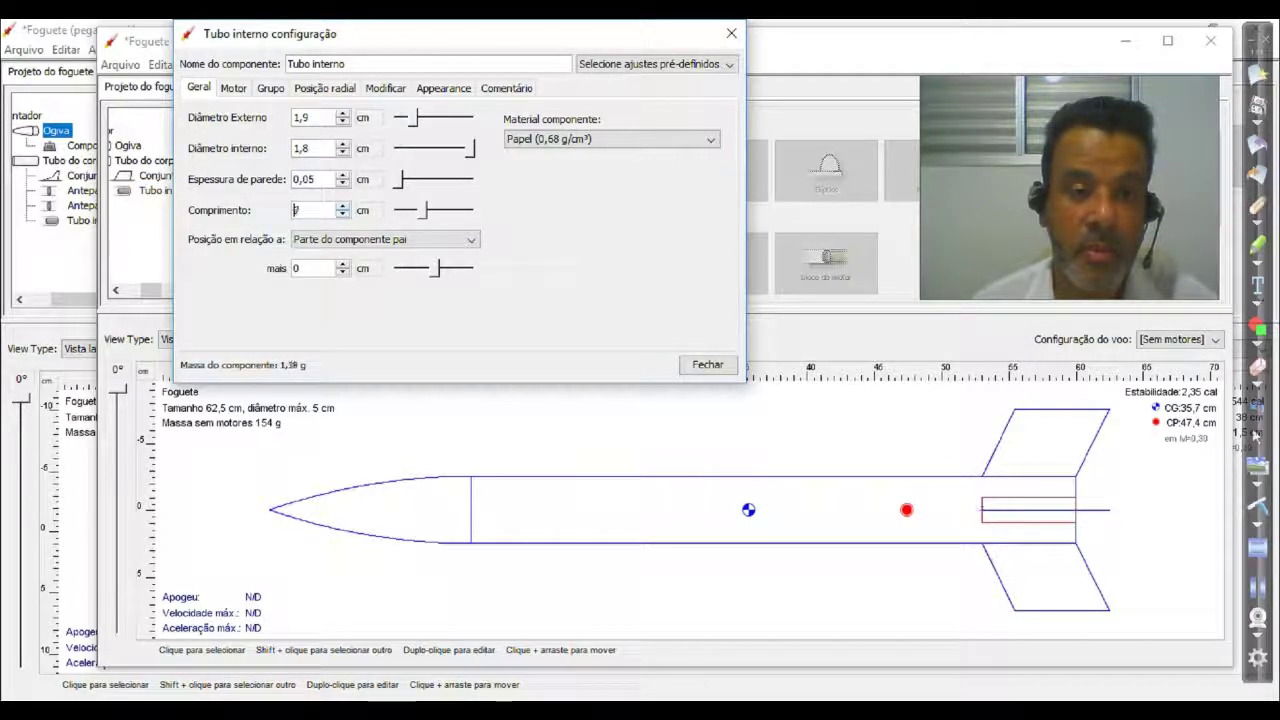
{"action": "type", "text": "8"}
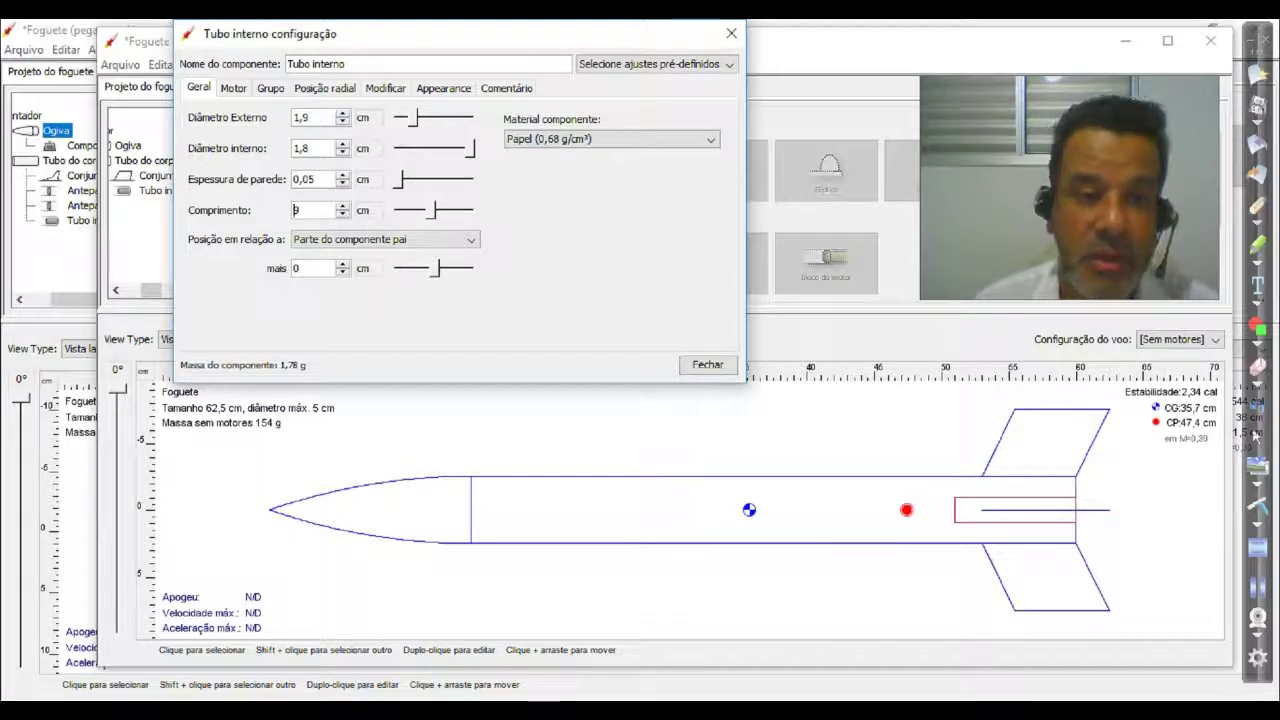
Step: Set the inner tube's outer diameter to 4.9 cm and inner diameter to 2 cm, and close its configuration
{"action": "left_click", "coordinate": [343, 113]}
{"action": "scroll", "coordinate": [295, 117], "scroll_direction": "up", "scroll_amount": 1}
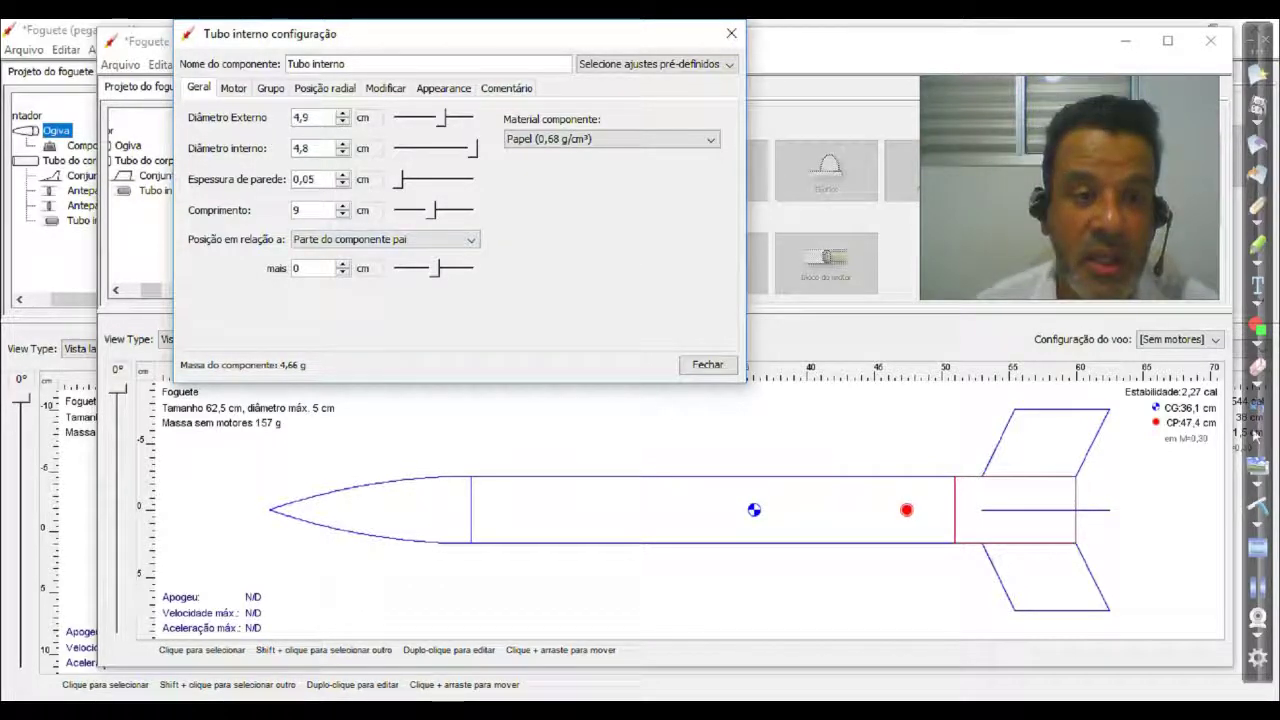
{"action": "left_click", "coordinate": [343, 153]}
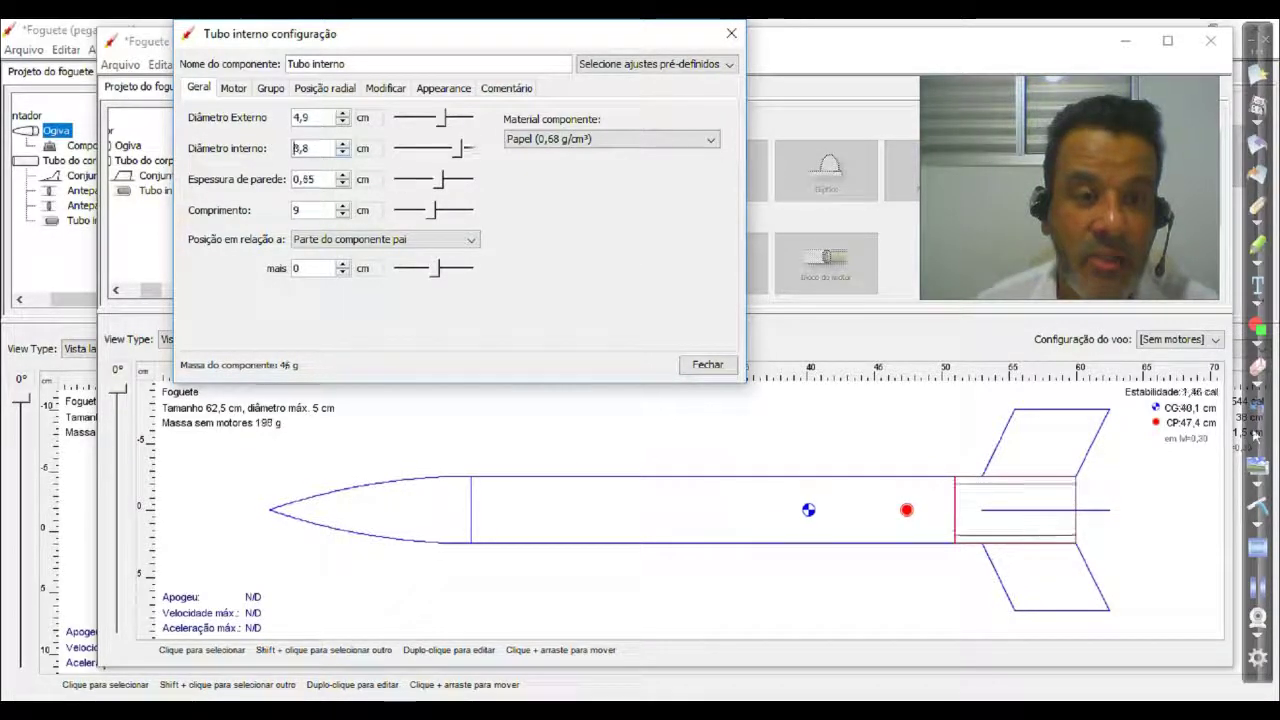
{"action": "double_click", "coordinate": [296, 148]}
{"action": "type", "text": "1"}
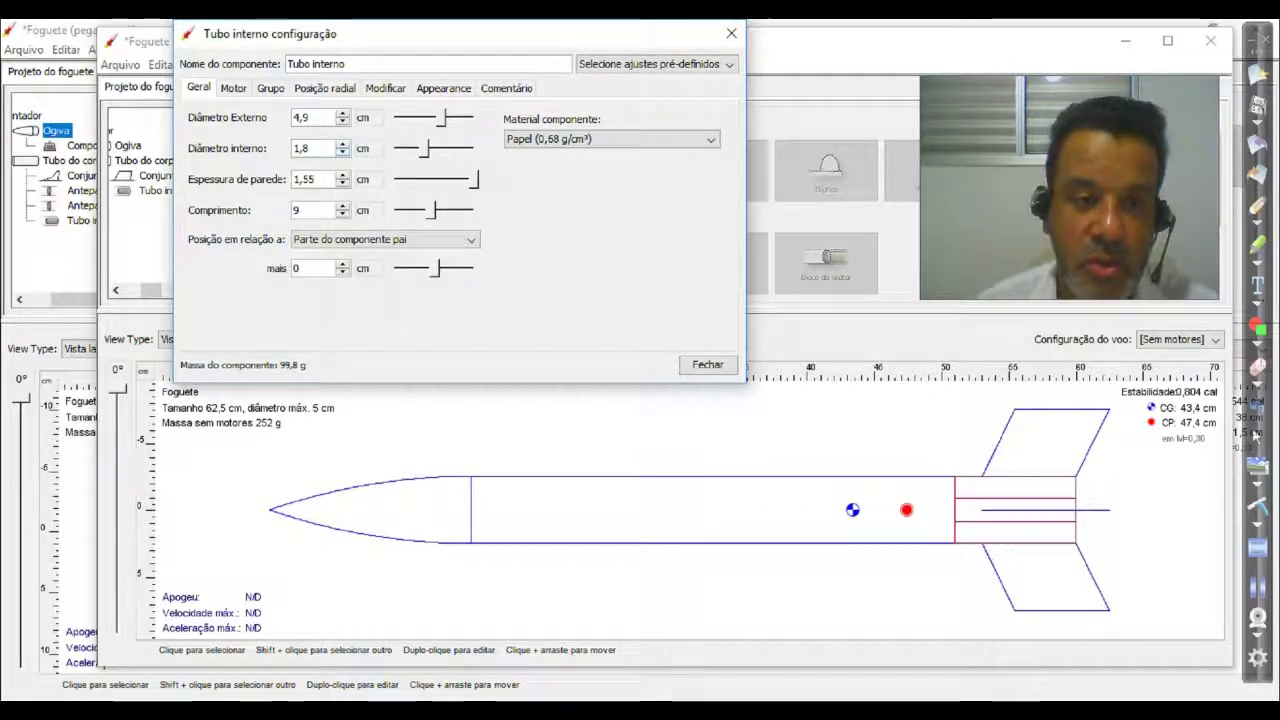
{"action": "double_click", "coordinate": [294, 148]}
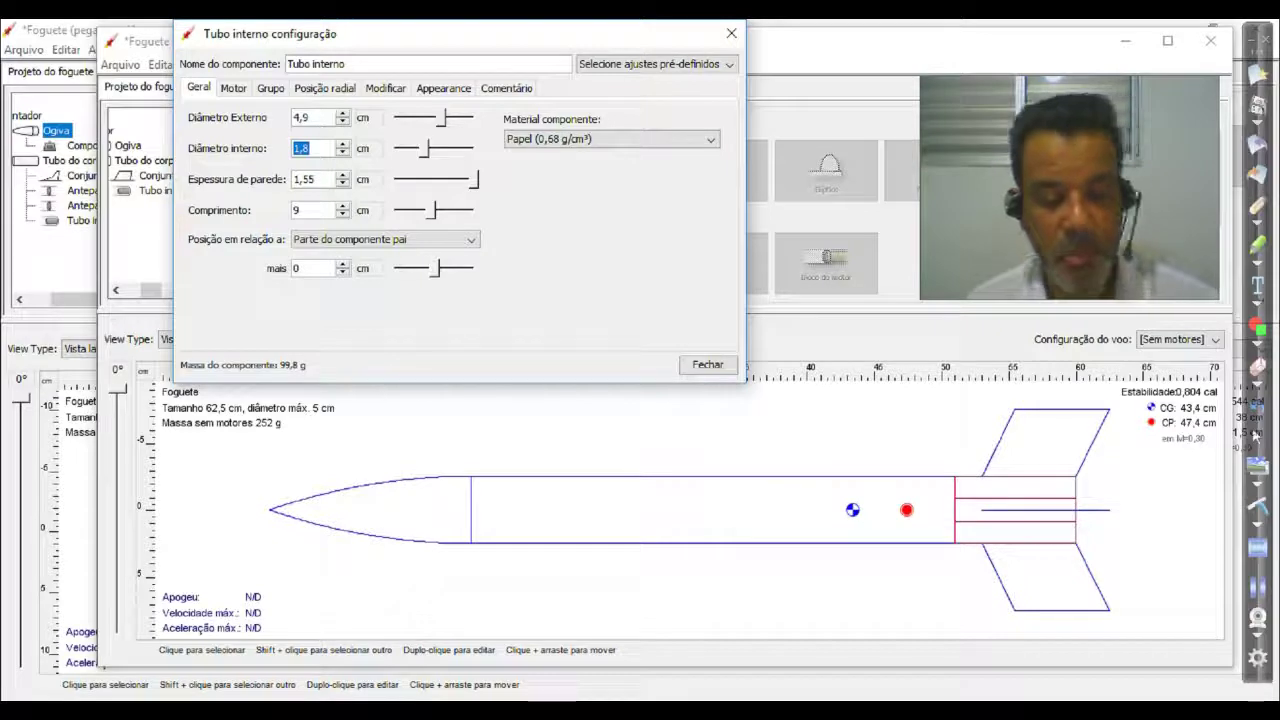
{"action": "key", "text": "Return"}
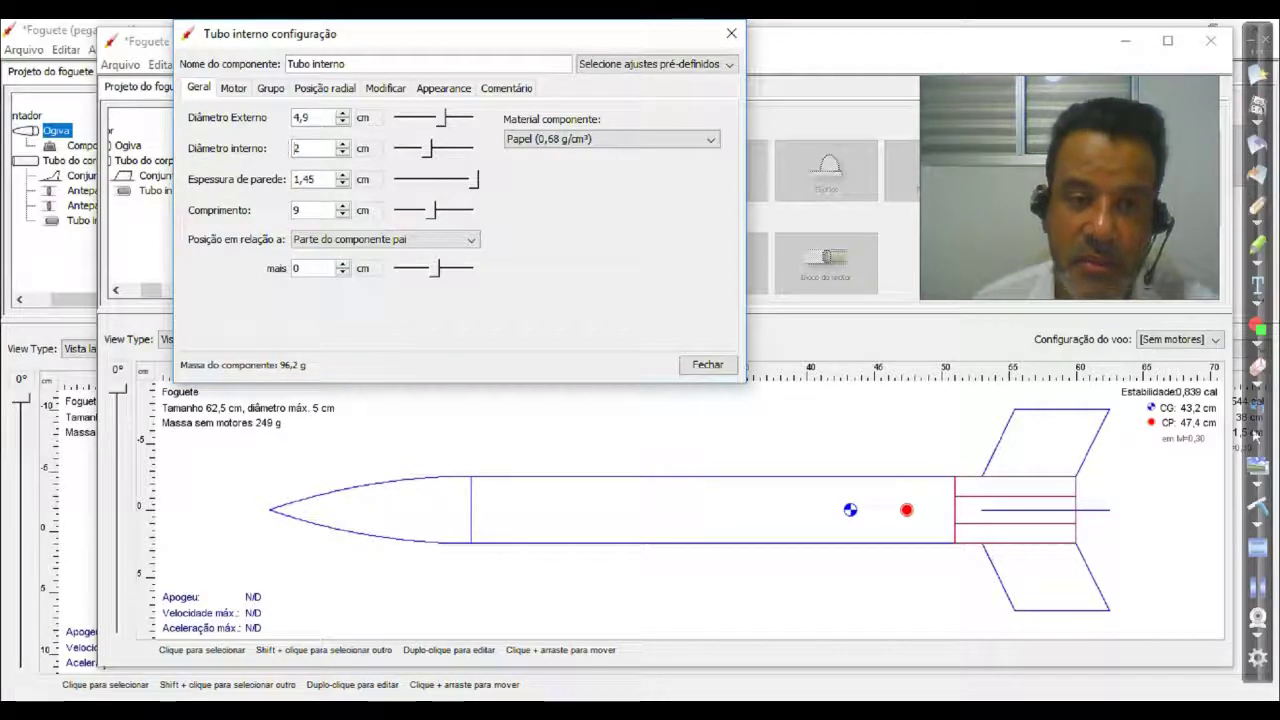
{"action": "left_click", "coordinate": [707, 364]}
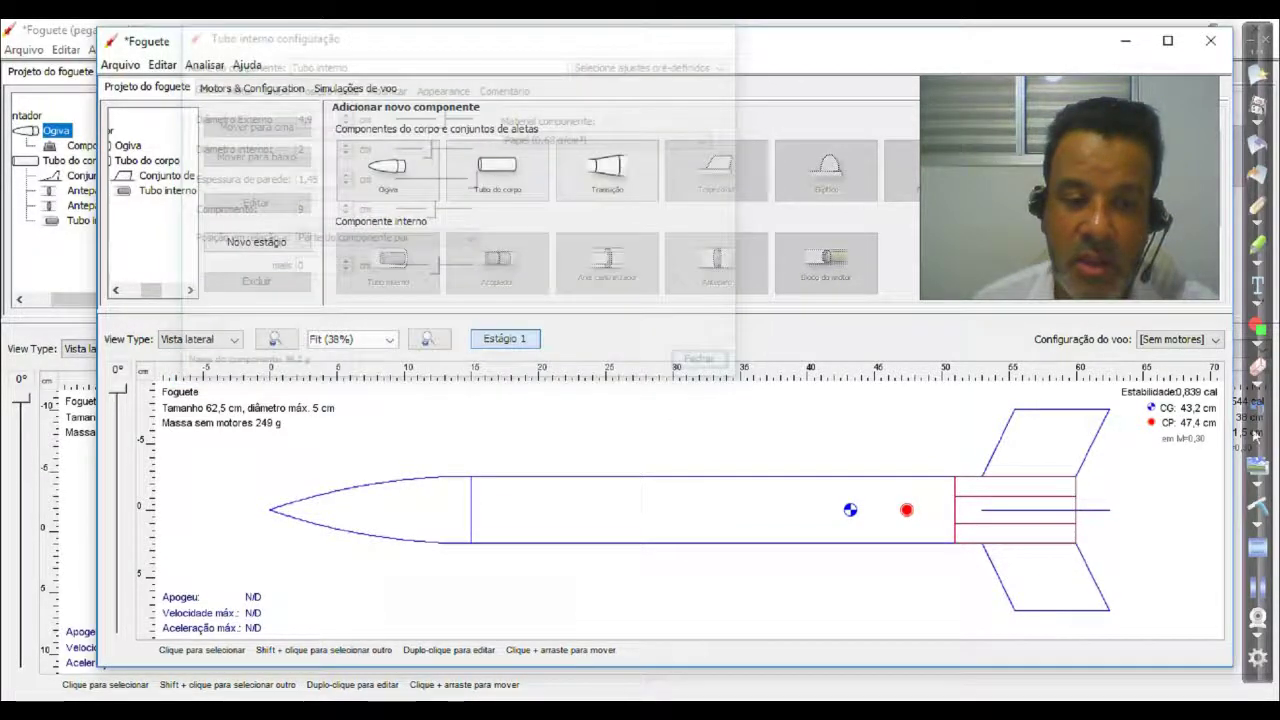
Step: Inspect the rocket's rear end and motor opening in the 3D Acabado view, and return to the Vista lateral view
{"action": "left_click", "coordinate": [199, 339]}
{"action": "left_click", "coordinate": [190, 417]}
{"action": "left_click_drag", "start_coordinate": [700, 490], "coordinate": [685, 462]}
{"action": "left_click_drag", "start_coordinate": [620, 505], "coordinate": [650, 505]}
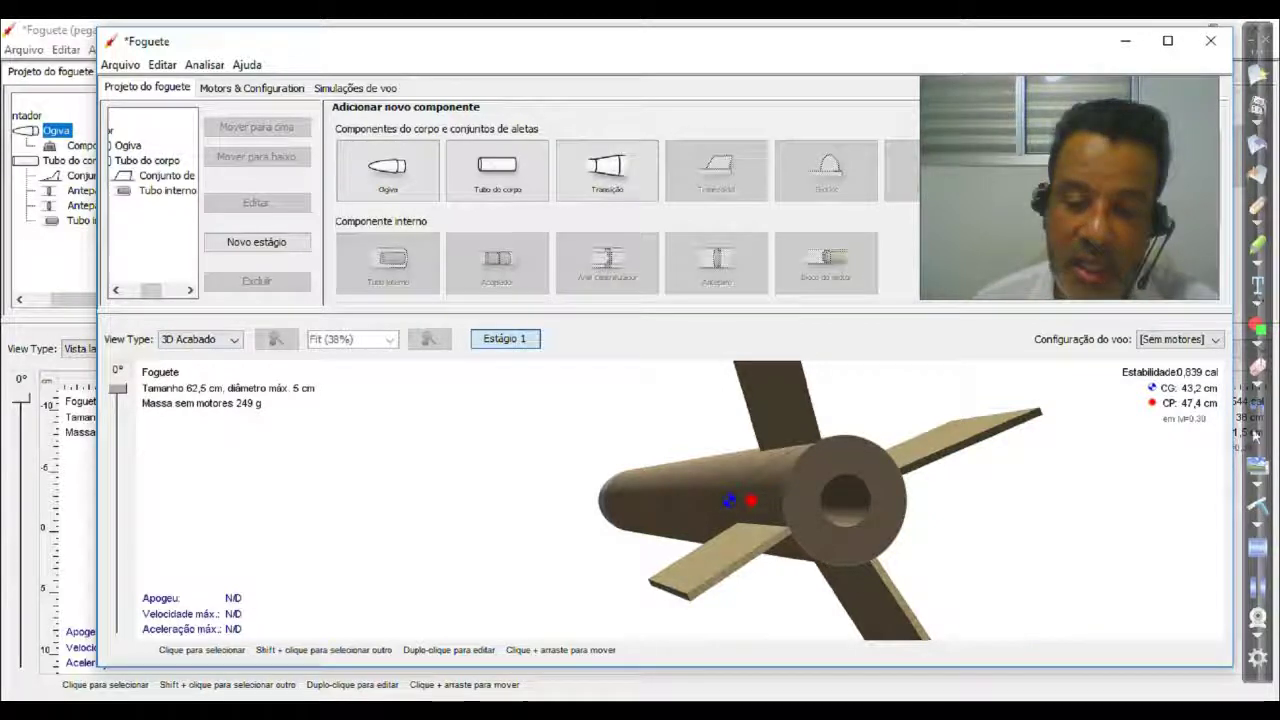
{"action": "left_click_drag", "start_coordinate": [740, 500], "coordinate": [850, 500]}
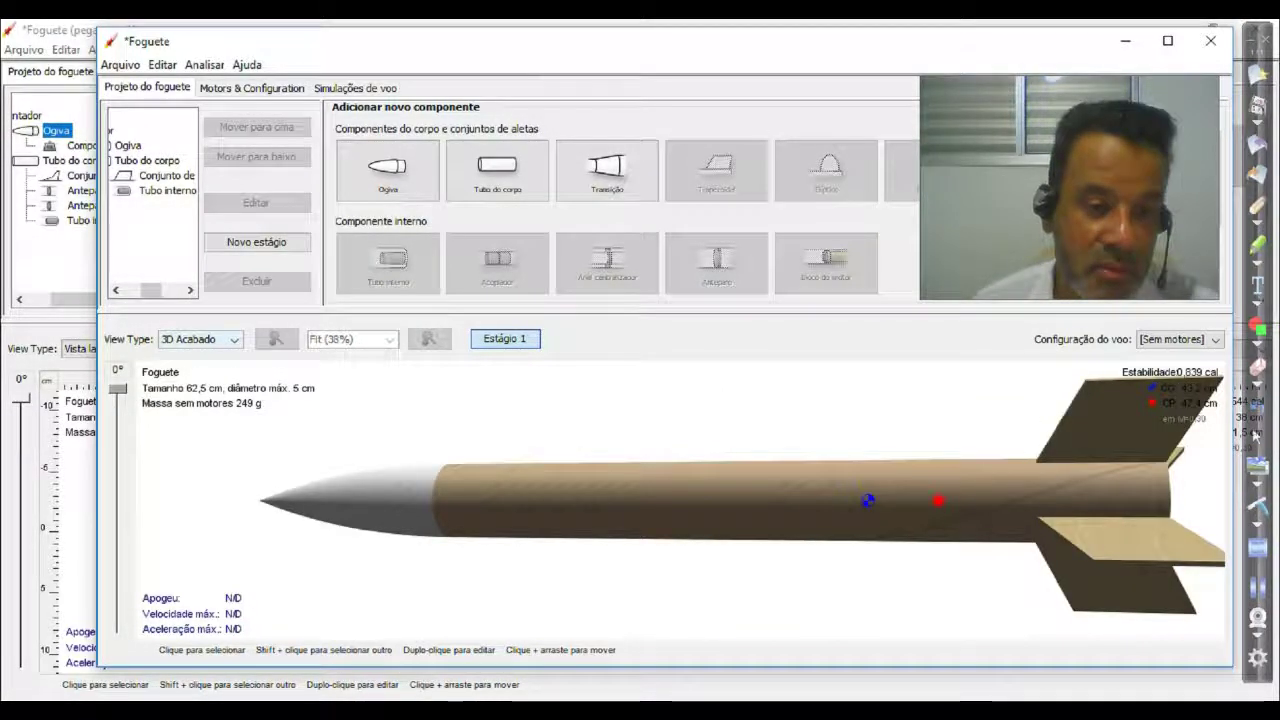
{"action": "left_click", "coordinate": [200, 339]}
{"action": "left_click", "coordinate": [187, 357]}
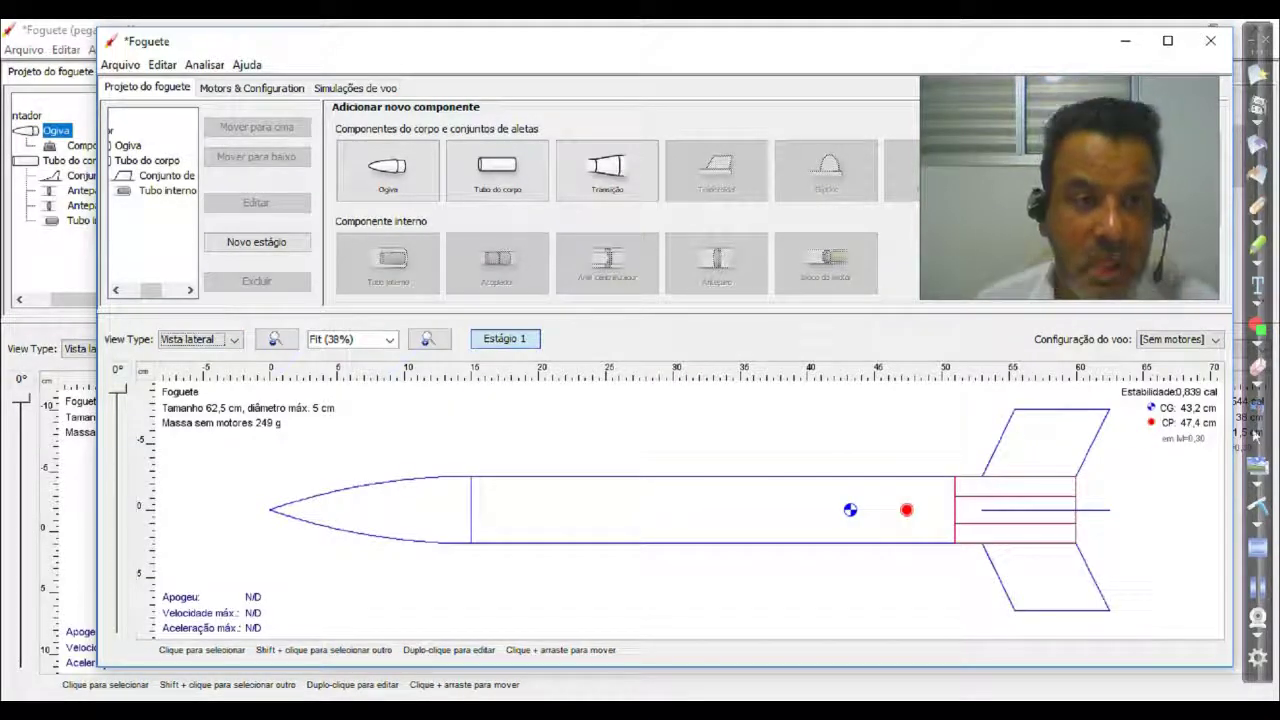
Step: Add a bulkhead (Anteparo) inside the body tube
{"action": "left_click", "coordinate": [167, 176]}
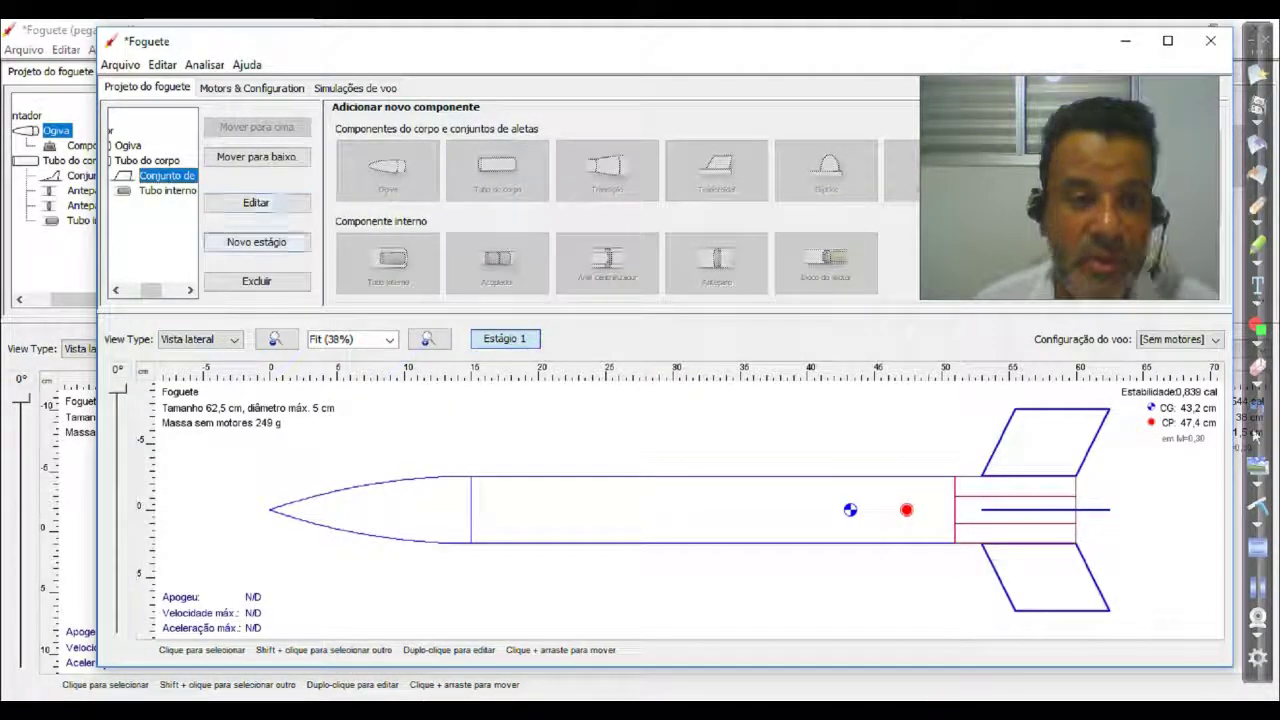
{"action": "left_click_drag", "start_coordinate": [340, 41], "coordinate": [296, 44]}
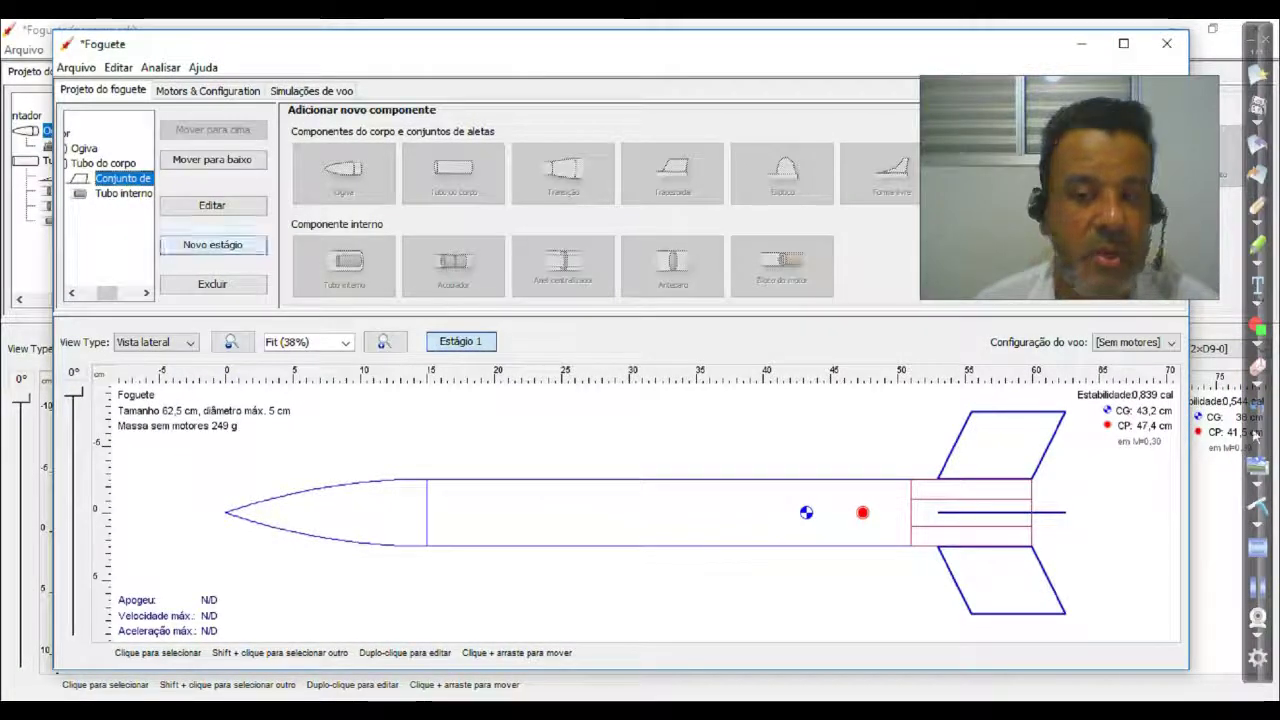
{"action": "left_click", "coordinate": [110, 163]}
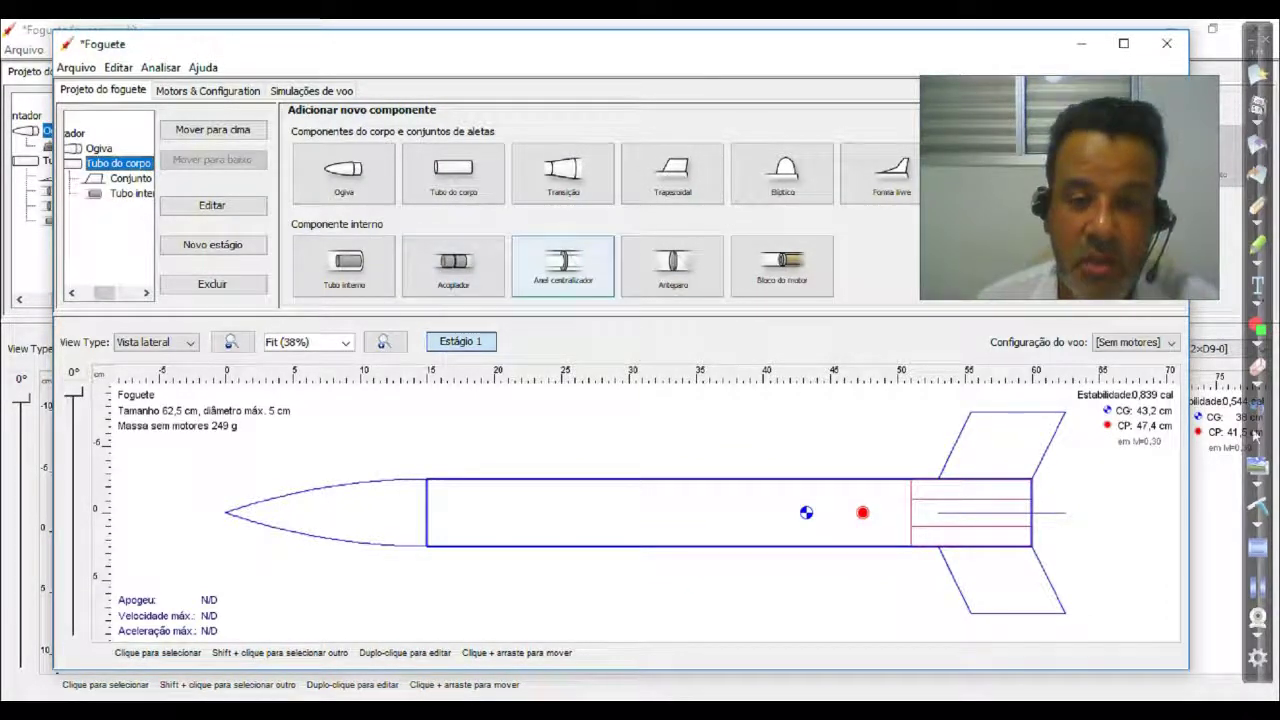
{"action": "left_click", "coordinate": [672, 265]}
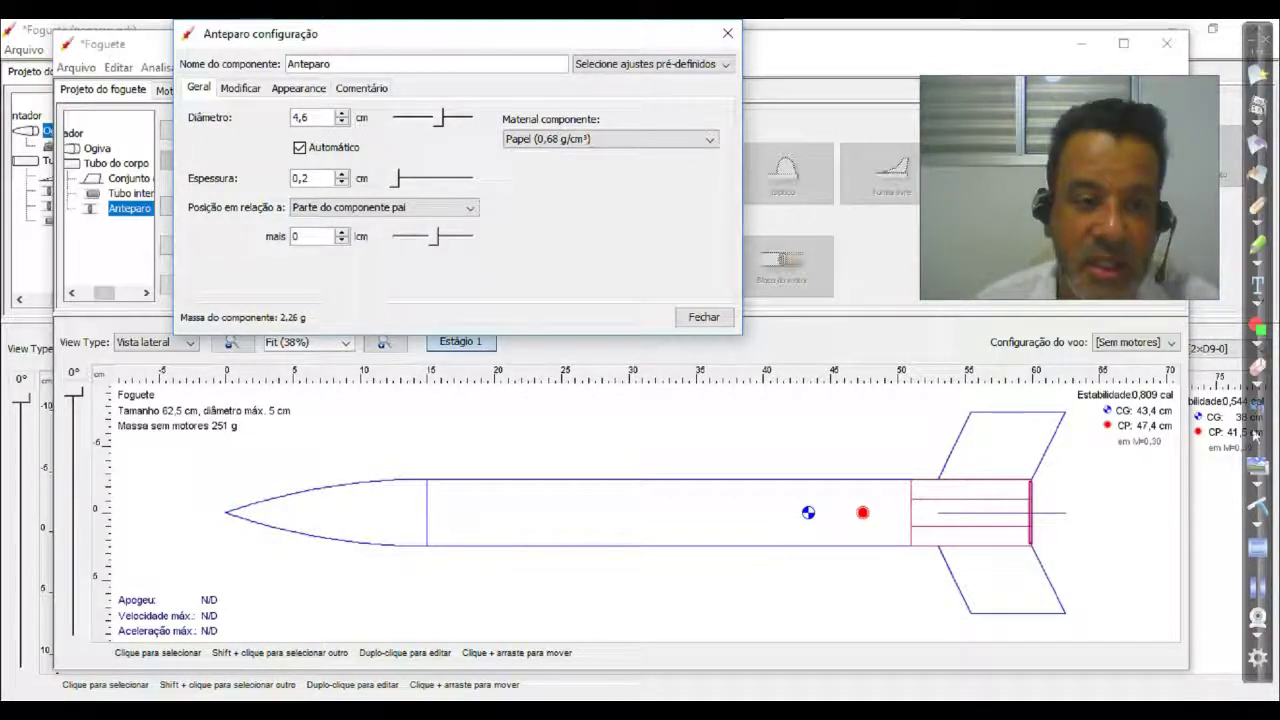
Step: Move the bulkhead forward along the body tube to an offset of -9.4 cm
{"action": "left_click", "coordinate": [434, 237]}
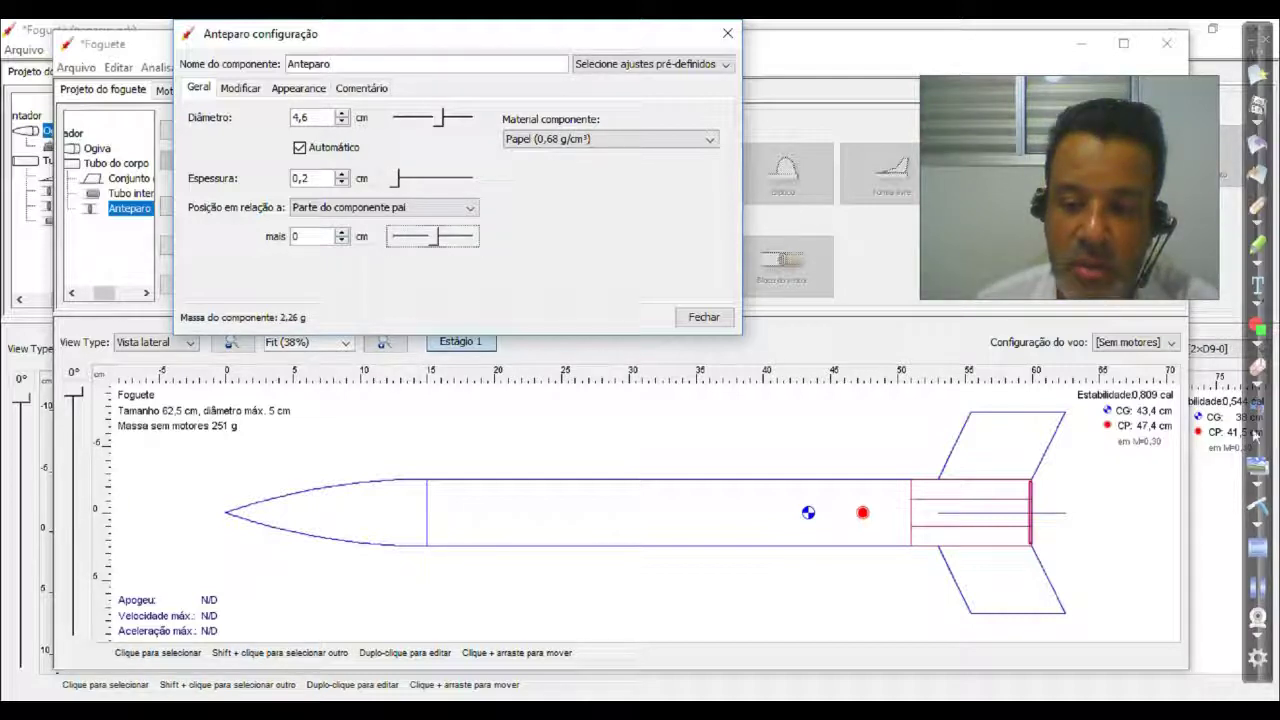
{"action": "key", "text": "Left"}
{"action": "key", "text": "Left"}
{"action": "key", "text": "Left"}
{"action": "key", "text": "Left"}
{"action": "key", "text": "Left"}
{"action": "key", "text": "Left"}
{"action": "key", "text": "Left"}
{"action": "key", "text": "Left"}
{"action": "key", "text": "Left"}
{"action": "key", "text": "Left"}
{"action": "key", "text": "Left"}
{"action": "key", "text": "Left"}
{"action": "key", "text": "Left"}
{"action": "key", "text": "Left"}
{"action": "key", "text": "Left"}
{"action": "key", "text": "Left"}
{"action": "key", "text": "Left"}
{"action": "key", "text": "Left"}
{"action": "key", "text": "Left"}
{"action": "key", "text": "Left"}
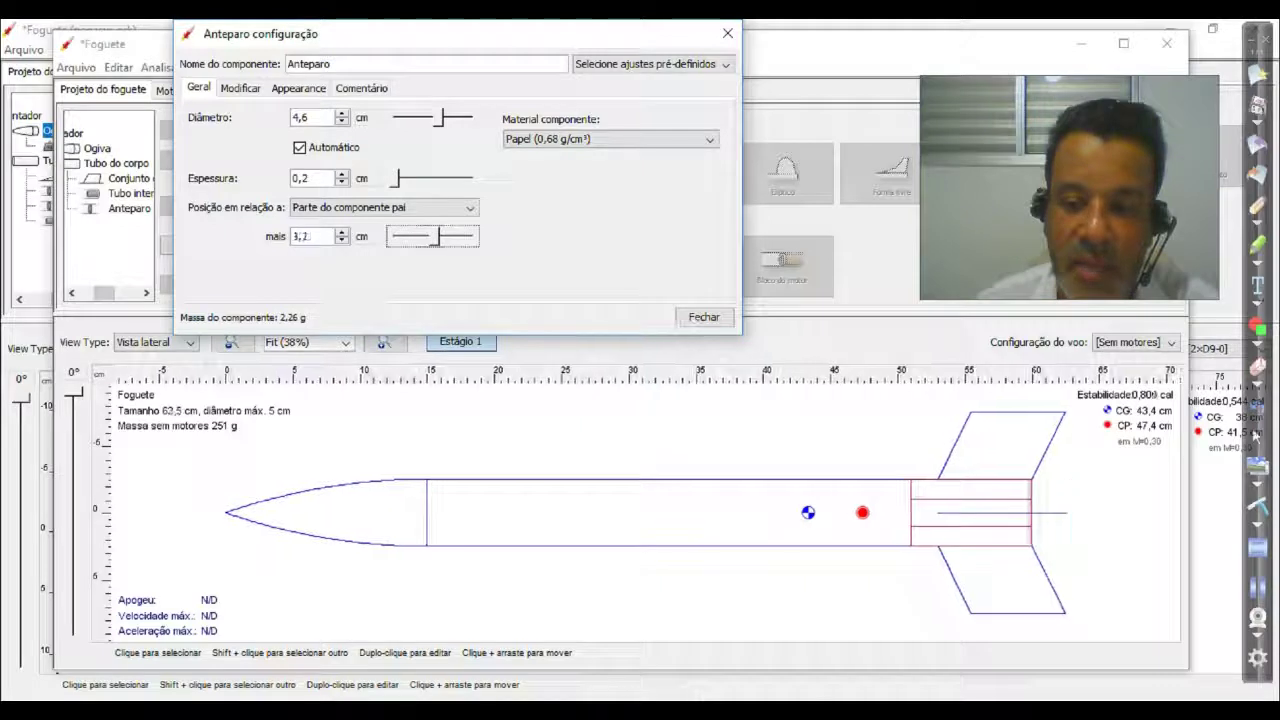
{"action": "key", "text": "Left"}
{"action": "key", "text": "Left"}
{"action": "key", "text": "Left"}
{"action": "key", "text": "Left"}
{"action": "key", "text": "Left"}
{"action": "key", "text": "Left"}
{"action": "key", "text": "Left"}
{"action": "key", "text": "Left"}
{"action": "key", "text": "Left"}
{"action": "key", "text": "Left"}
{"action": "key", "text": "Left"}
{"action": "key", "text": "Left"}
{"action": "key", "text": "Left"}
{"action": "key", "text": "Left"}
{"action": "key", "text": "Left"}
{"action": "key", "text": "Left"}
{"action": "key", "text": "Left"}
{"action": "key", "text": "Left"}
{"action": "key", "text": "Left"}
{"action": "key", "text": "Left"}
{"action": "key", "text": "Left"}
{"action": "key", "text": "Left"}
{"action": "key", "text": "Left"}
{"action": "key", "text": "Left"}
{"action": "key", "text": "Left"}
{"action": "key", "text": "Left"}
{"action": "key", "text": "Left"}
{"action": "key", "text": "Left"}
{"action": "key", "text": "Left"}
{"action": "key", "text": "Left"}
{"action": "key", "text": "Left"}
{"action": "key", "text": "Left"}
{"action": "key", "text": "Left"}
{"action": "key", "text": "Left"}
{"action": "key", "text": "Left"}
{"action": "key", "text": "Left"}
{"action": "key", "text": "Left"}
{"action": "key", "text": "Left"}
{"action": "key", "text": "Left"}
{"action": "key", "text": "Left"}
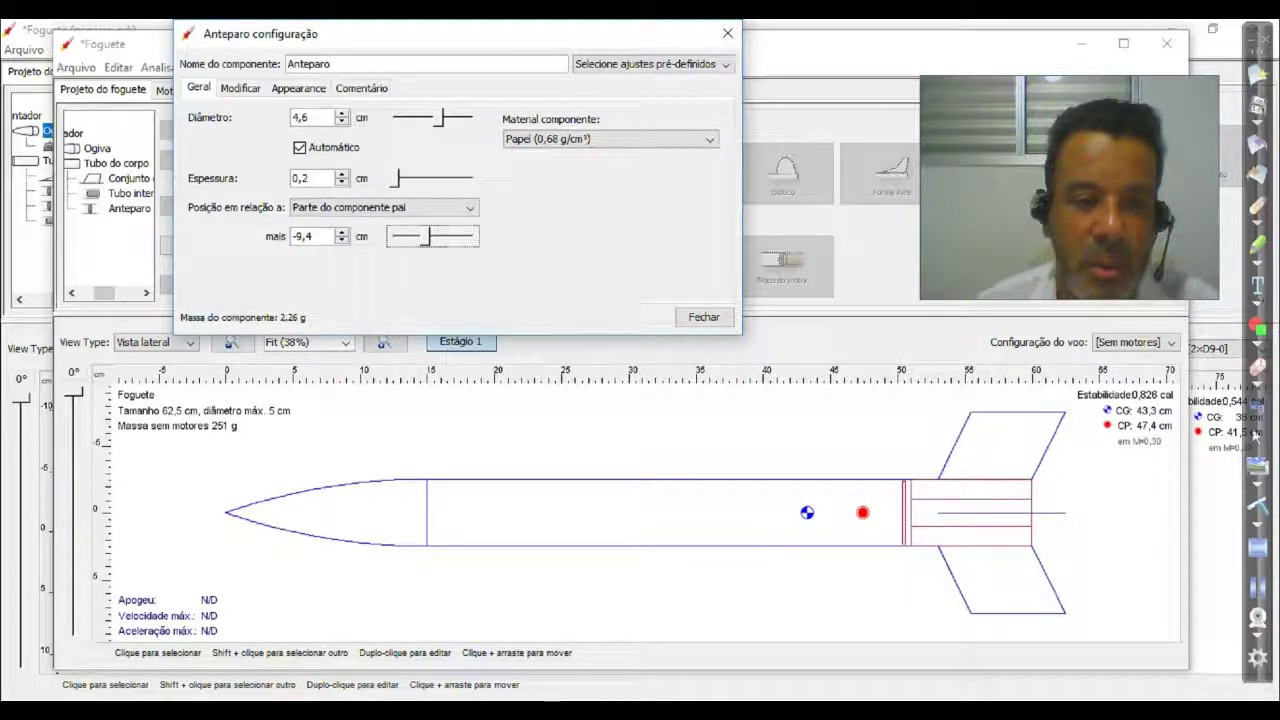
Step: Set the bulkhead's offset to -8.8 cm, at the front end of the inner tube, and close its configuration
{"action": "key", "text": "Right"}
{"action": "key", "text": "Right"}
{"action": "key", "text": "Right"}
{"action": "key", "text": "Right"}
{"action": "key", "text": "Right"}
{"action": "key", "text": "Right"}
{"action": "key", "text": "Right"}
{"action": "key", "text": "Right"}
{"action": "key", "text": "Right"}
{"action": "key", "text": "Right"}
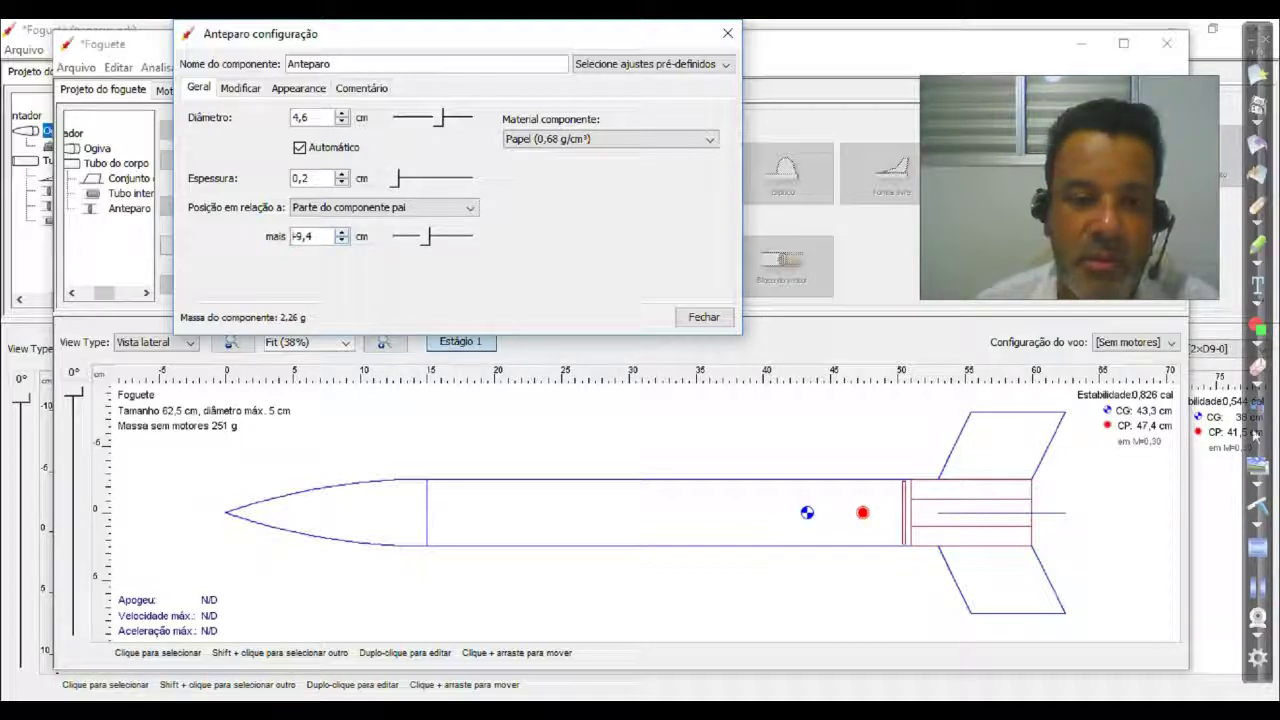
{"action": "key", "text": "Right"}
{"action": "key", "text": "Right"}
{"action": "key", "text": "Right"}
{"action": "key", "text": "Right"}
{"action": "key", "text": "Right"}
{"action": "key", "text": "Right"}
{"action": "key", "text": "Right"}
{"action": "key", "text": "Right"}
{"action": "key", "text": "Right"}
{"action": "key", "text": "Right"}
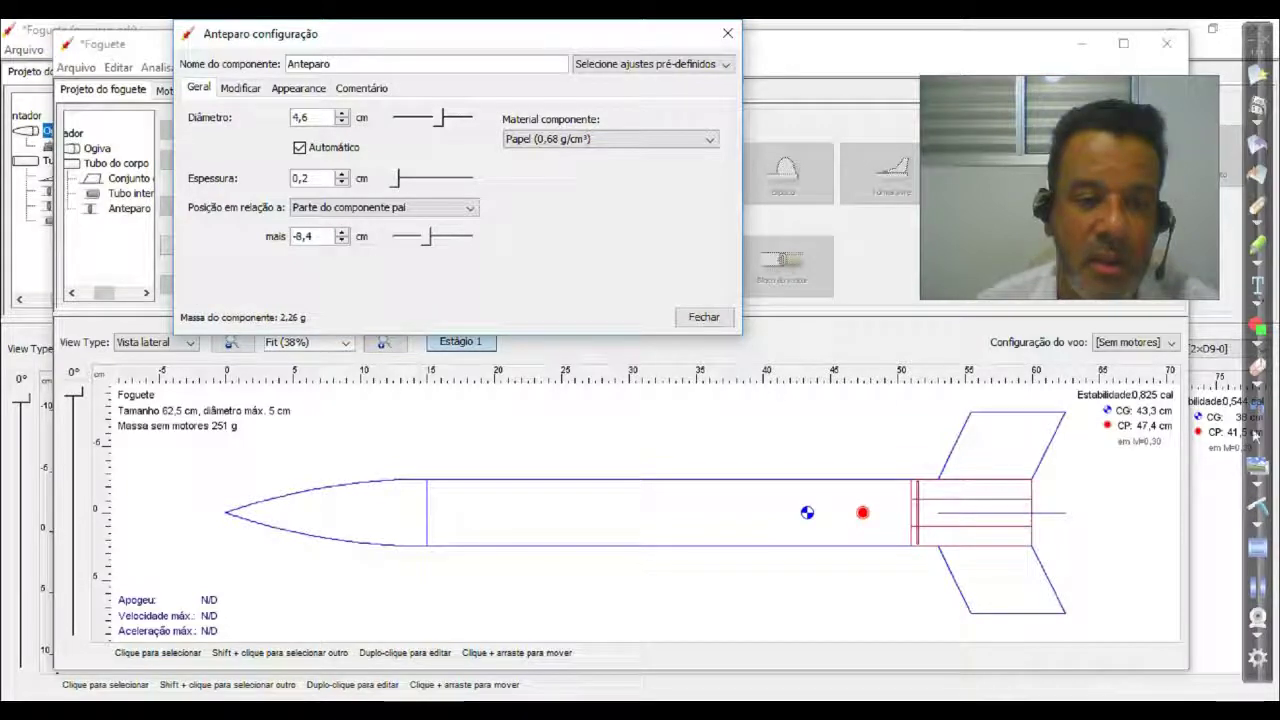
{"action": "key", "text": "BackSpace"}
{"action": "key", "text": "BackSpace"}
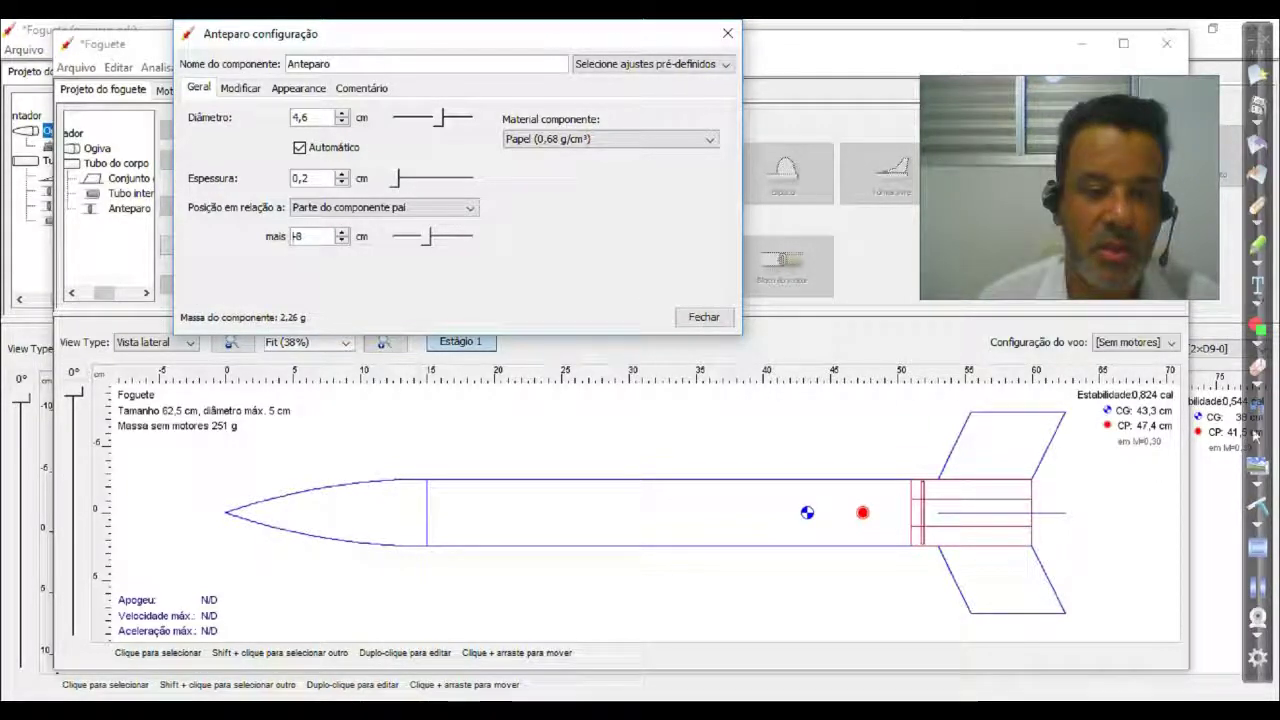
{"action": "type", "text": ","}
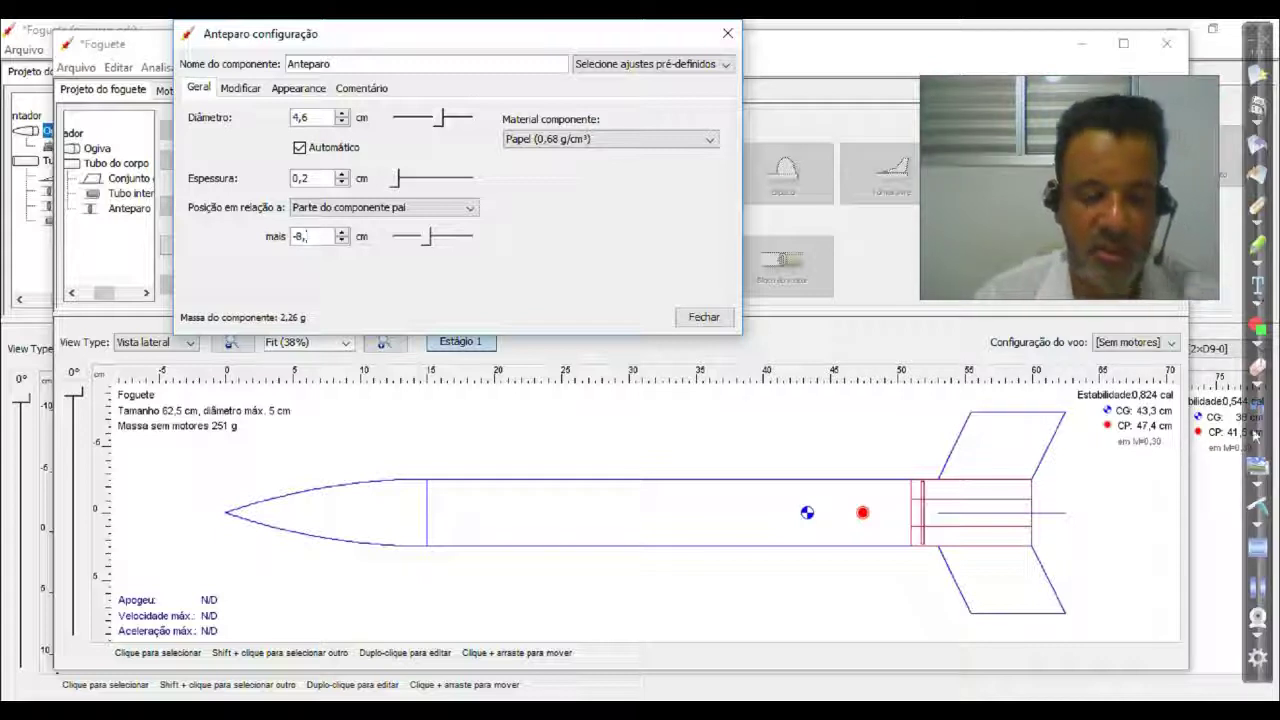
{"action": "type", "text": "8"}
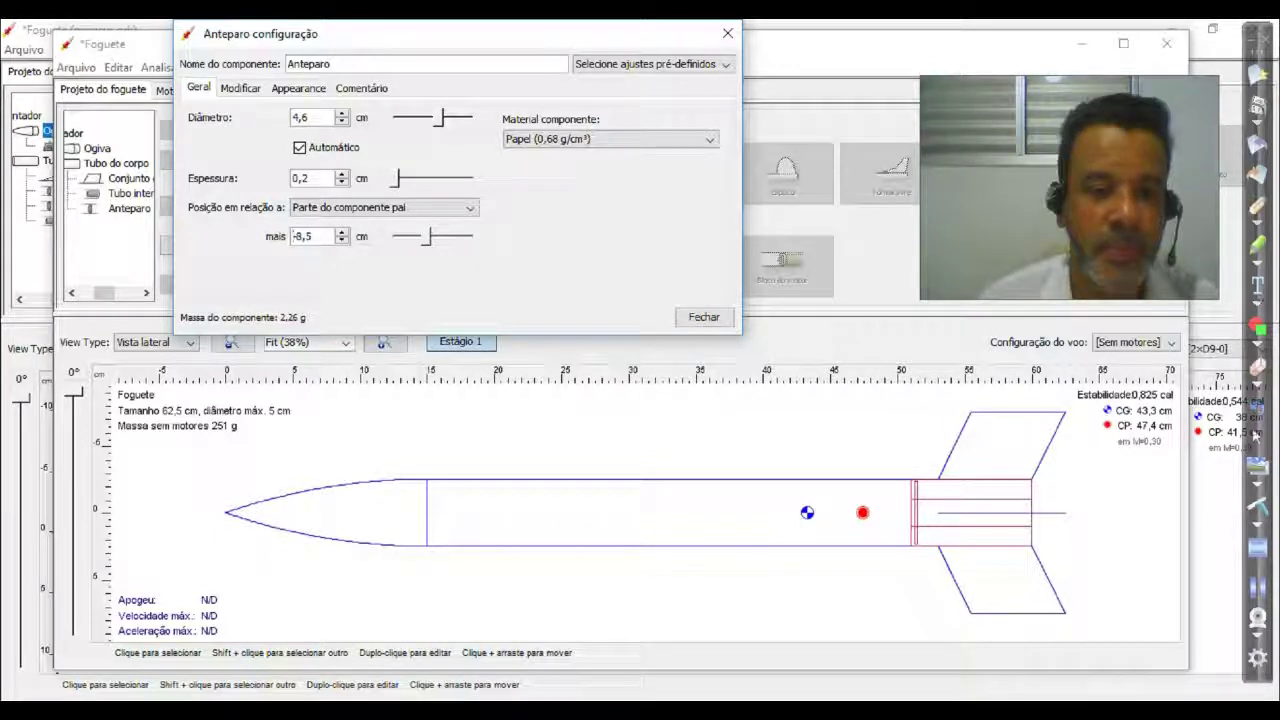
{"action": "type", "text": "6"}
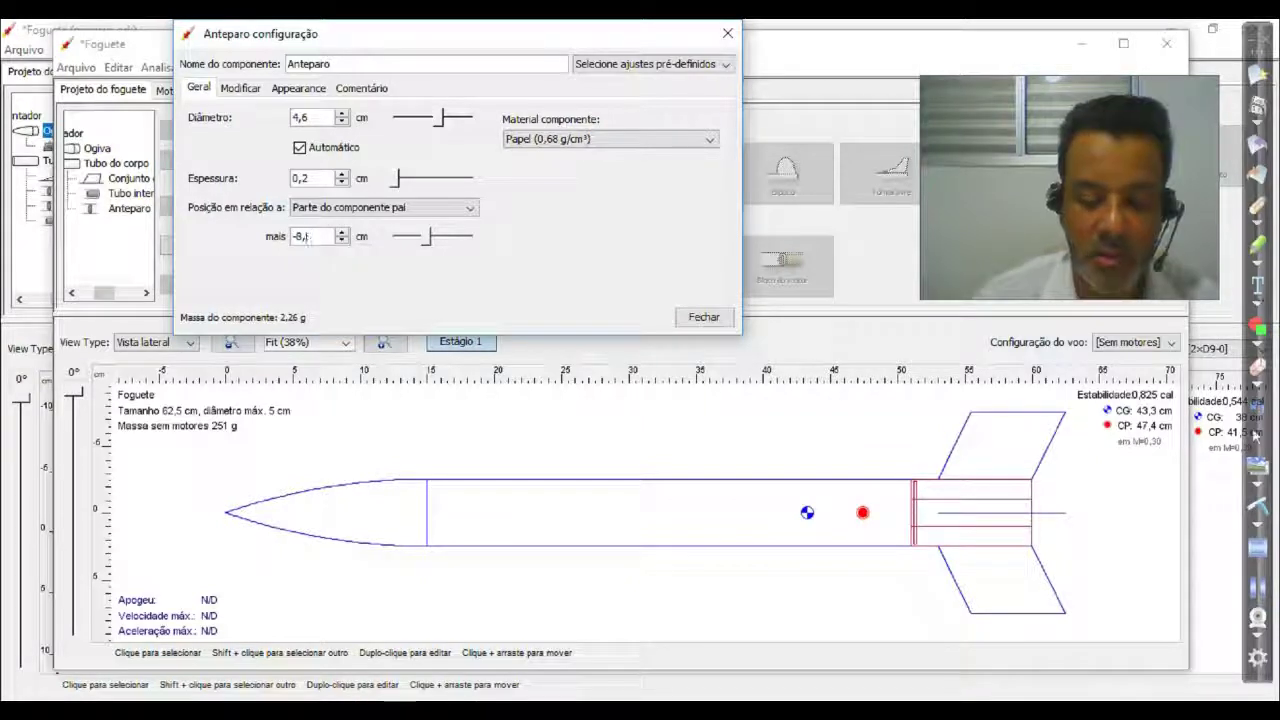
{"action": "type", "text": "8"}
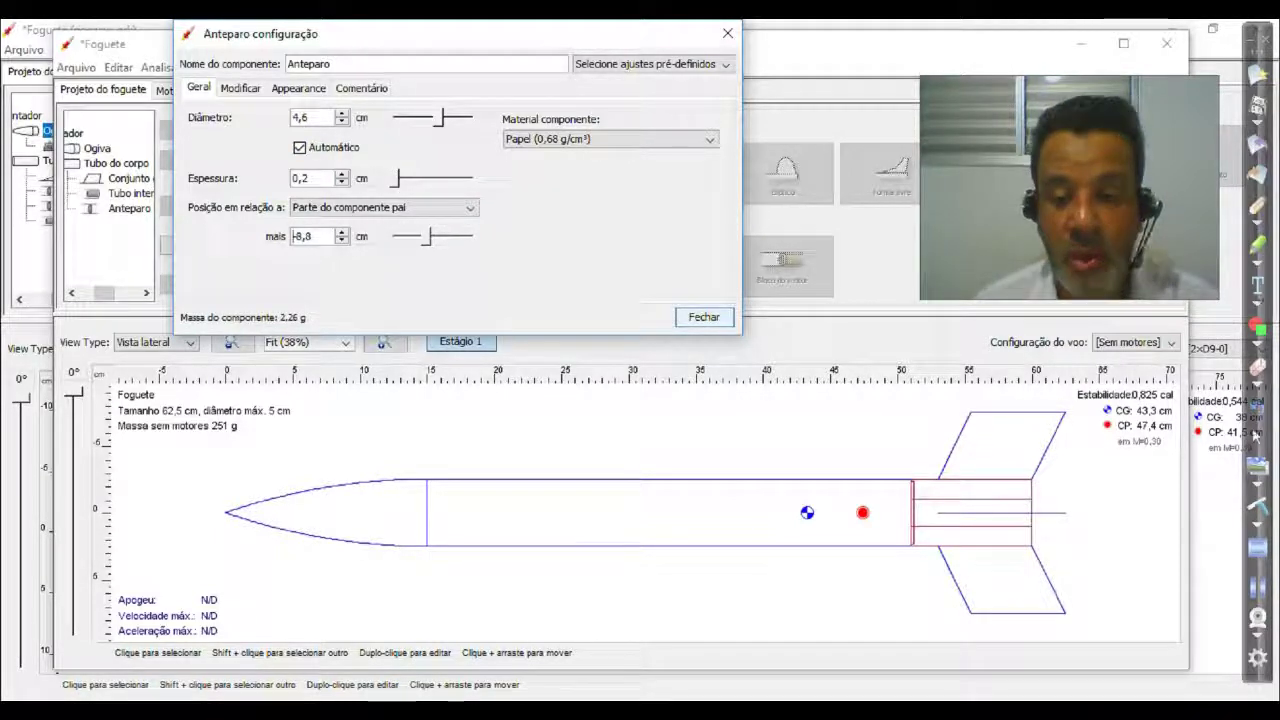
{"action": "key", "text": "Return"}
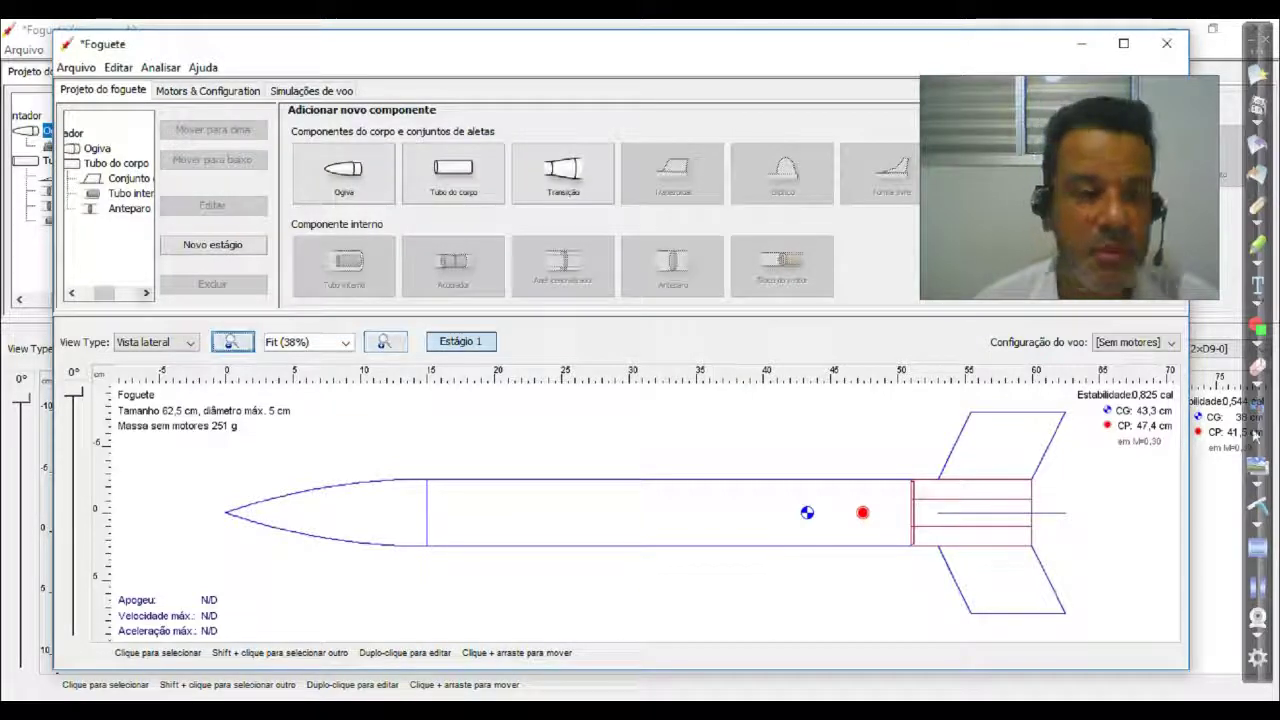
Step: Inspect the bulkhead and inner tube by rotating the rocket in the 3D Acabado and 3D Inacabado views
{"action": "left_click", "coordinate": [155, 342]}
{"action": "left_click", "coordinate": [150, 405]}
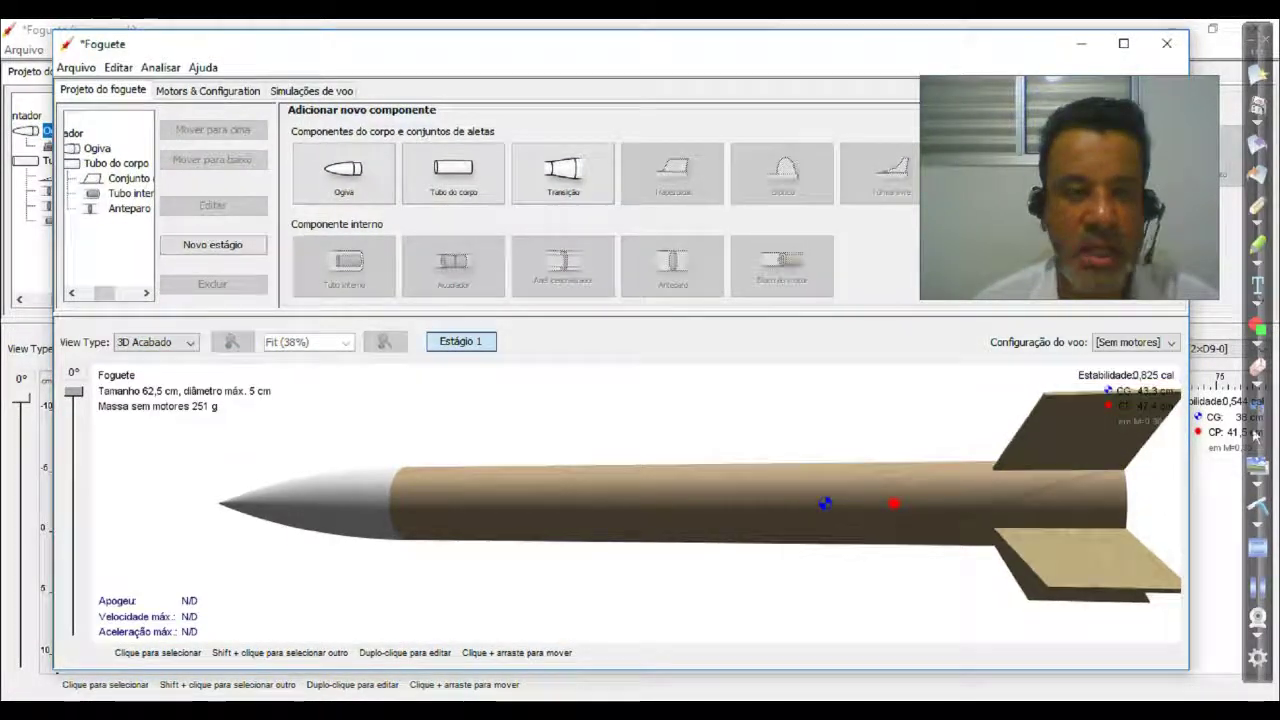
{"action": "mouse_move", "coordinate": [800, 505]}
{"action": "left_mouse_down"}
{"action": "mouse_move", "coordinate": [608, 505]}
{"action": "mouse_move", "coordinate": [775, 505]}
{"action": "left_mouse_up"}
{"action": "left_click", "coordinate": [189, 343]}
{"action": "left_click", "coordinate": [152, 405]}
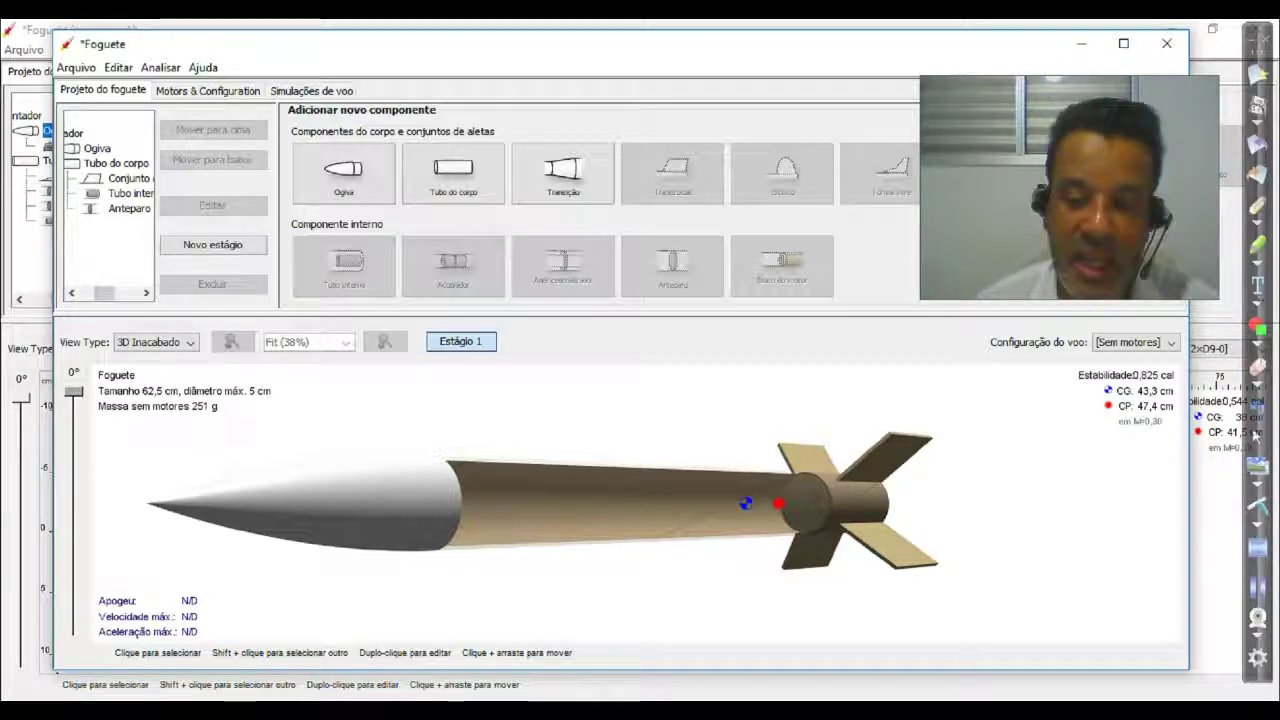
{"action": "left_click_drag", "start_coordinate": [740, 500], "coordinate": [518, 502]}
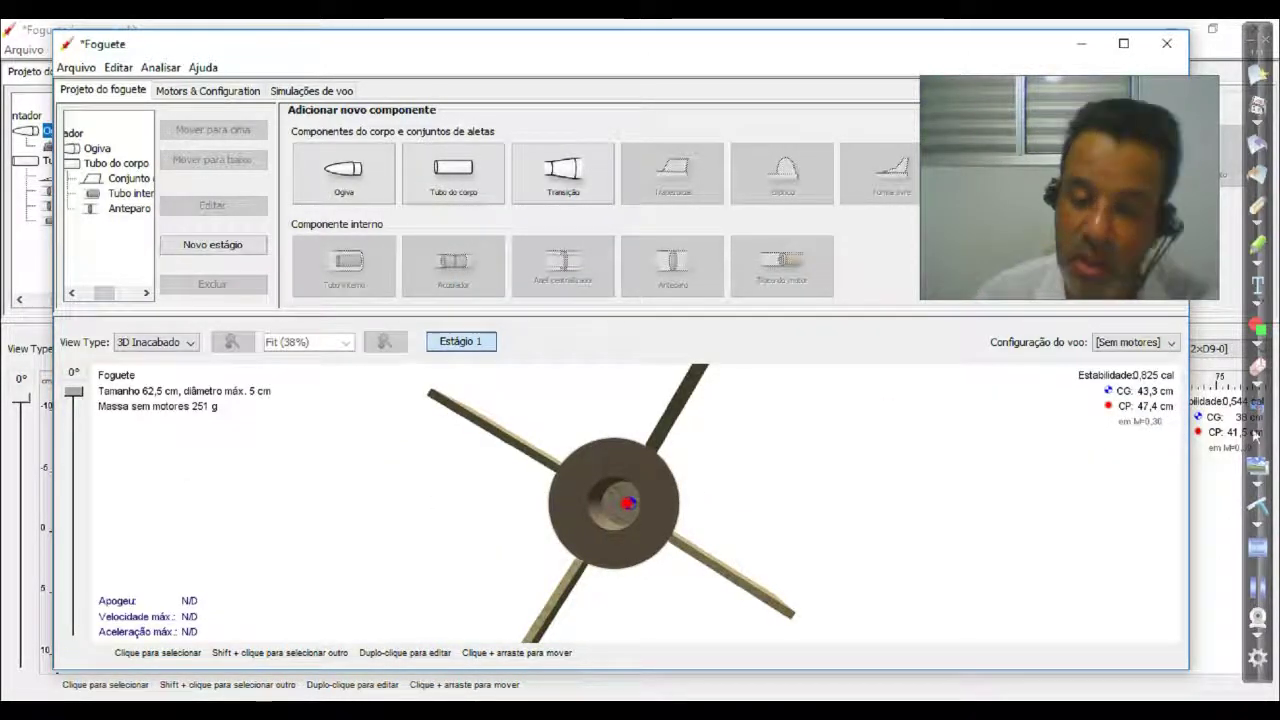
{"action": "left_click_drag", "start_coordinate": [600, 503], "coordinate": [740, 503]}
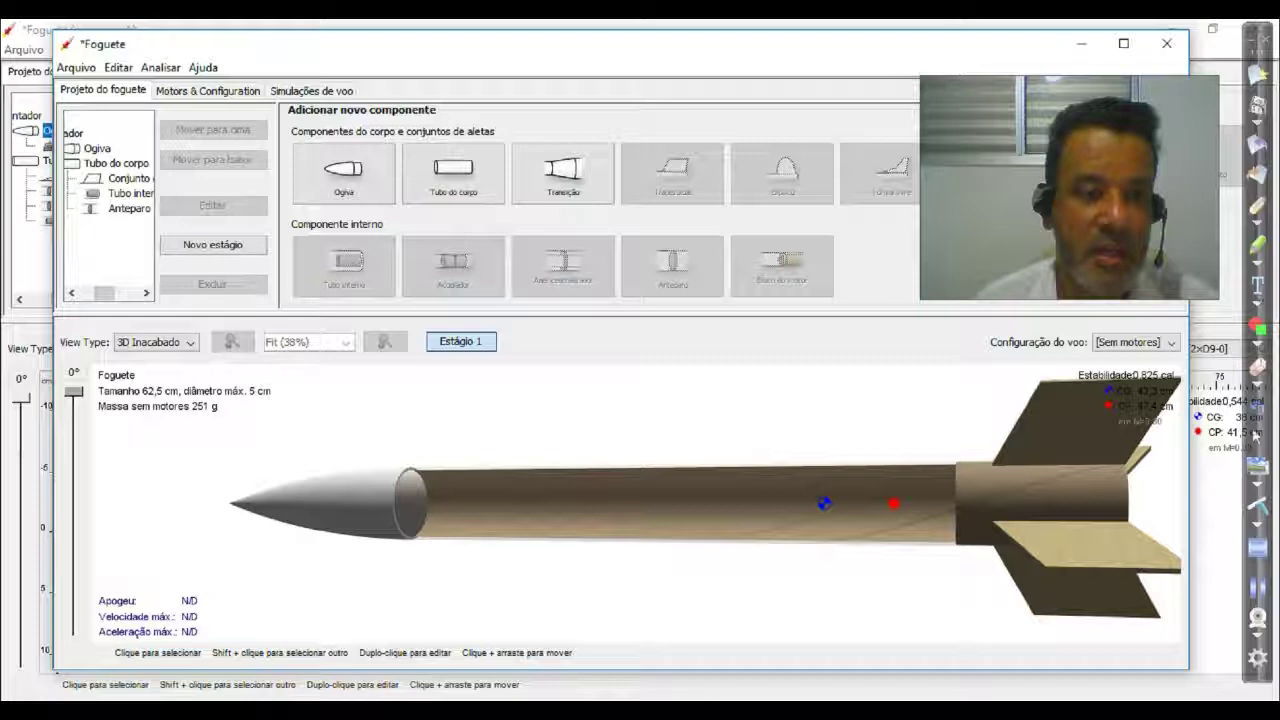
Step: Enlarge the rocket design window to fill the screen and return the model to the Vista lateral view
{"action": "left_click_drag", "start_coordinate": [54, 400], "coordinate": [5, 400]}
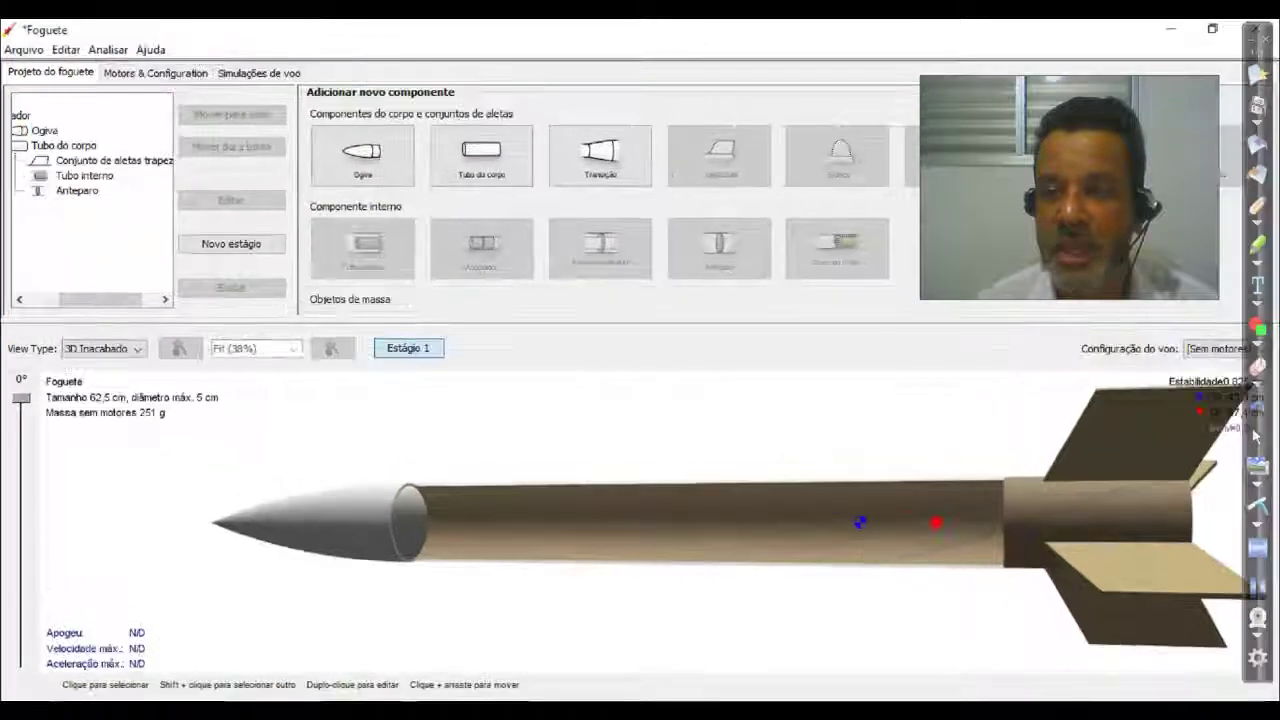
{"action": "left_click_drag", "start_coordinate": [640, 460], "coordinate": [640, 595]}
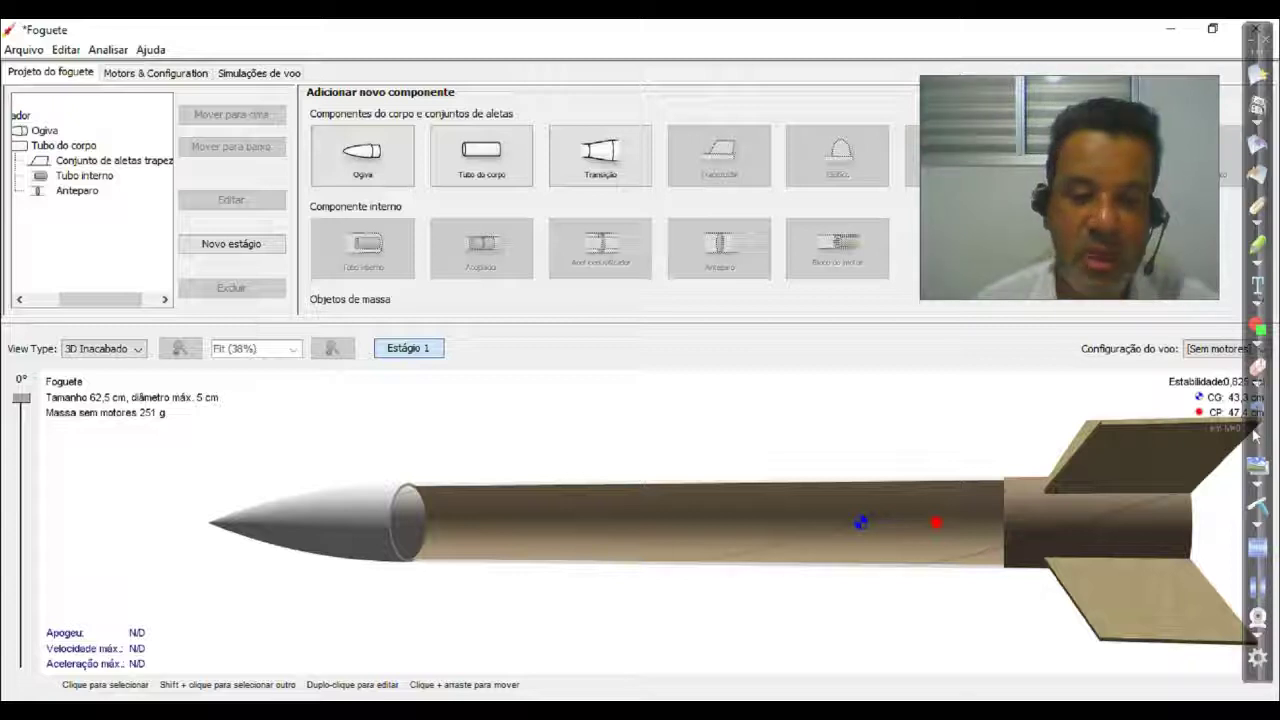
{"action": "left_click", "coordinate": [104, 348]}
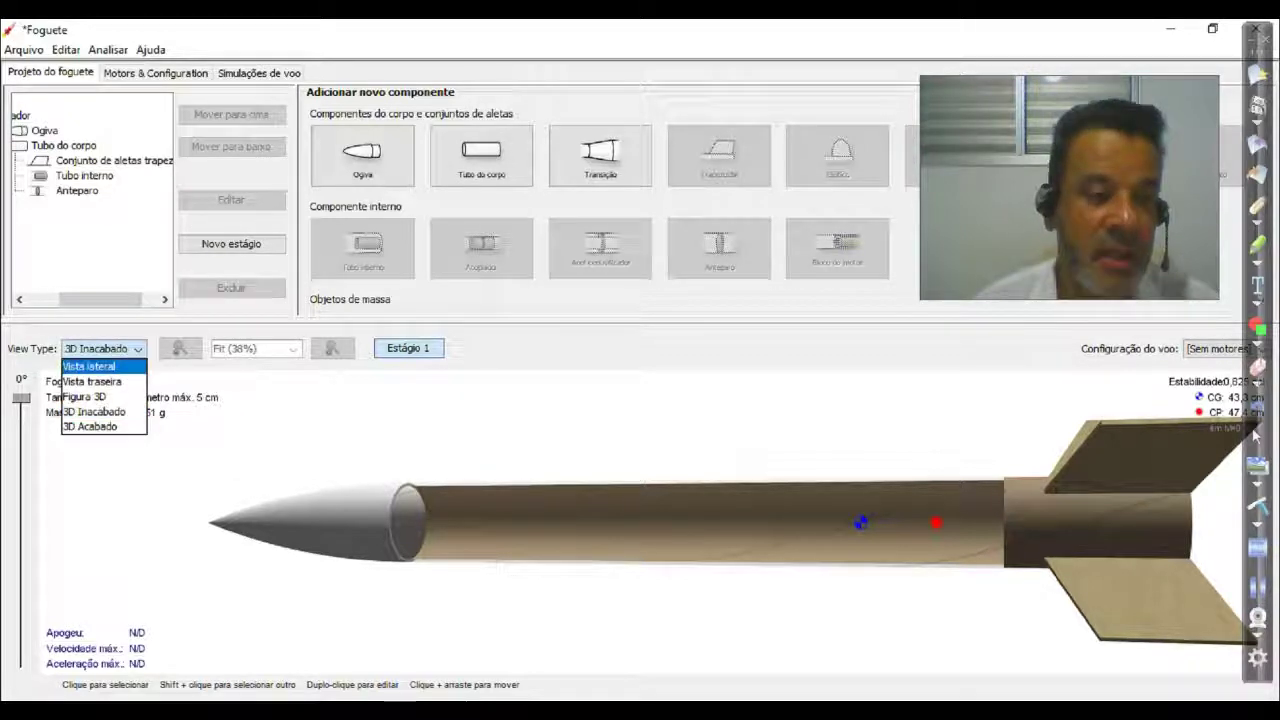
{"action": "left_click", "coordinate": [90, 366]}
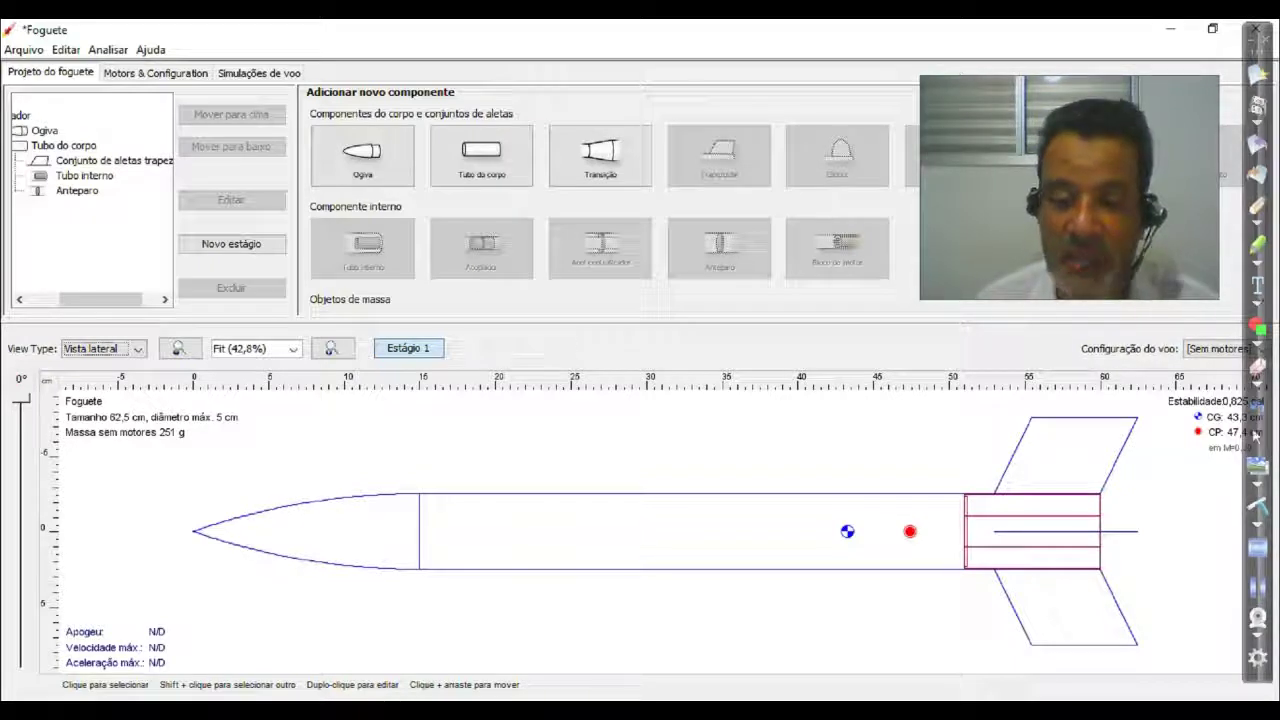
Step: Check the body tube's component material in its configuration and close it without changes
{"action": "double_click", "coordinate": [64, 146]}
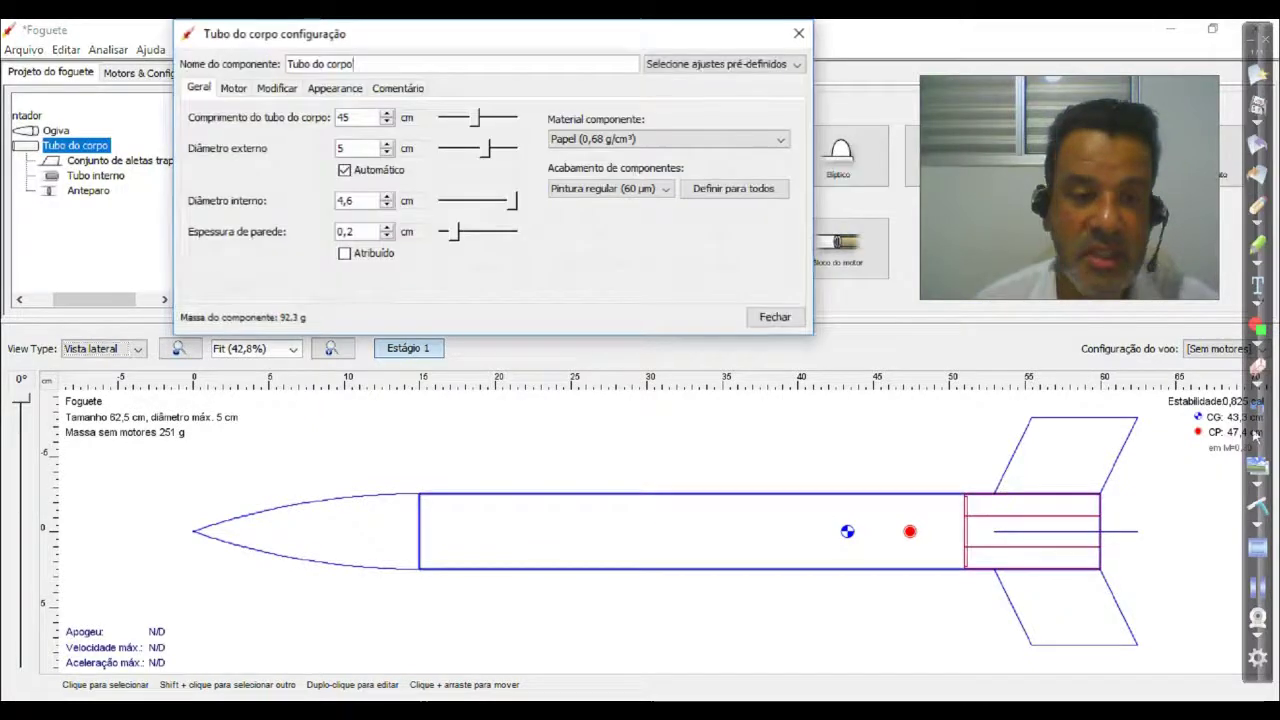
{"action": "left_click", "coordinate": [740, 139]}
{"action": "left_click", "coordinate": [740, 139]}
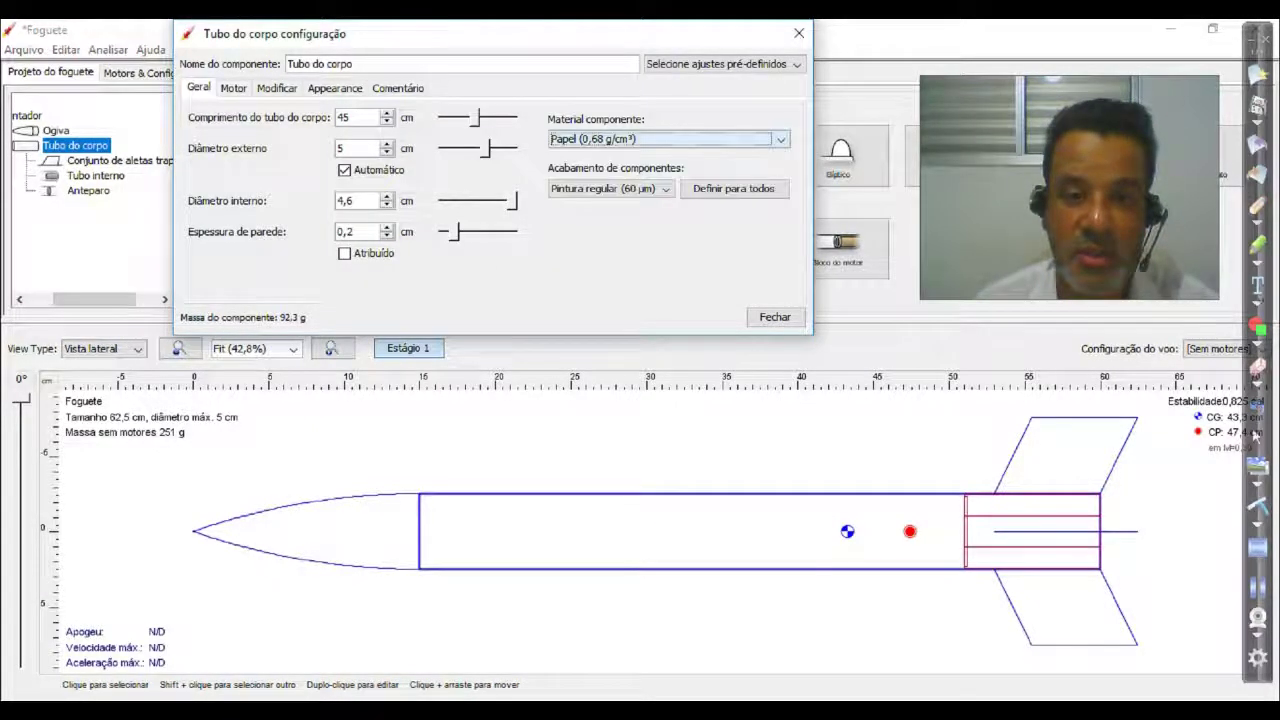
{"action": "left_click", "coordinate": [775, 317]}
Step: Check the trapezoidal fin set's component material options in its configuration and close it without changes
{"action": "double_click", "coordinate": [102, 161]}
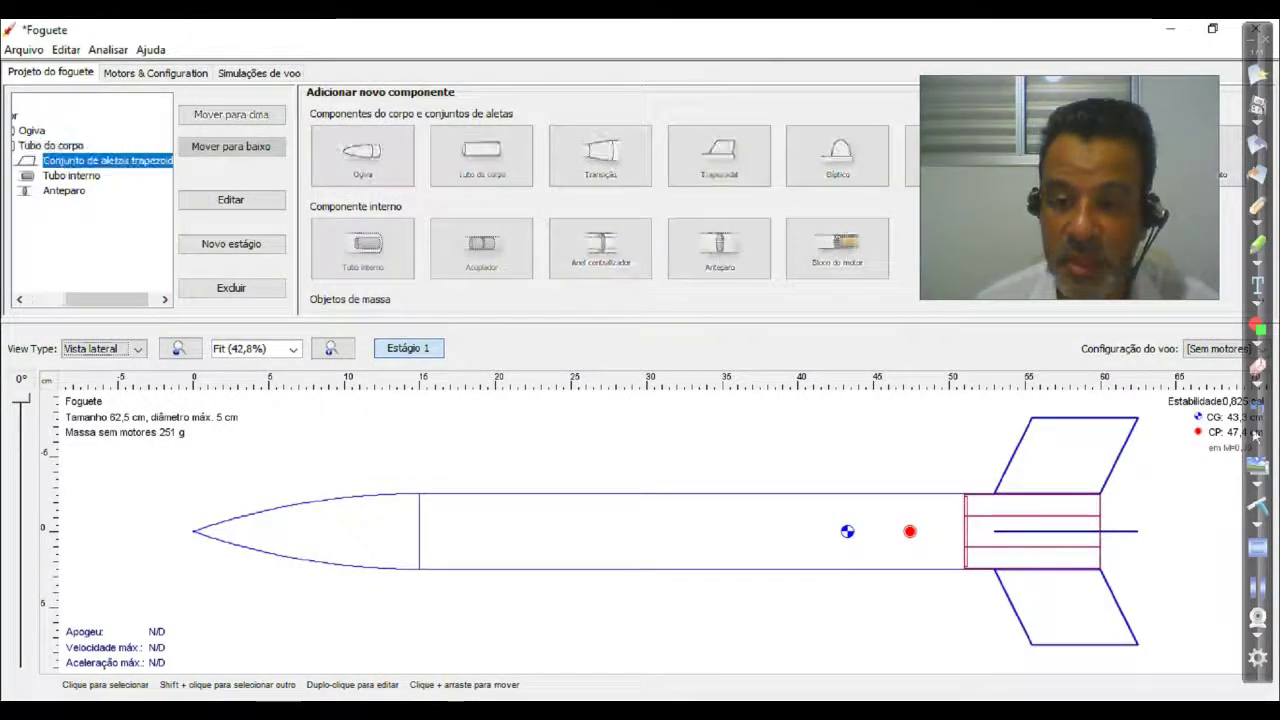
{"action": "left_click", "coordinate": [770, 209]}
{"action": "left_click", "coordinate": [770, 209]}
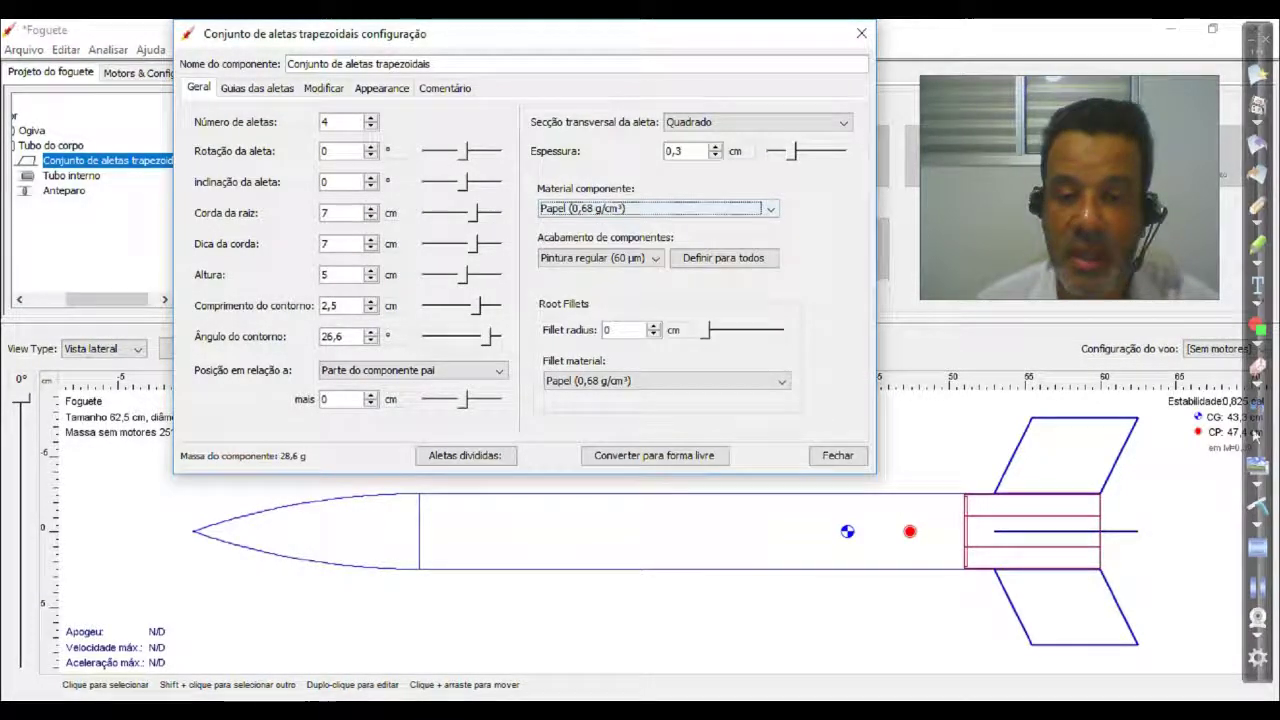
{"action": "left_click", "coordinate": [770, 209]}
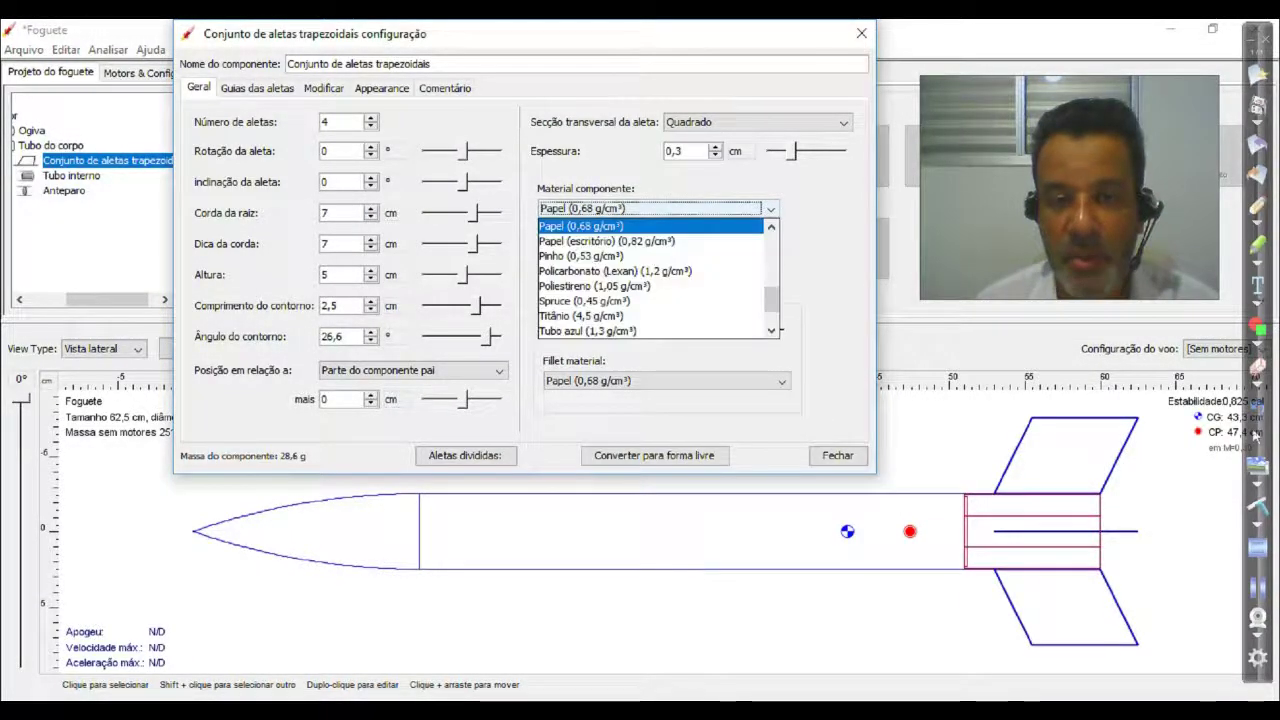
{"action": "left_click", "coordinate": [770, 209]}
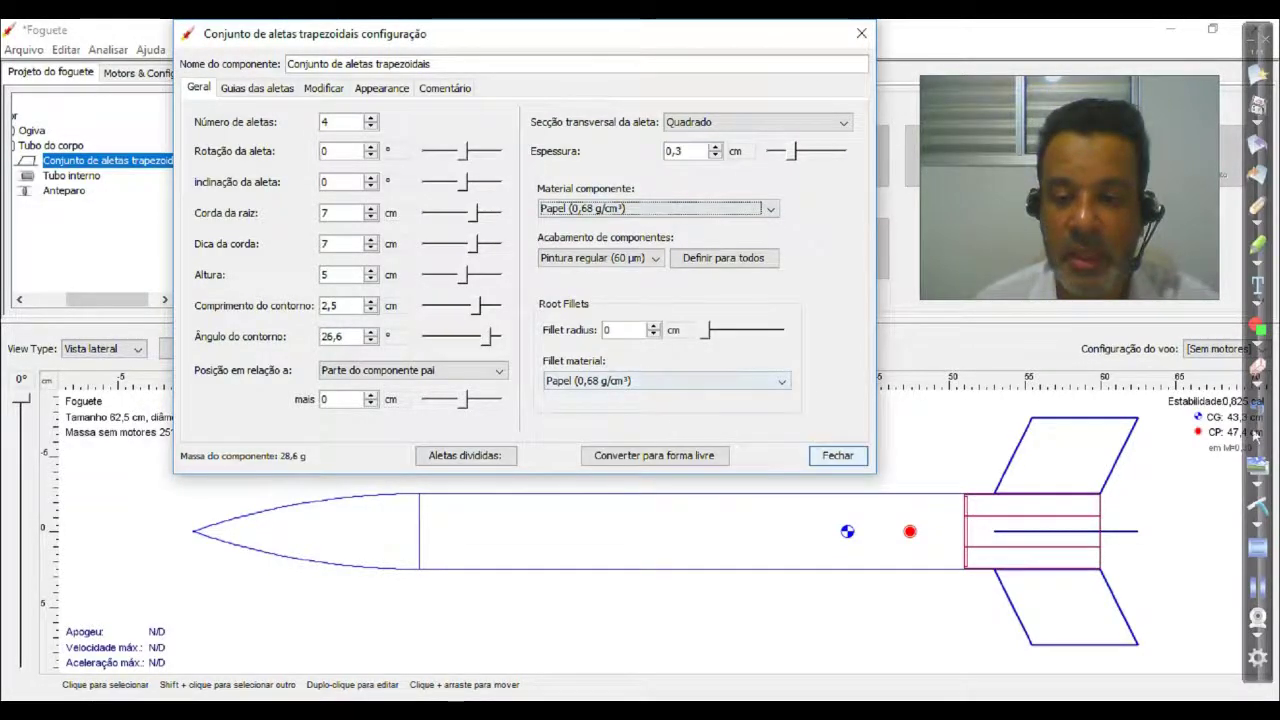
{"action": "left_click", "coordinate": [838, 455]}
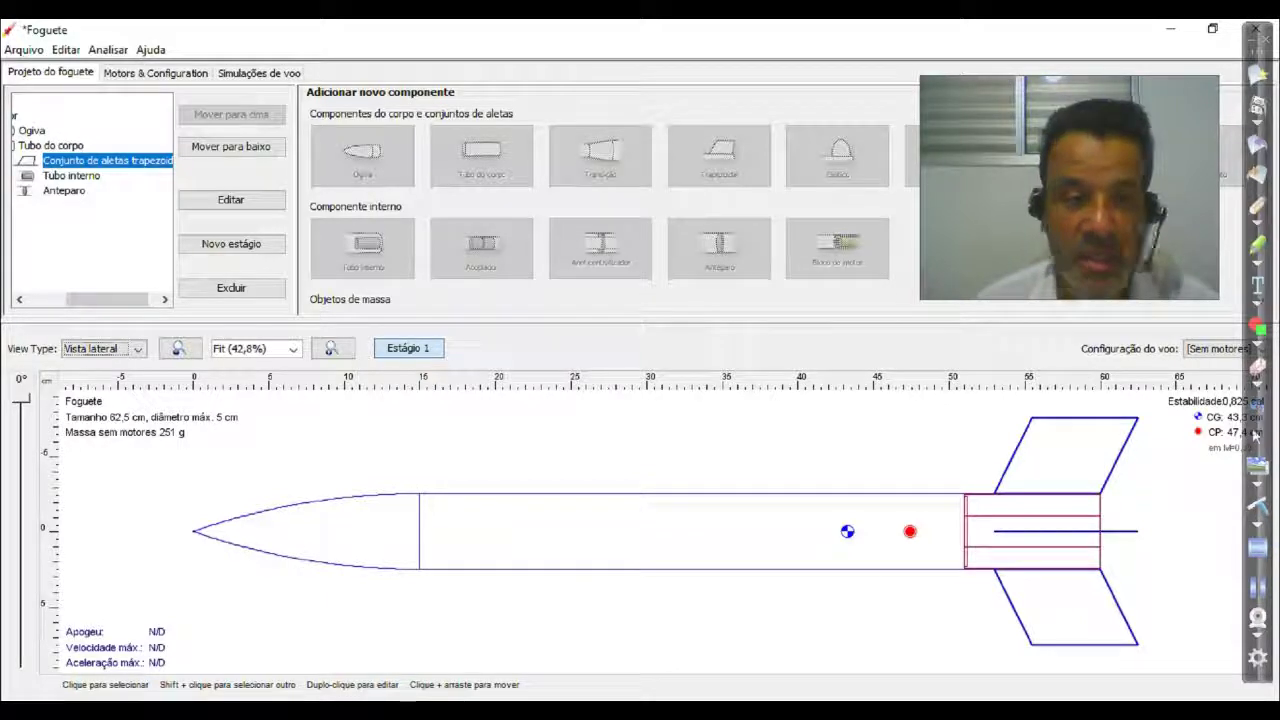
Step: Mark the inner tube (Tubo interno) as a motor mount in its configuration and close it
{"action": "left_click", "coordinate": [52, 146]}
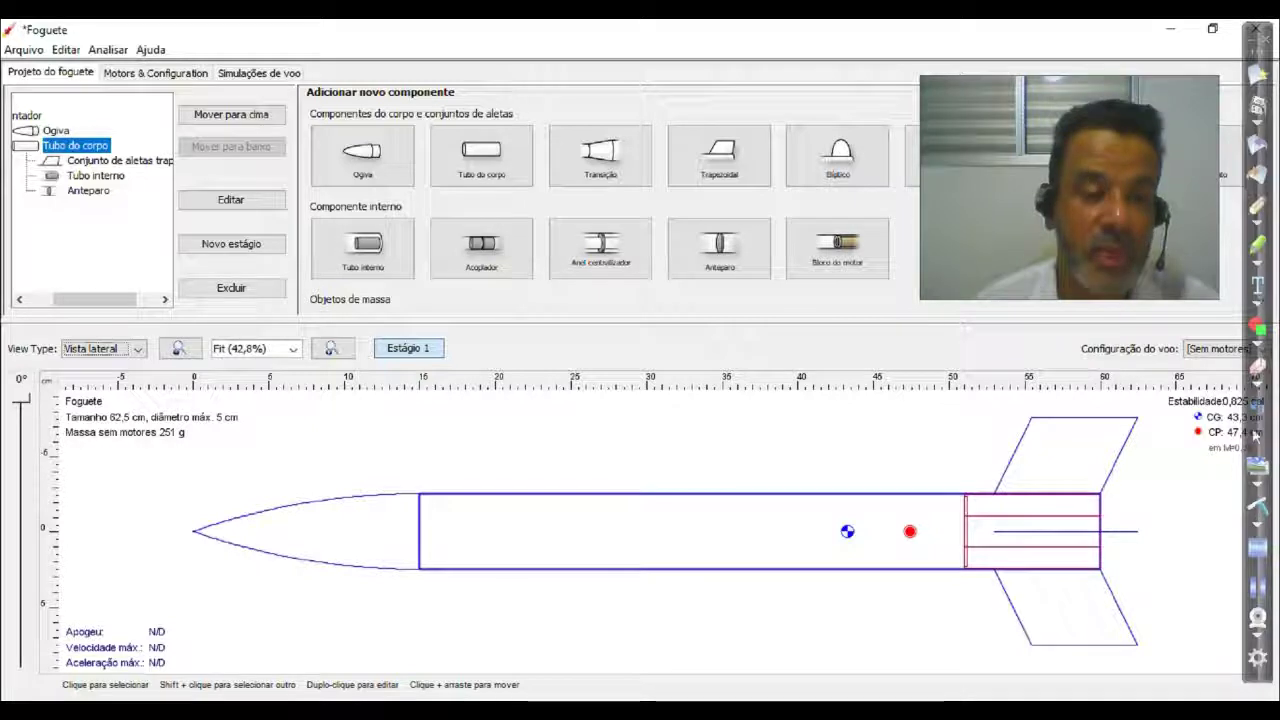
{"action": "left_click", "coordinate": [156, 73]}
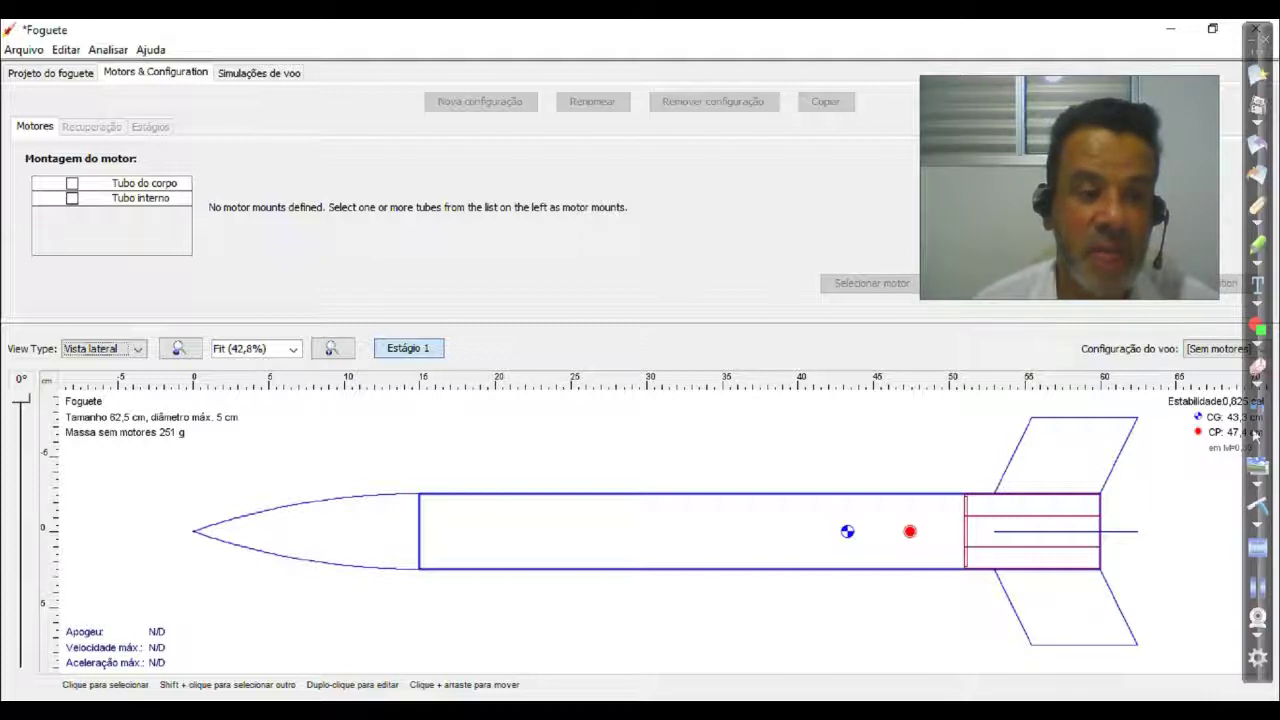
{"action": "left_click", "coordinate": [51, 73]}
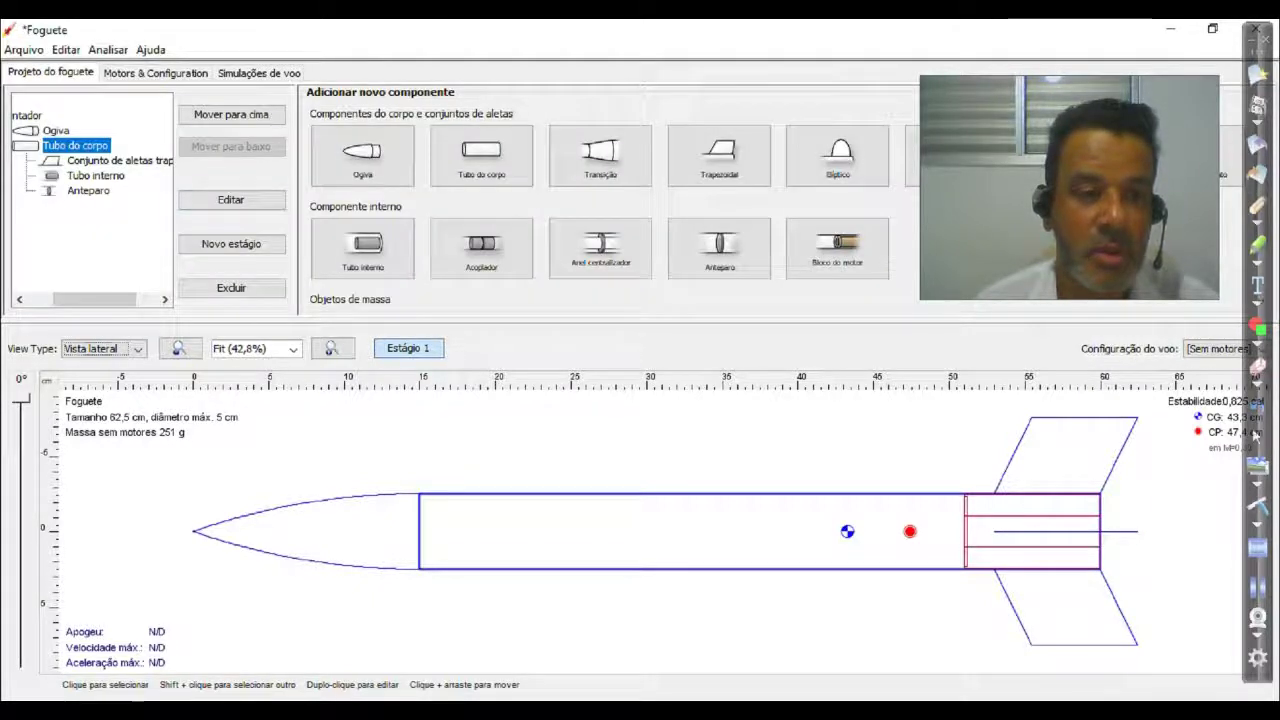
{"action": "key", "text": "Down"}
{"action": "key", "text": "Down"}
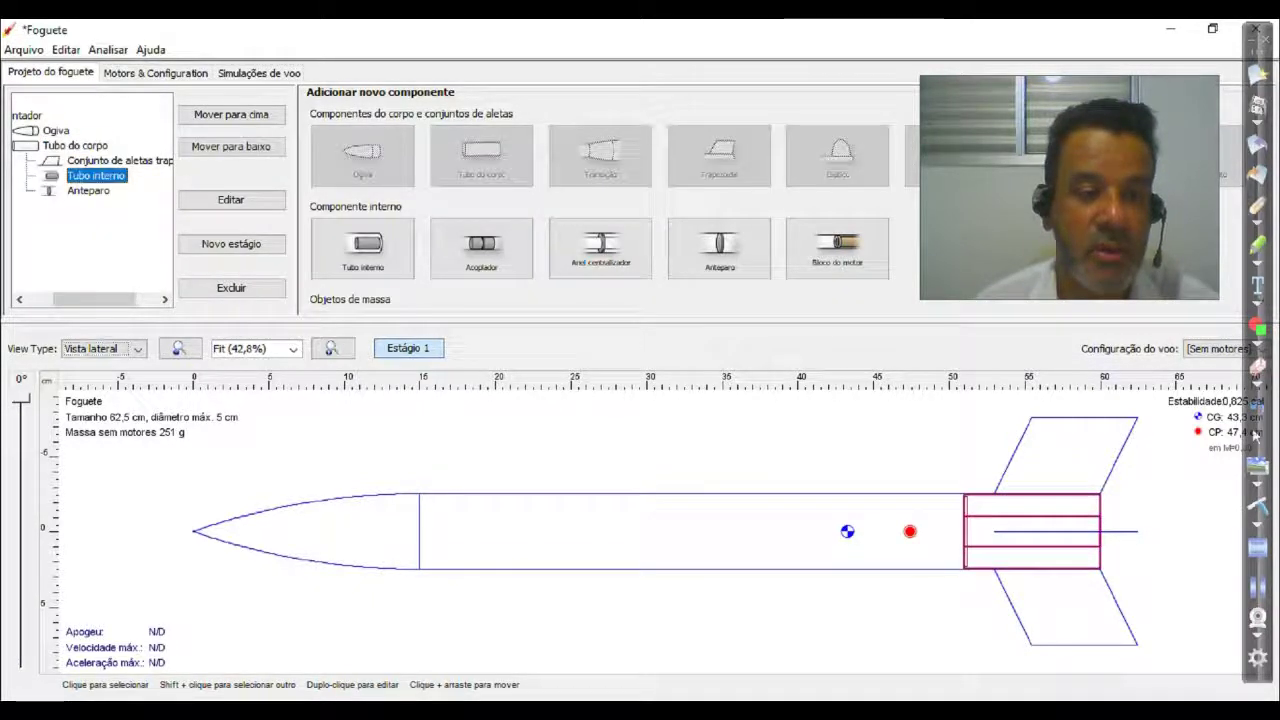
{"action": "key", "text": "Return"}
{"action": "key", "text": "ctrl+Page_Down"}
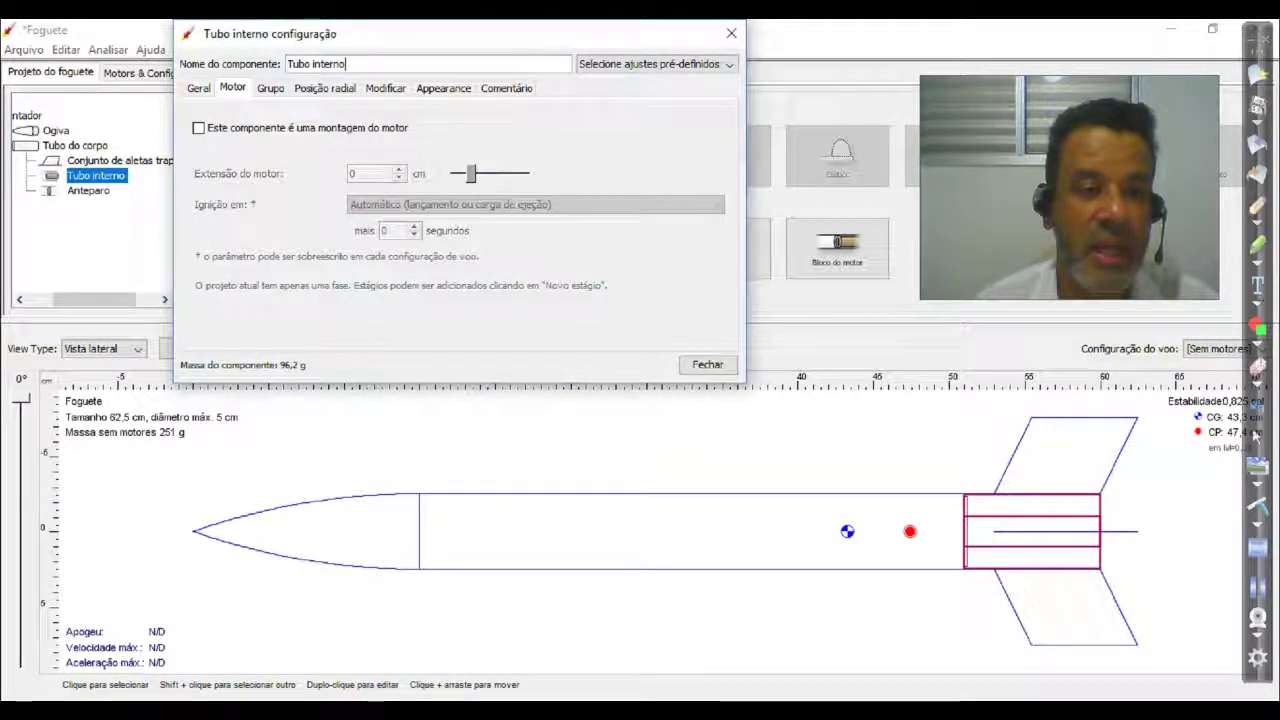
{"action": "key", "text": "Tab"}
{"action": "key", "text": "space"}
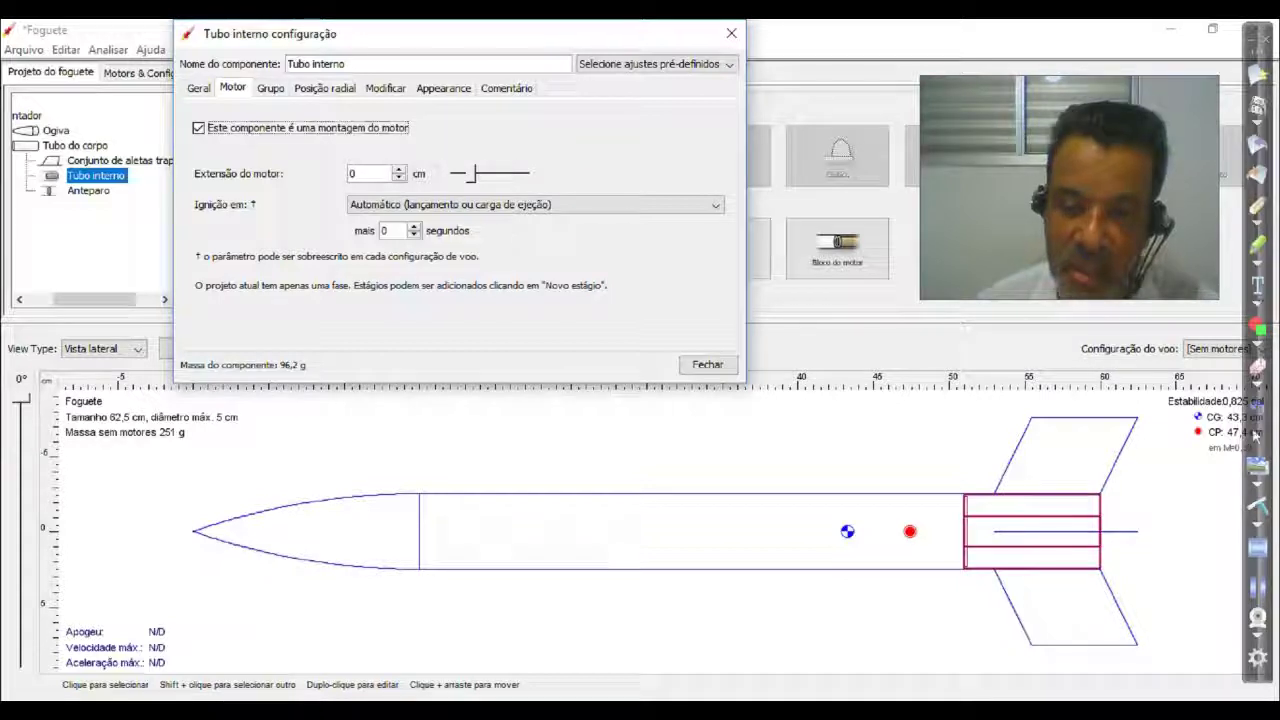
{"action": "left_click", "coordinate": [707, 364]}
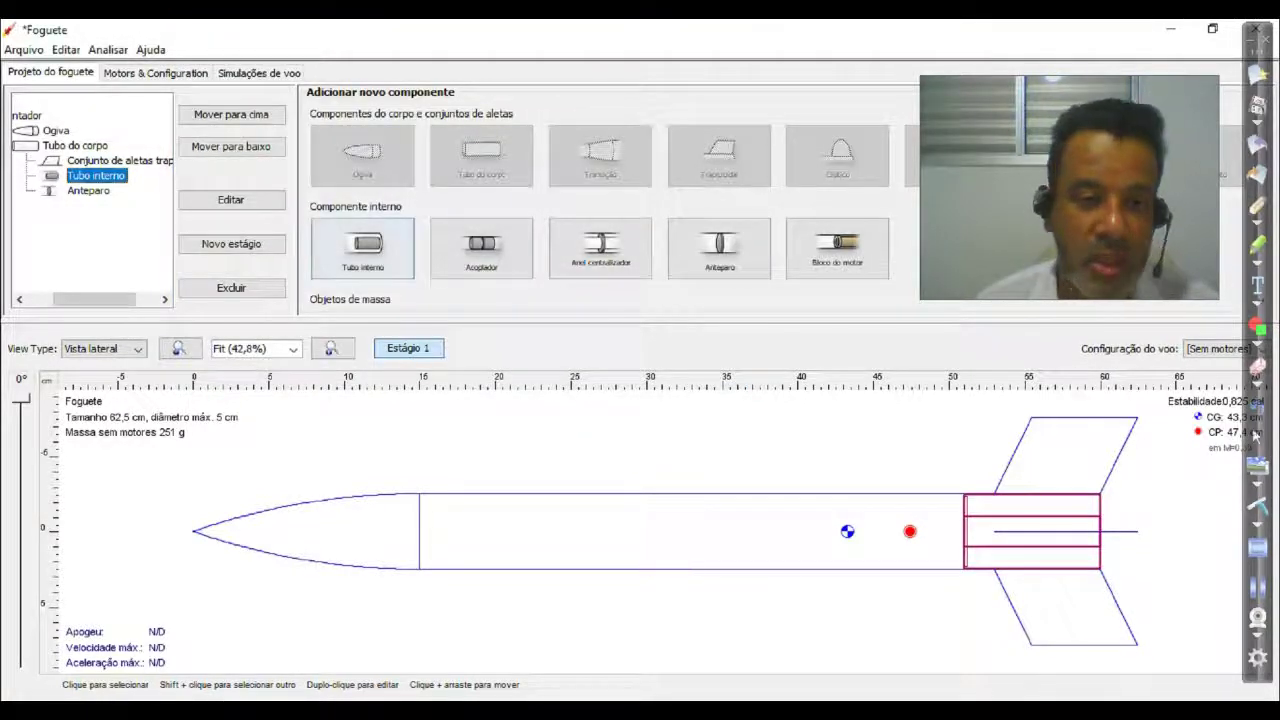
Step: Create a new motor configuration and assign the 13 mm Apogee B7 motor with ejection delay 4 to the inner tube
{"action": "left_click", "coordinate": [155, 73]}
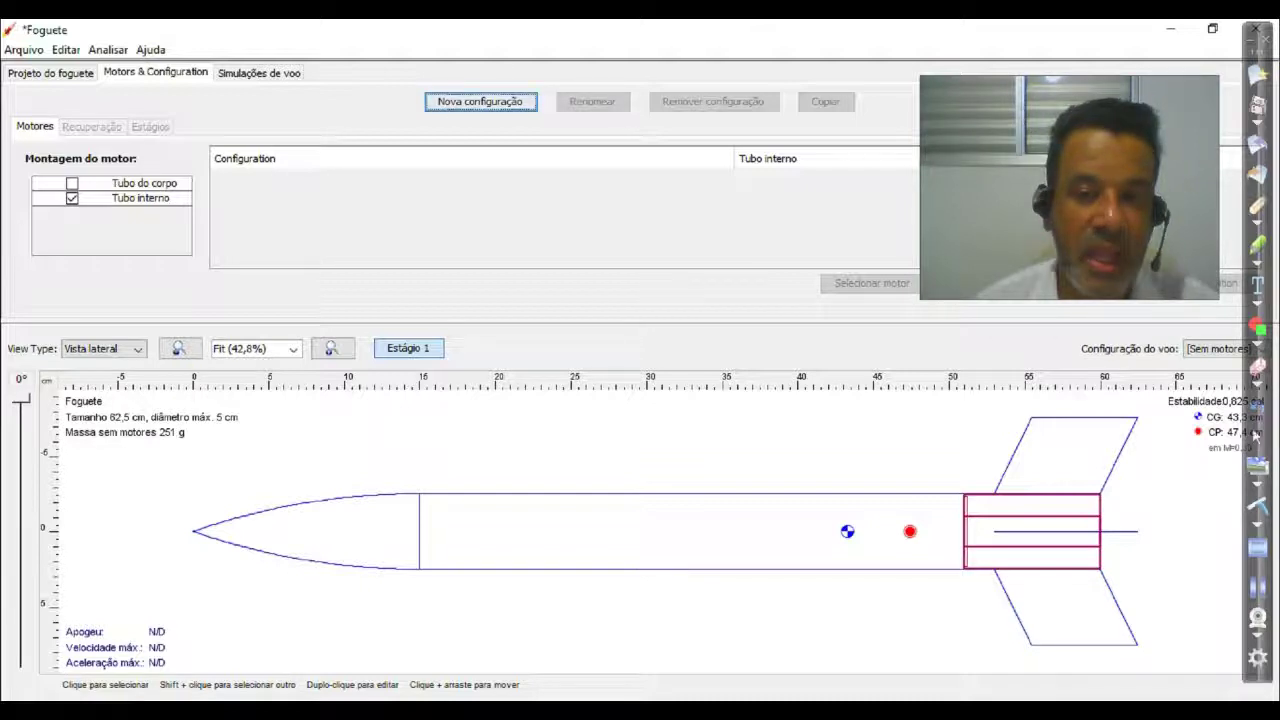
{"action": "left_click", "coordinate": [480, 102]}
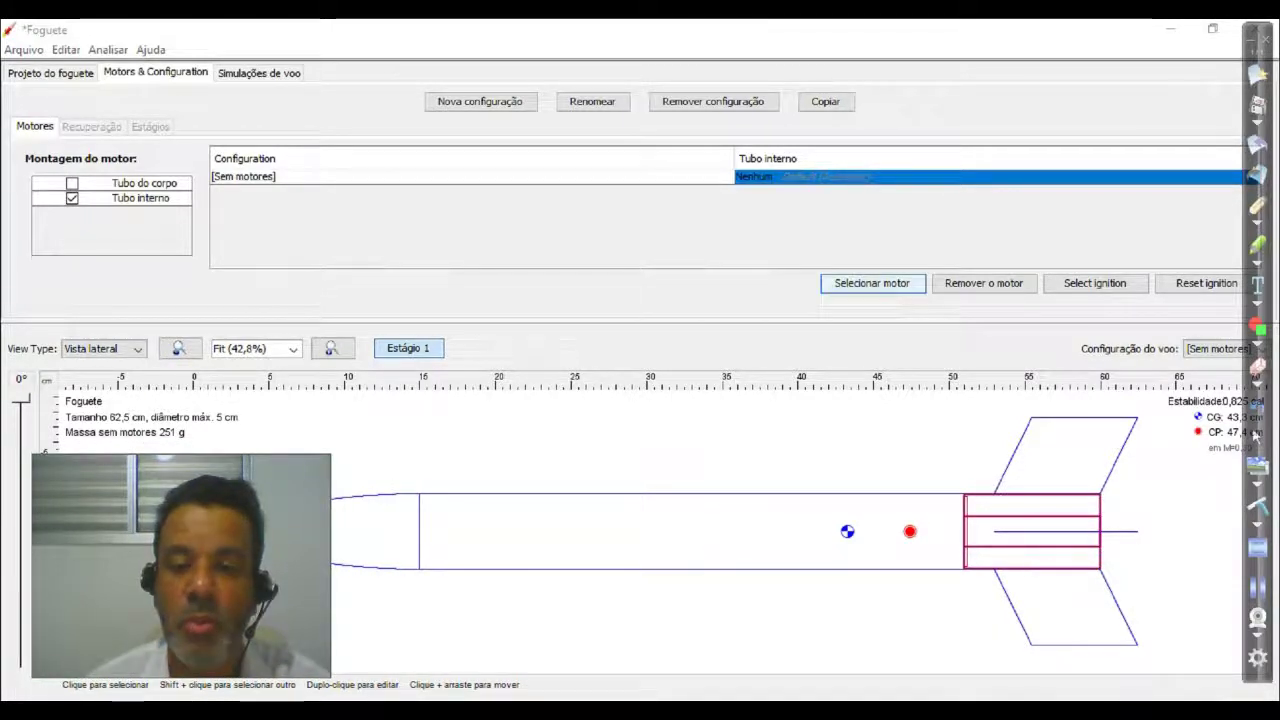
{"action": "left_click", "coordinate": [872, 283]}
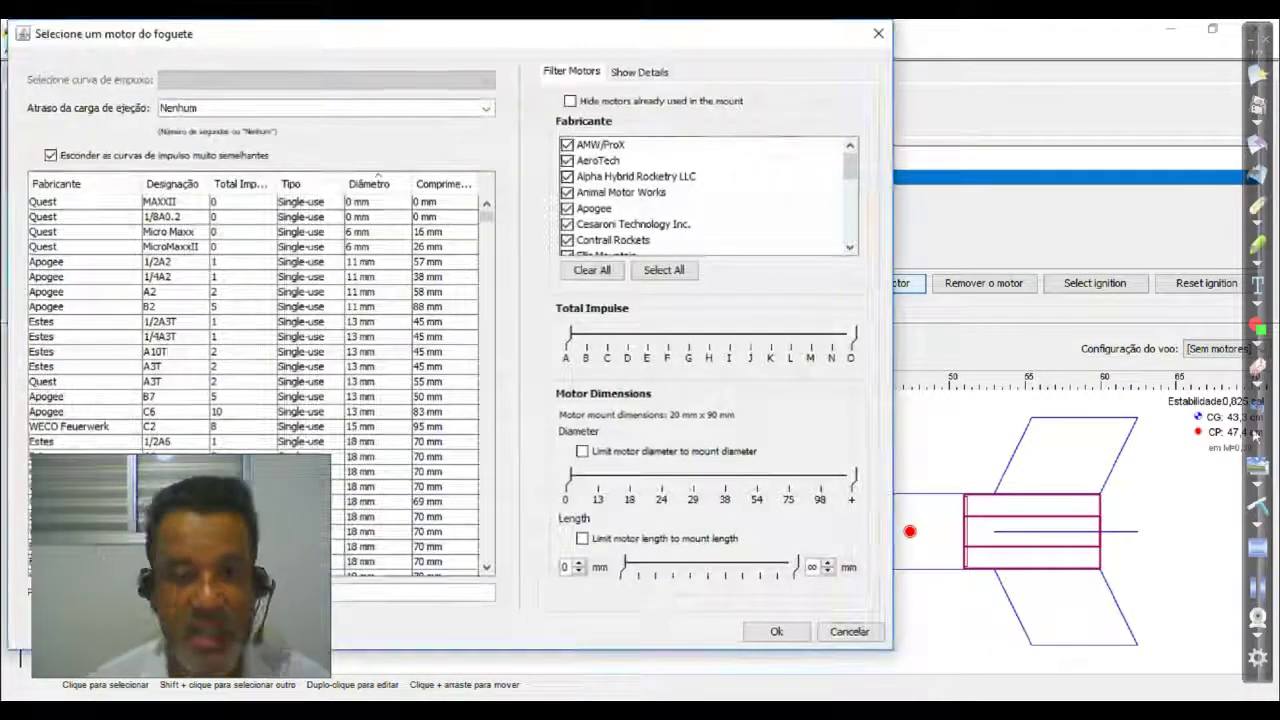
{"action": "left_click_drag", "start_coordinate": [440, 34], "coordinate": [769, 48]}
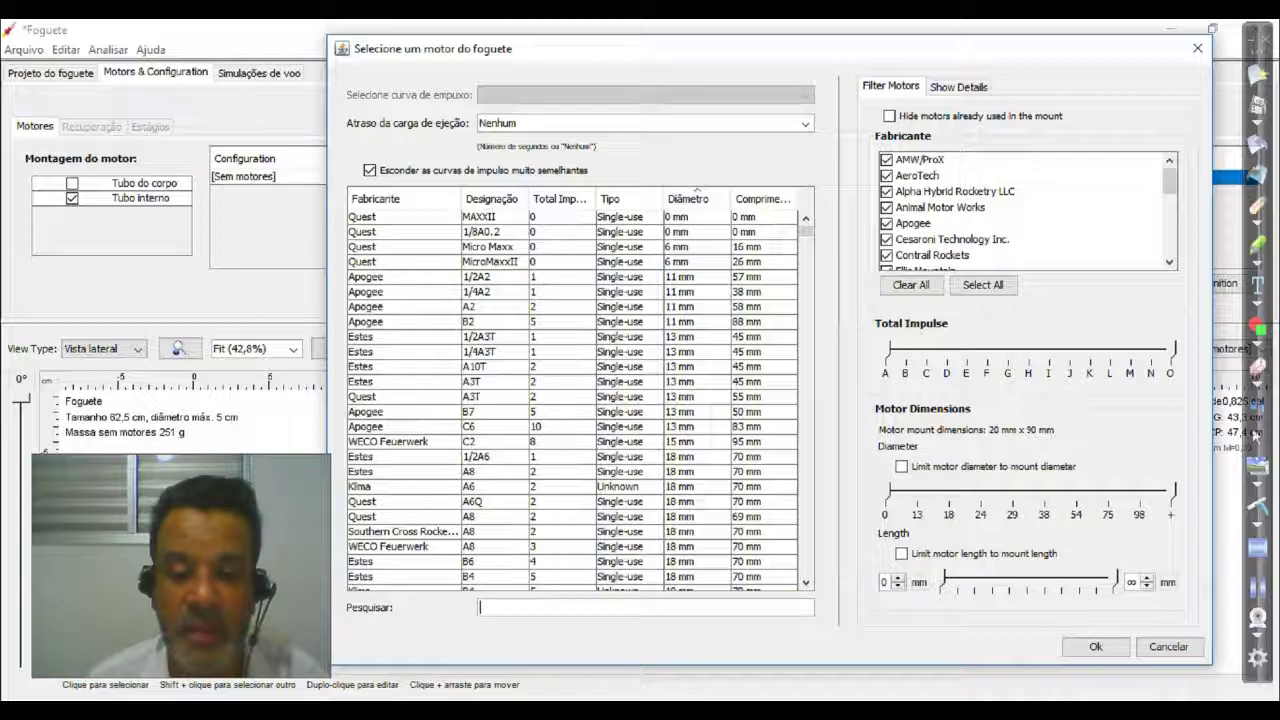
{"action": "left_click", "coordinate": [490, 412]}
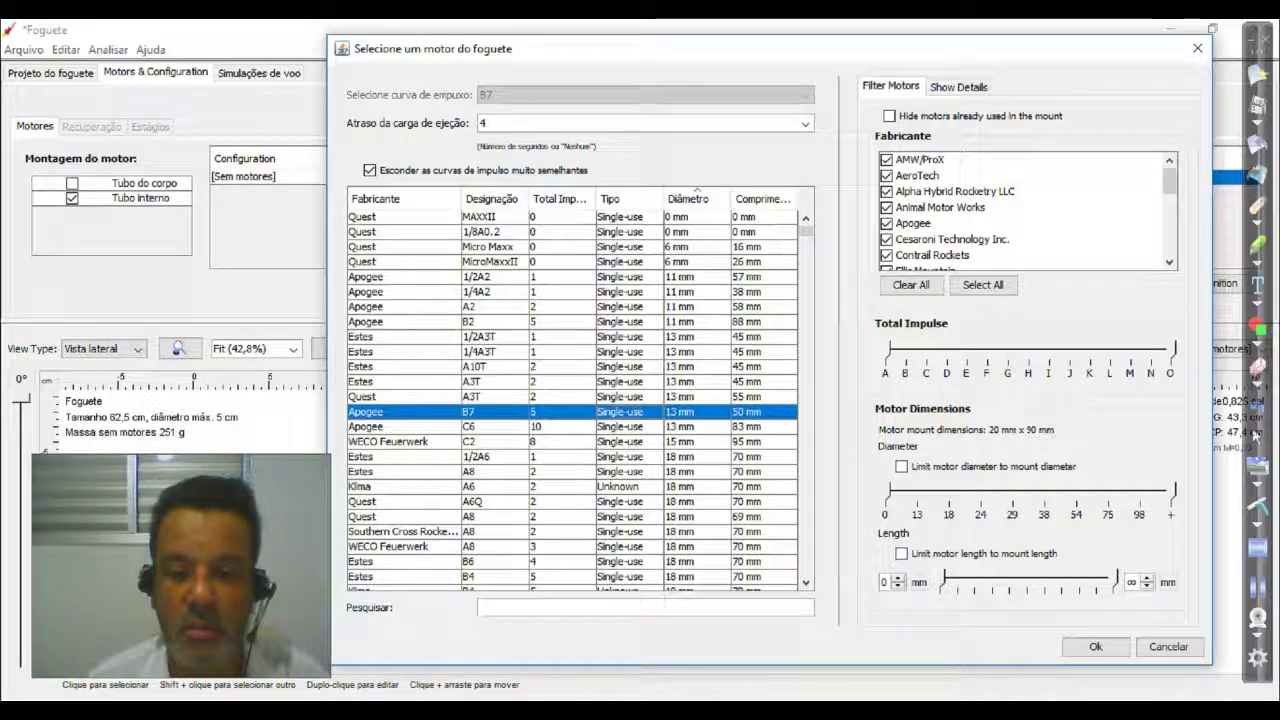
{"action": "left_click", "coordinate": [1096, 647]}
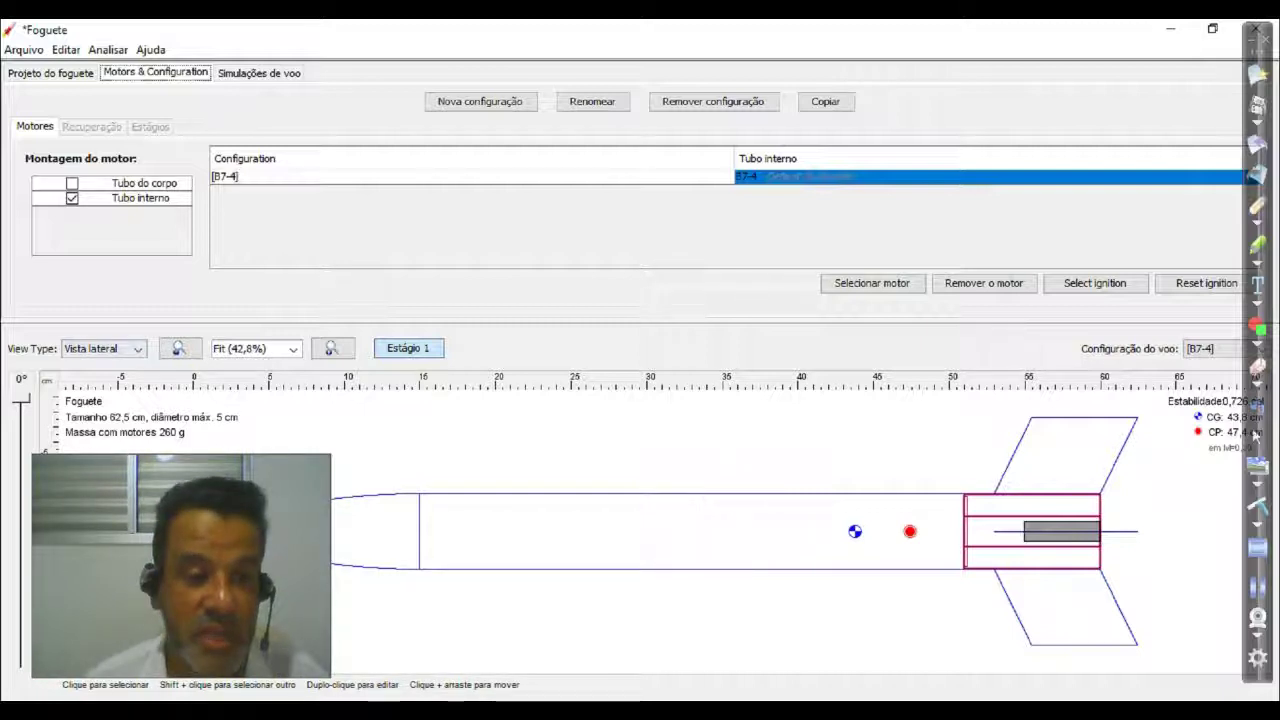
Step: Inspect the rocket's tail and motor opening from behind in the 3D Acabado and 3D Inacabado views
{"action": "left_click", "coordinate": [103, 348]}
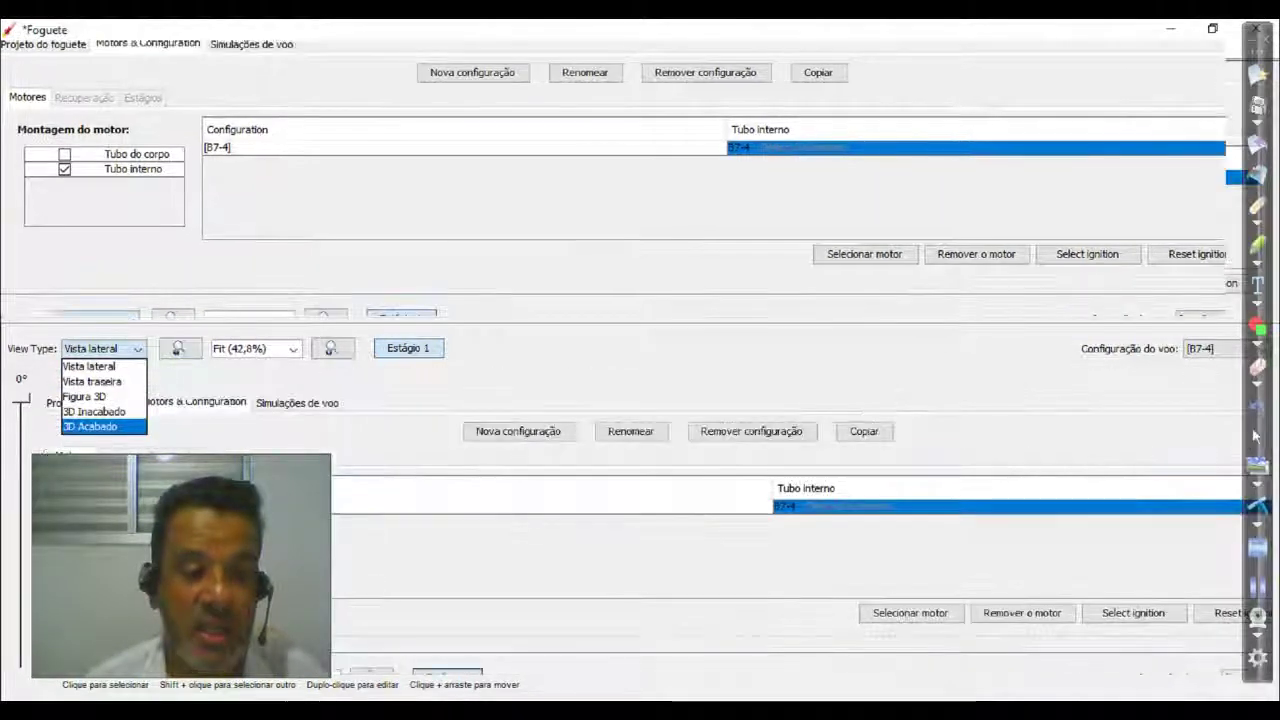
{"action": "left_click", "coordinate": [90, 427]}
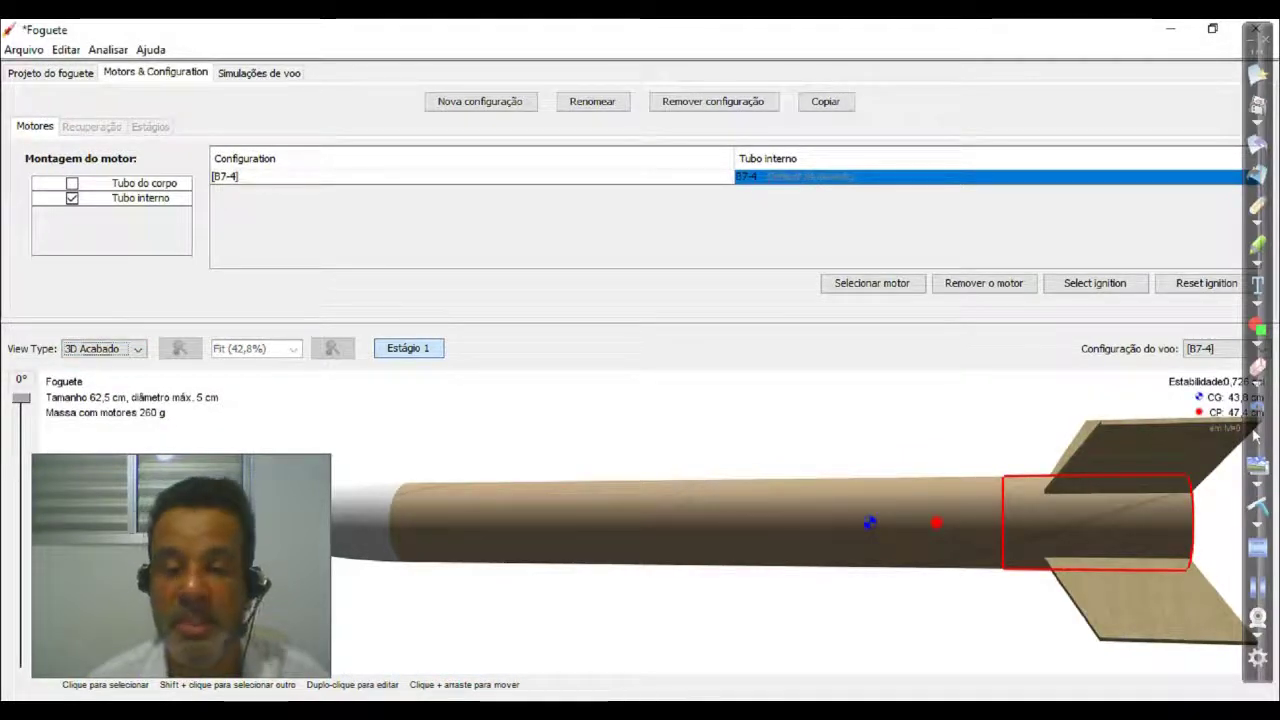
{"action": "left_click_drag", "start_coordinate": [1000, 525], "coordinate": [600, 525]}
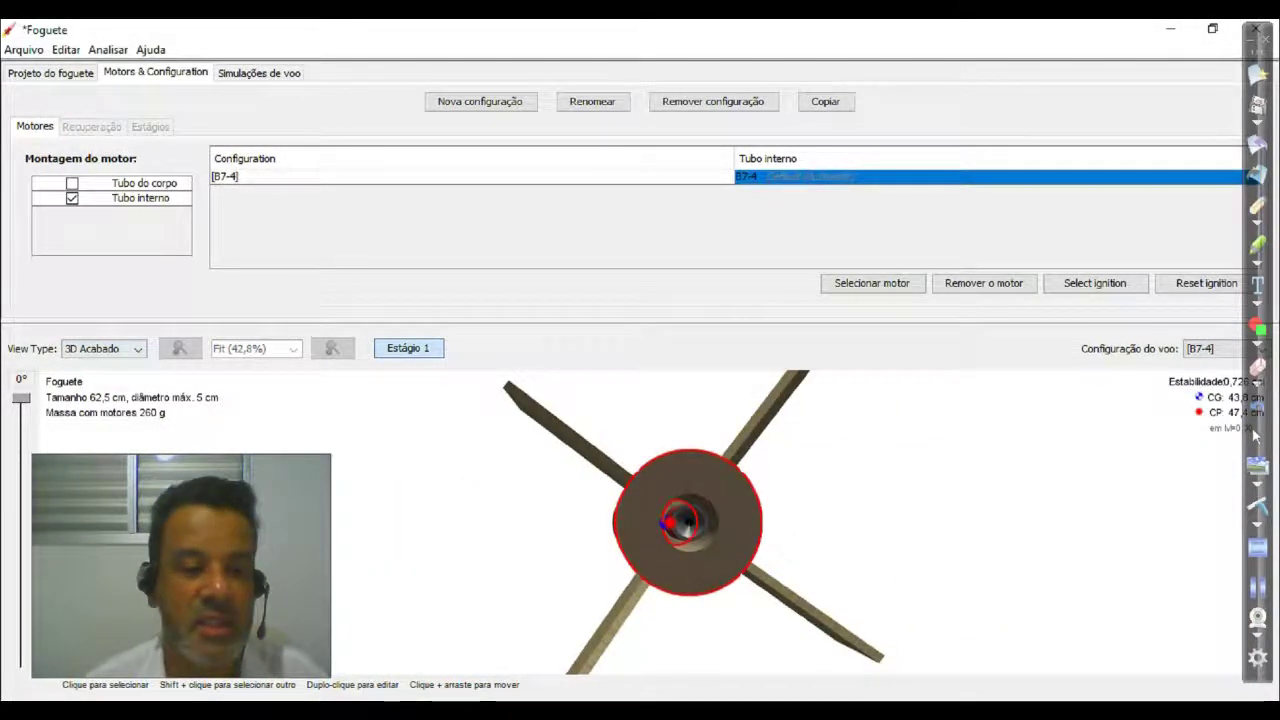
{"action": "left_click", "coordinate": [104, 348]}
{"action": "left_click", "coordinate": [95, 412]}
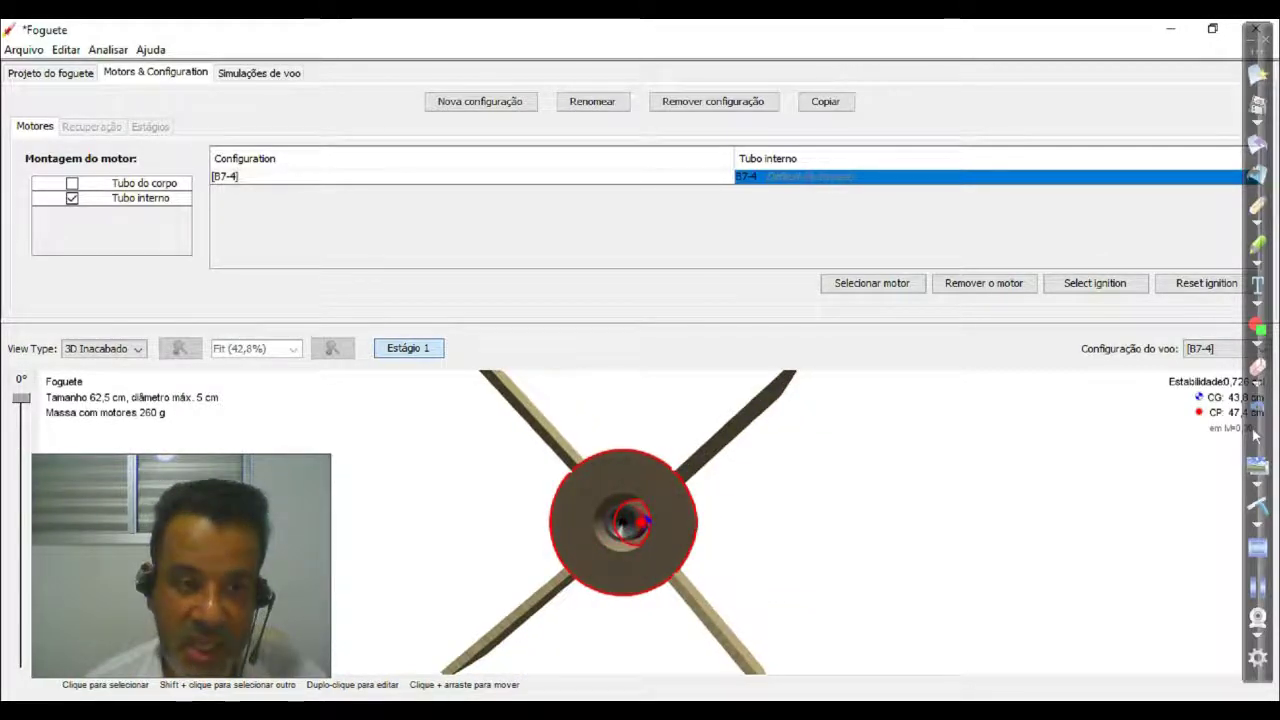
Step: Review the inner tube's motor selection, keep the Apogee B7, and examine the rocket from several angles in the 3D Inacabado view
{"action": "left_click", "coordinate": [872, 283]}
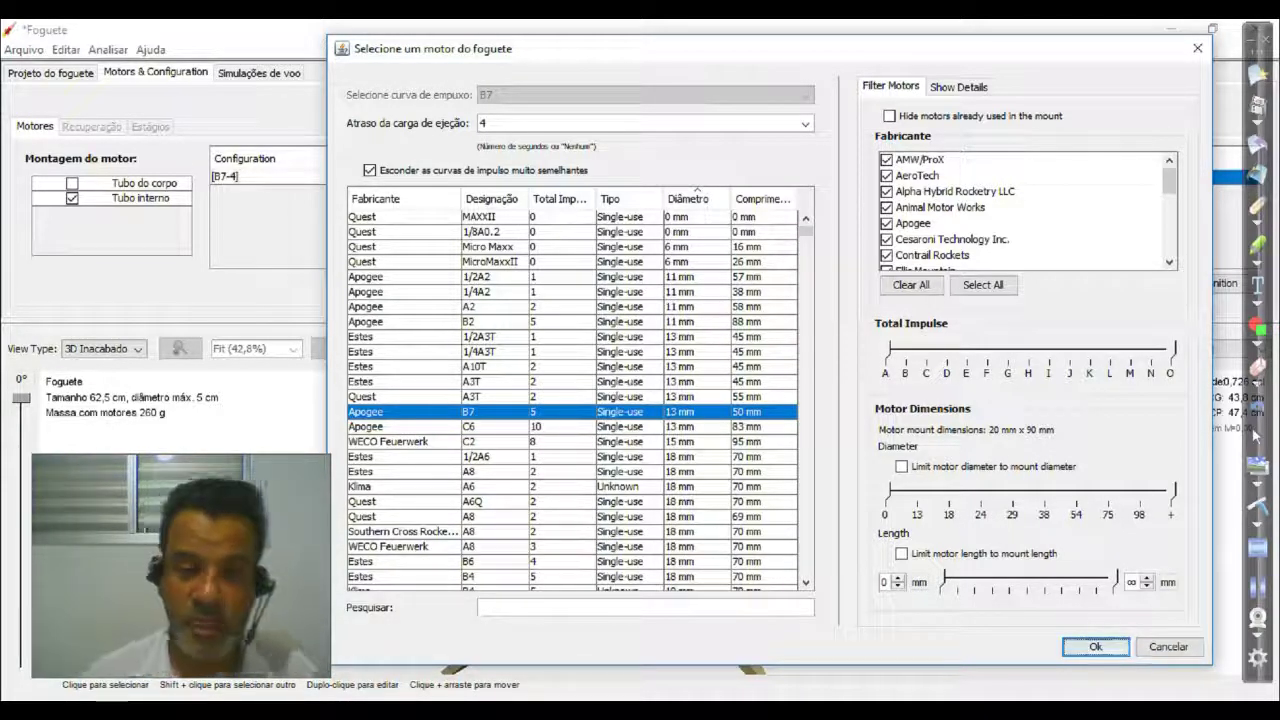
{"action": "left_click", "coordinate": [1096, 646]}
{"action": "left_click_drag", "start_coordinate": [680, 522], "coordinate": [735, 522]}
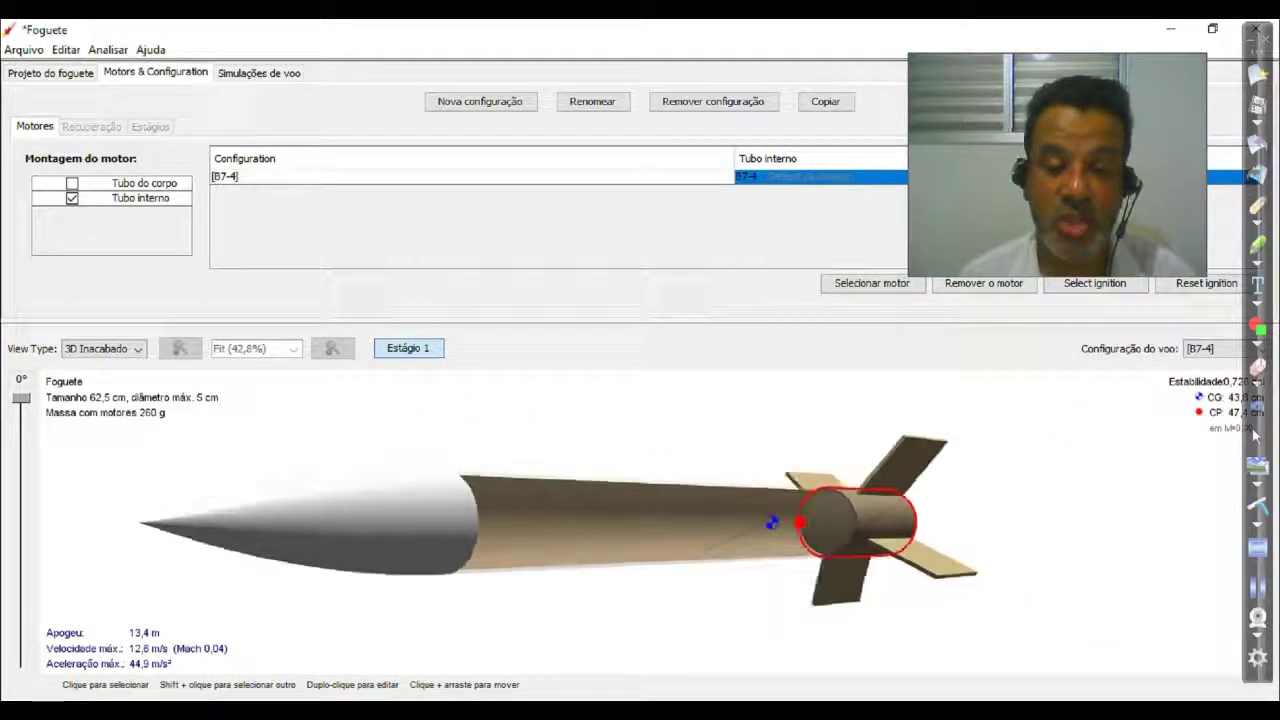
{"action": "left_click_drag", "start_coordinate": [720, 520], "coordinate": [525, 520]}
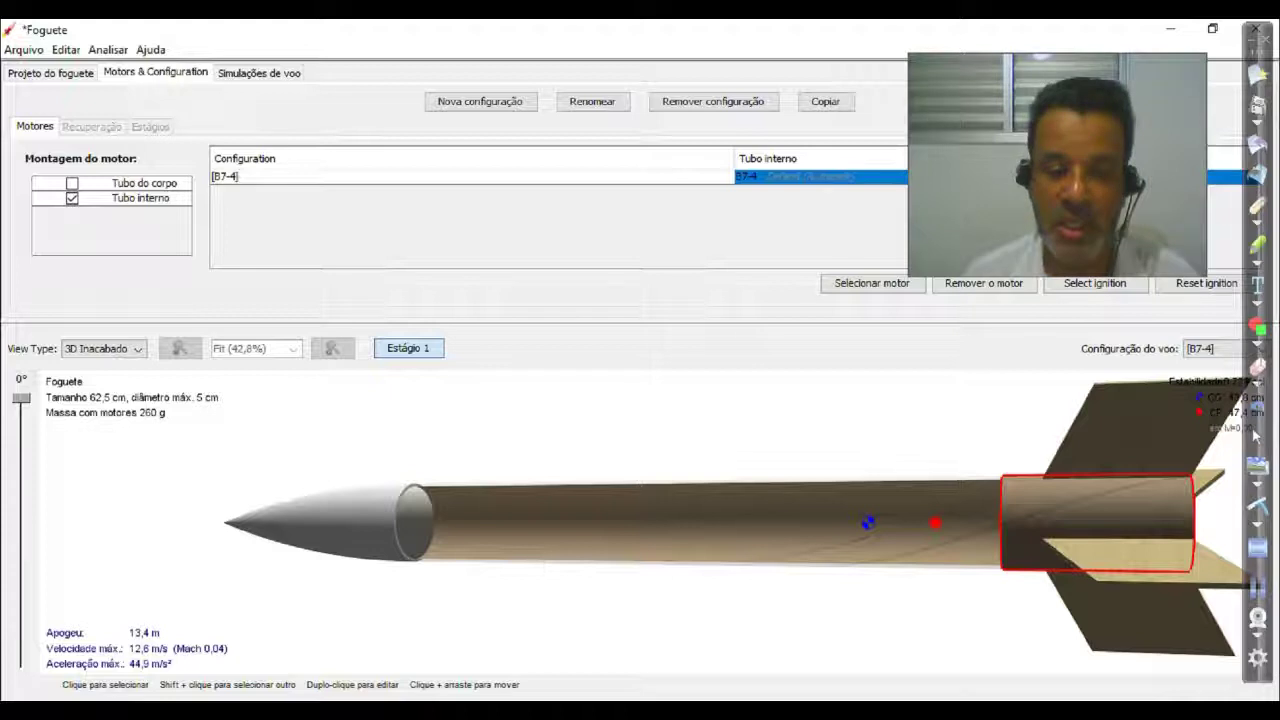
{"action": "left_click_drag", "start_coordinate": [600, 523], "coordinate": [820, 523]}
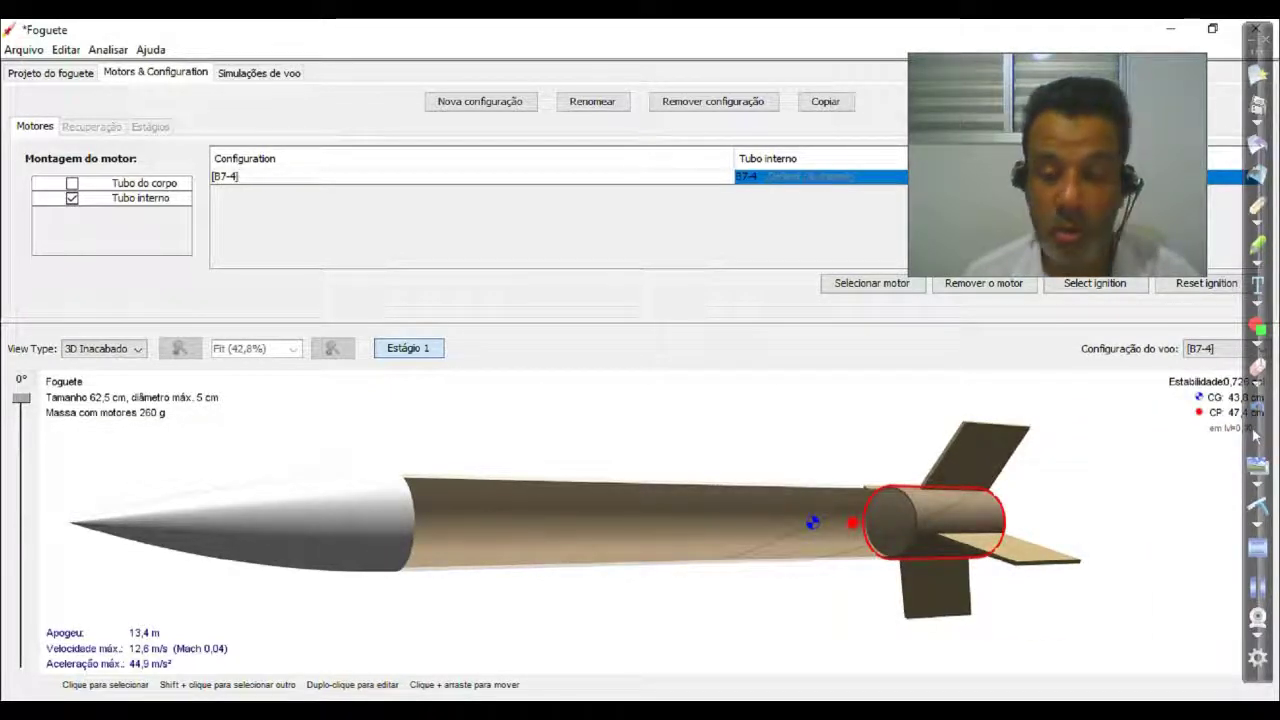
{"action": "left_click_drag", "start_coordinate": [820, 523], "coordinate": [895, 523]}
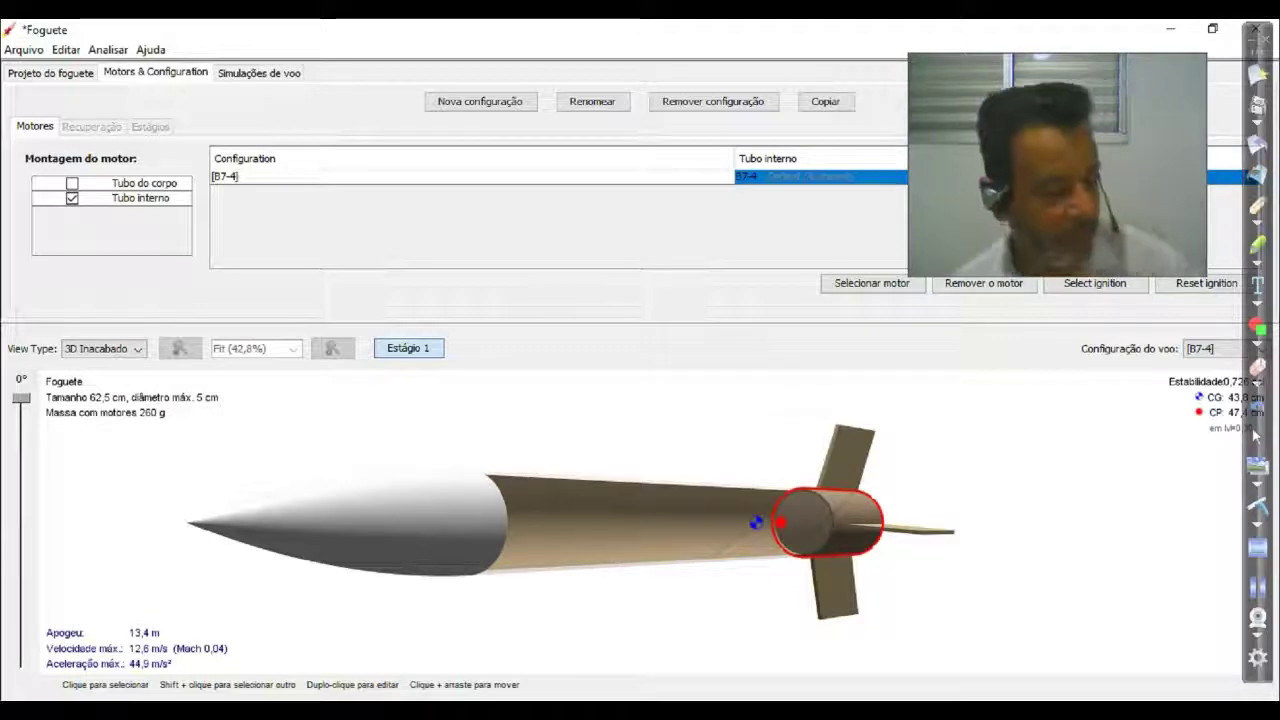